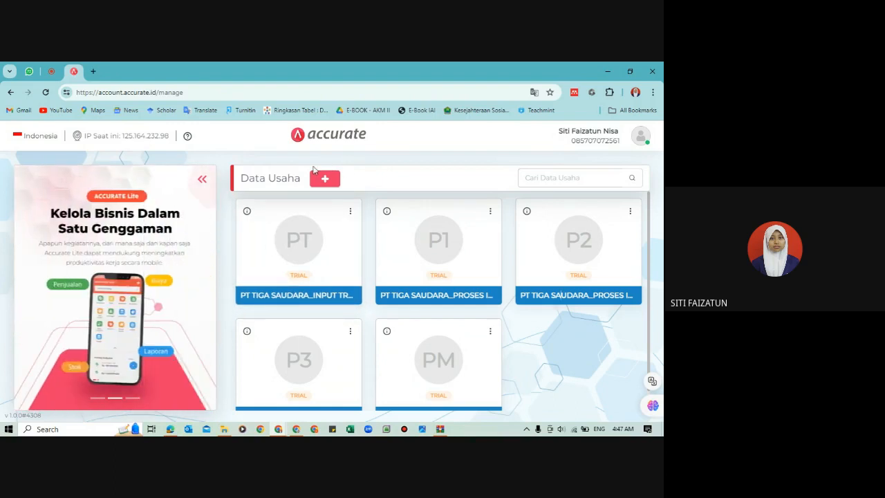
Step: Arrange the Accurate business data page and the tutorial PDF side by side on the screen
key("super+Right")
left_click(184, 211)
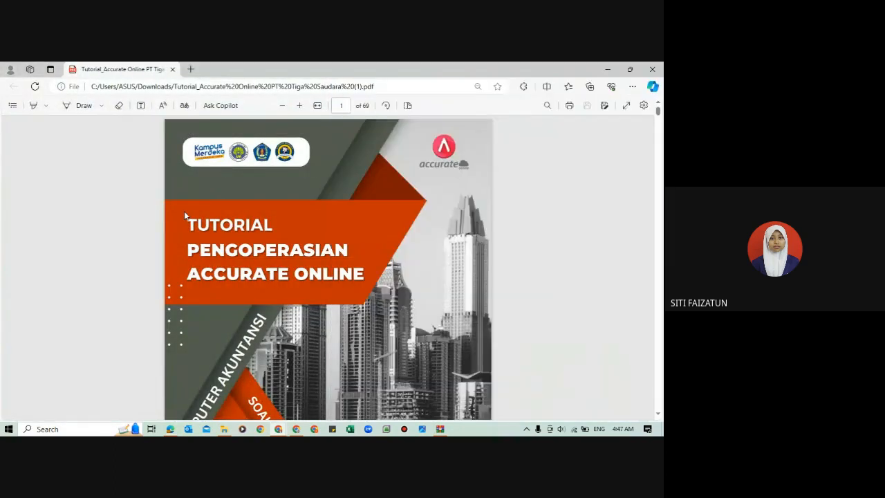
key("super+Left")
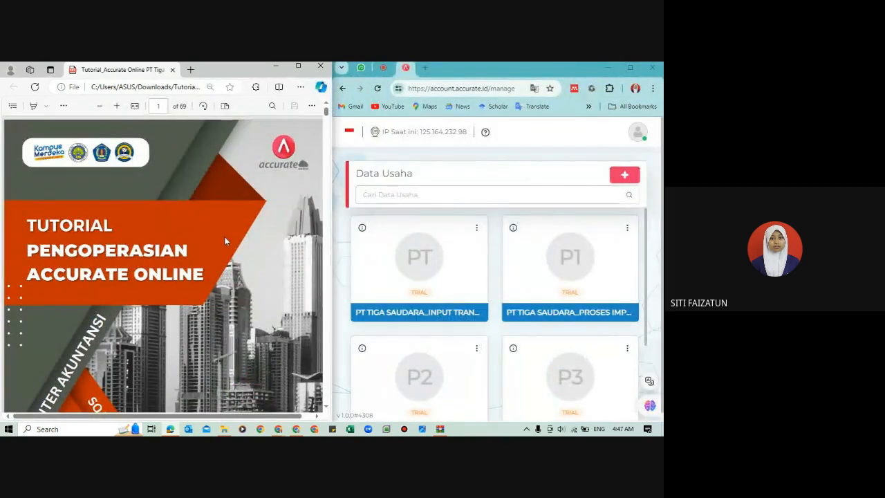
Step: Go to the PT TIGA SAUDARA - INFORMASI AWAL section from the PDF's table of contents and review the company identity
scroll(225, 240, "down", 6)
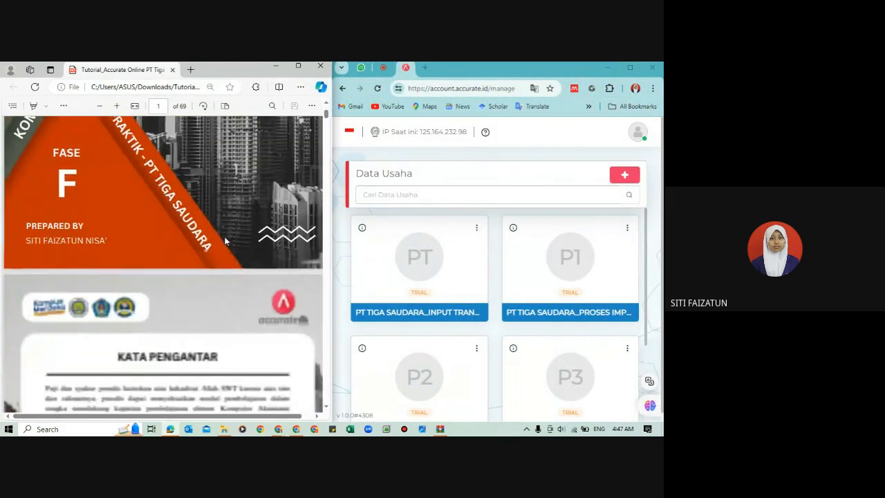
scroll(225, 241, "down", 10)
scroll(225, 240, "down", 5)
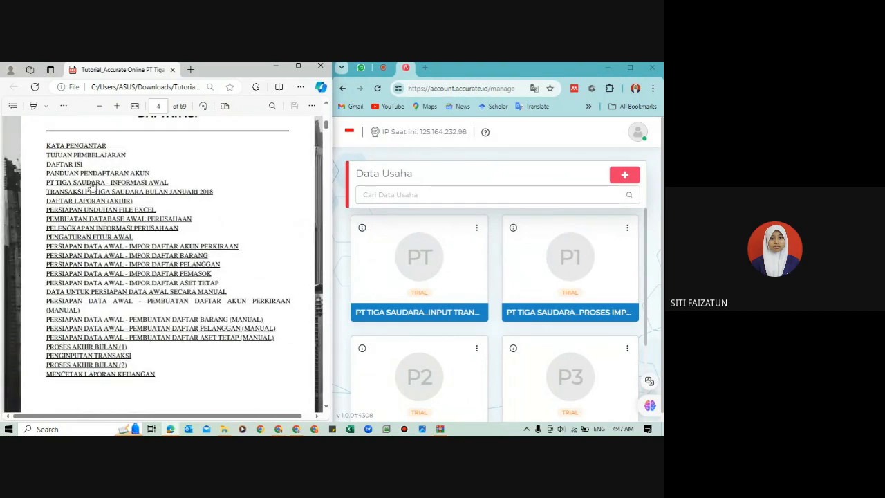
left_click(90, 183)
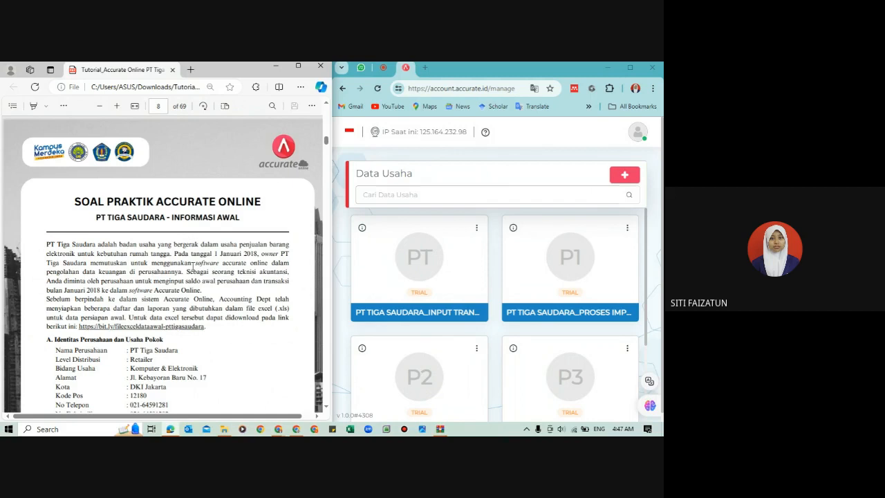
scroll(193, 267, "down", 3)
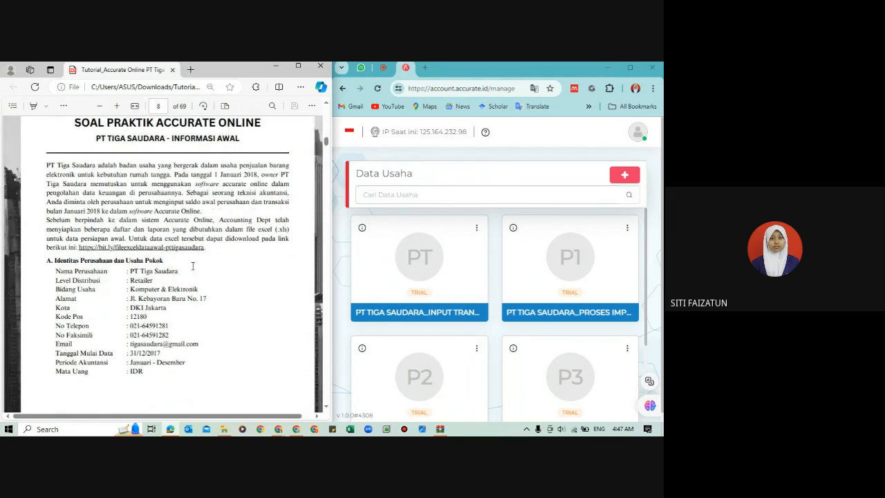
scroll(192, 263, "up", 2)
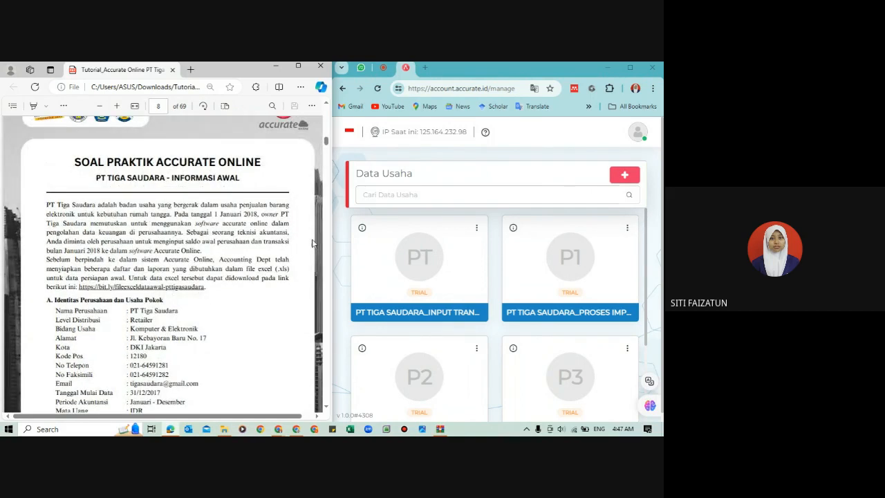
Step: Follow the Excel data link above the company identity section and download PT TIGA SAUDARA.zip from Google Drive
scroll(300, 318, "down", 1)
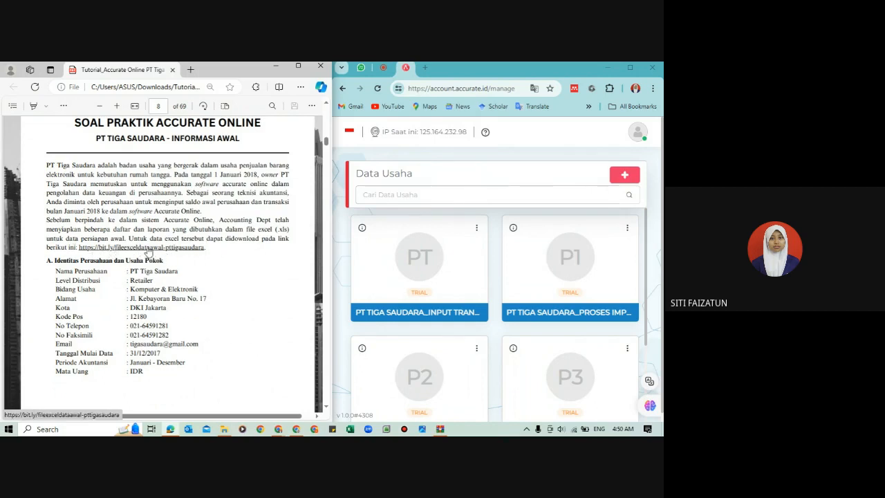
left_click(147, 252)
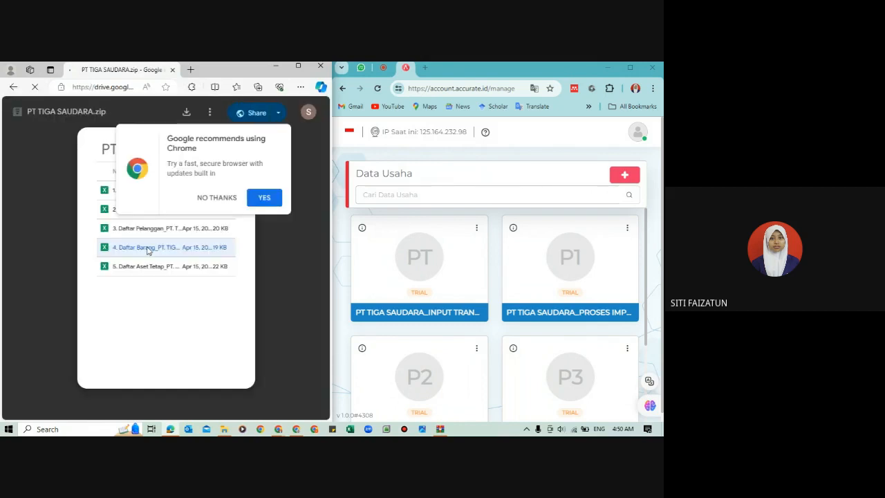
left_click(186, 113)
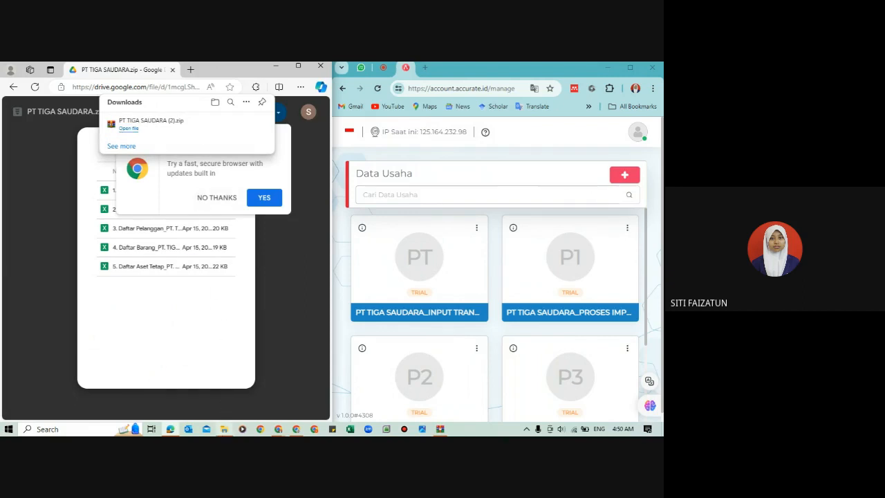
Step: Switch to File Explorer and delete the older archive PT TIGA SAUDARA (1) from the Downloads folder
mouse_move(224, 430)
left_click(216, 398)
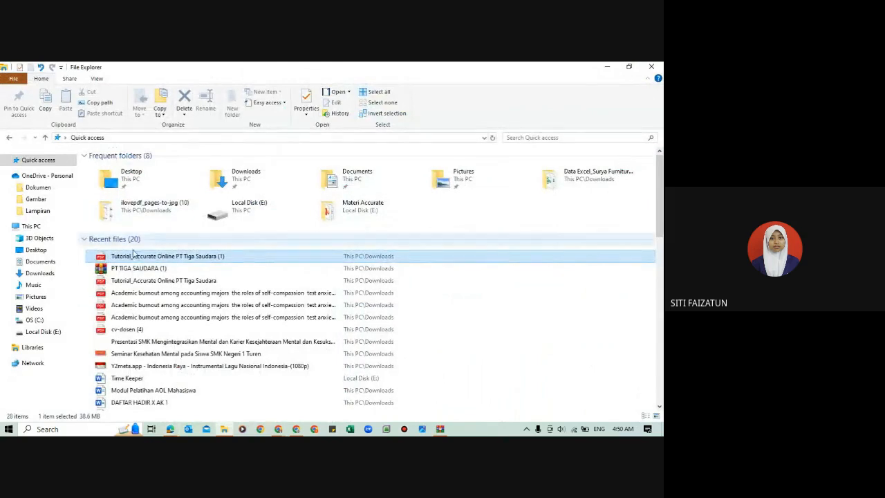
left_click(50, 275)
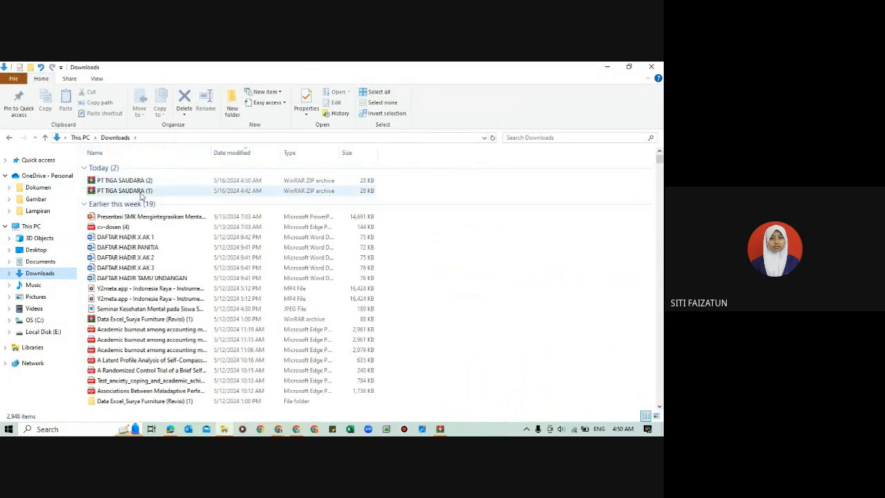
left_click(108, 192)
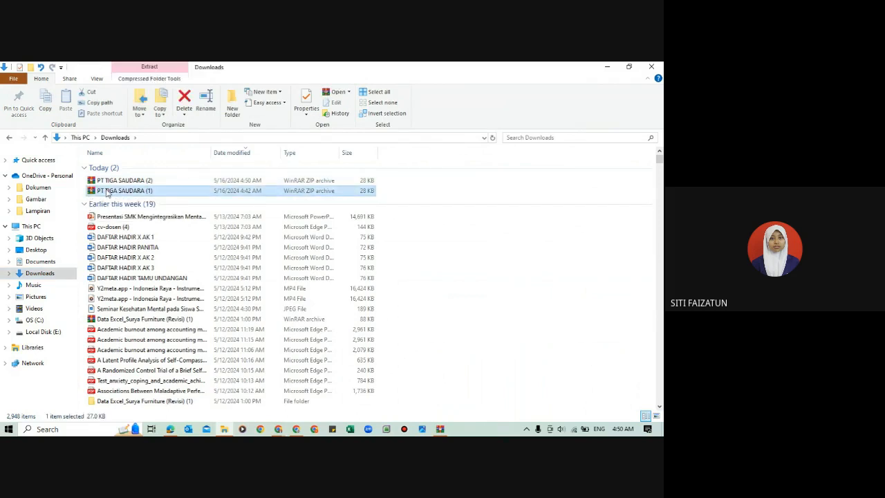
key("Delete")
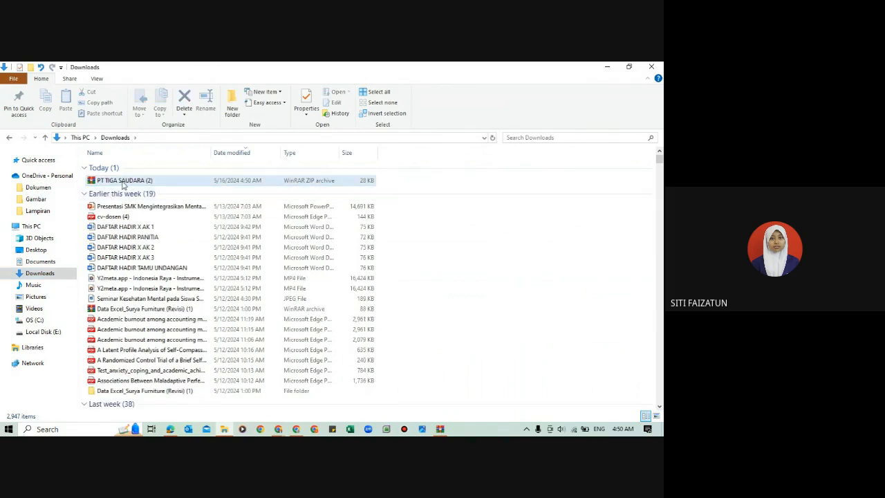
Step: Extract the archive PT TIGA SAUDARA (2) into the Documents folder and open that folder to check the extracted Excel files
double_click(123, 183)
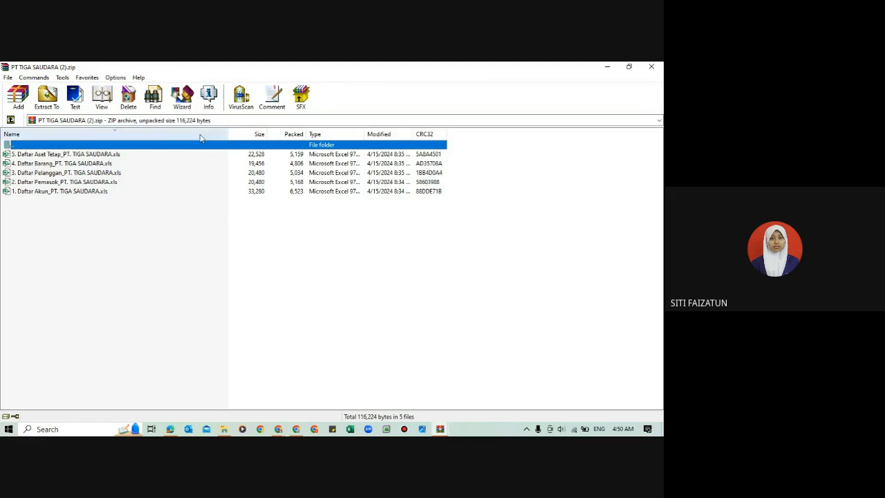
left_click(47, 97)
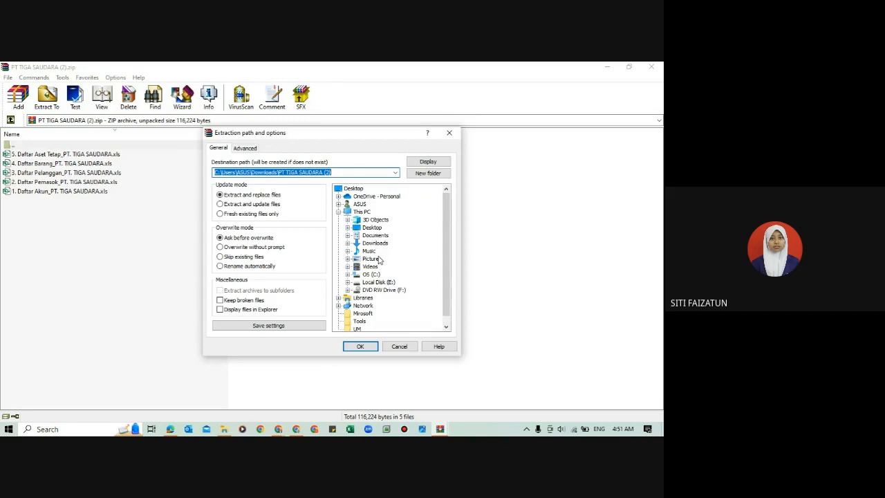
left_click(368, 236)
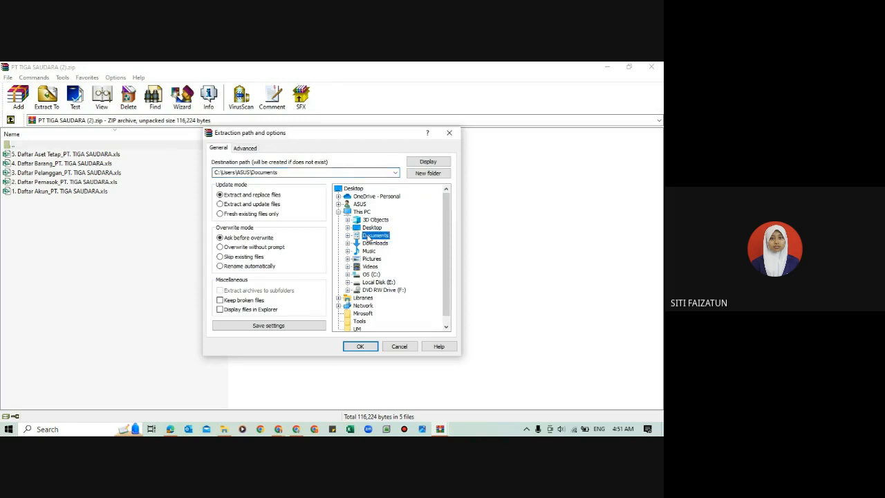
left_click(361, 347)
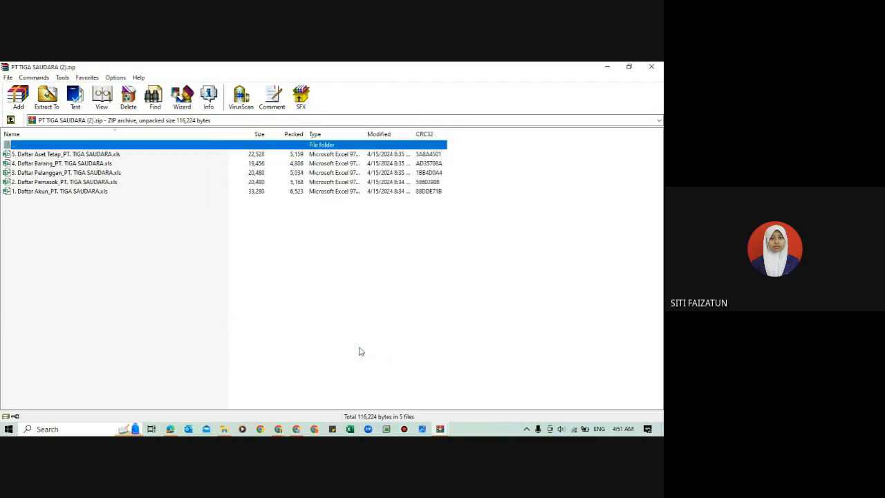
left_click(221, 392)
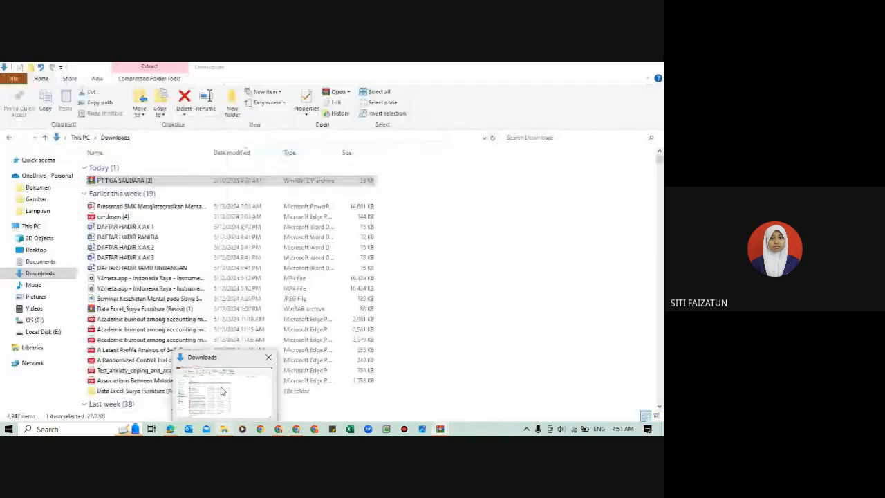
left_click(40, 261)
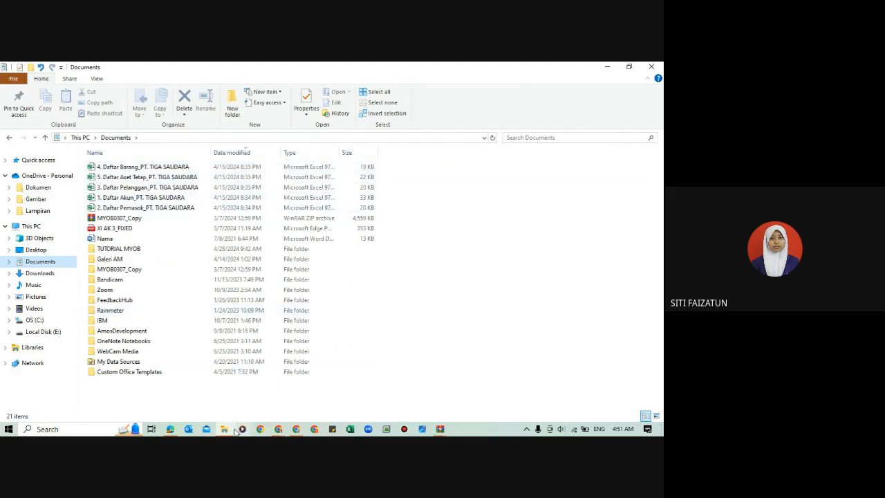
Step: Switch back to Edge, return to the tutorial PDF's company identity section, and bring the Accurate page in Chrome beside it
mouse_move(173, 430)
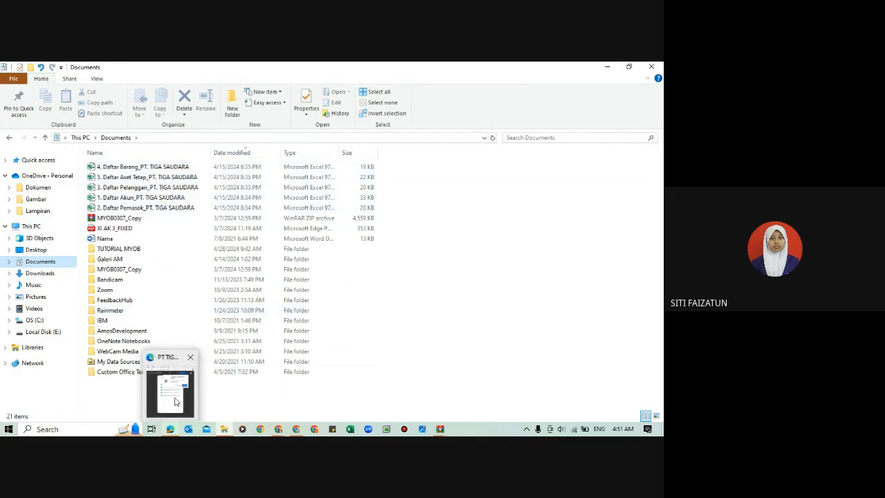
left_click(175, 402)
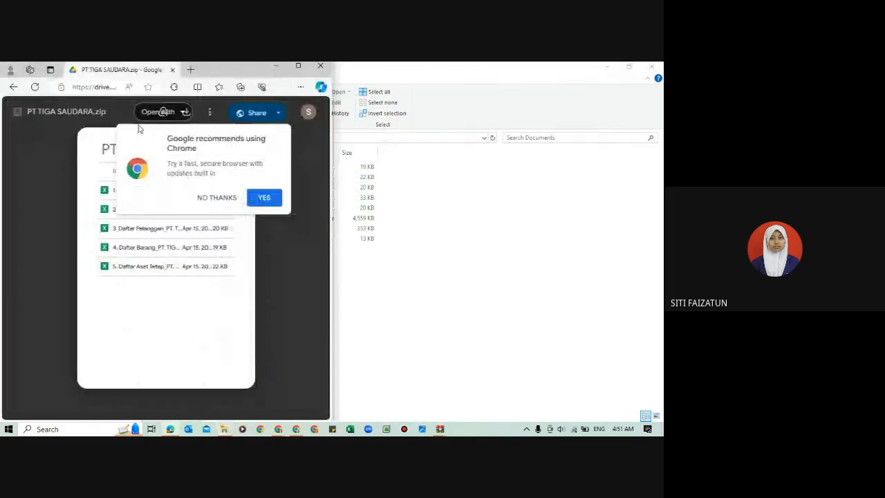
left_click(17, 88)
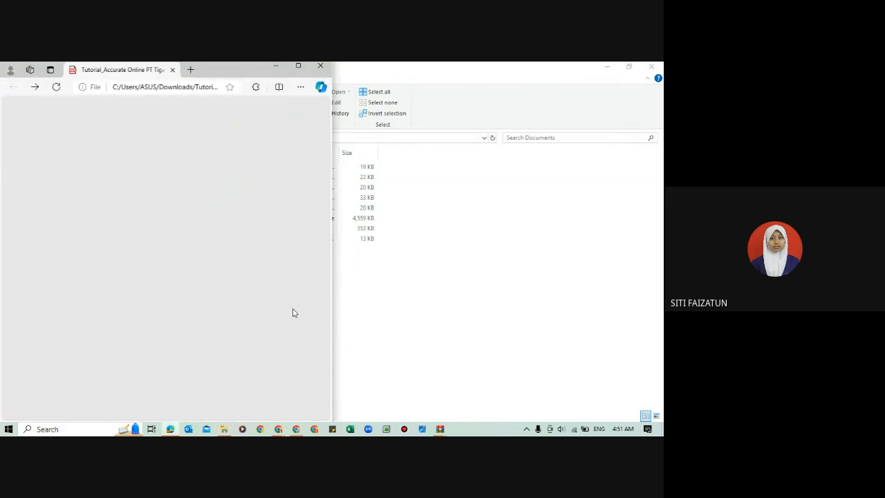
mouse_move(278, 429)
left_click(241, 393)
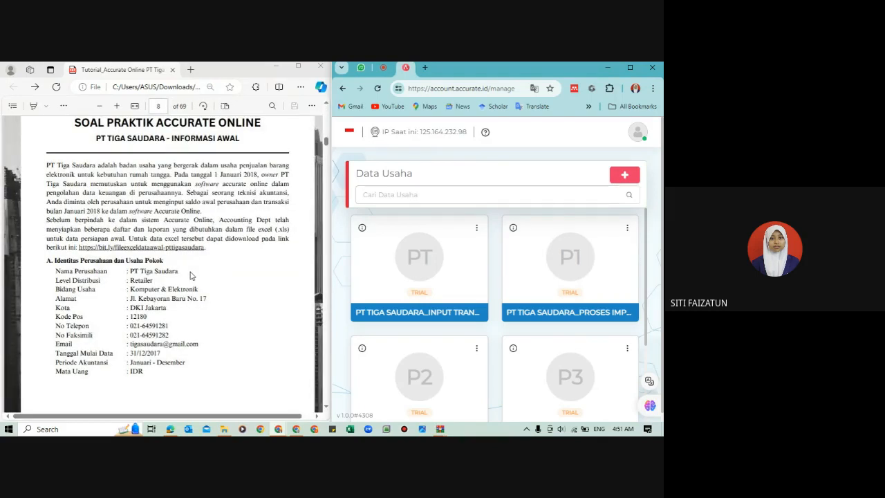
left_click(219, 285)
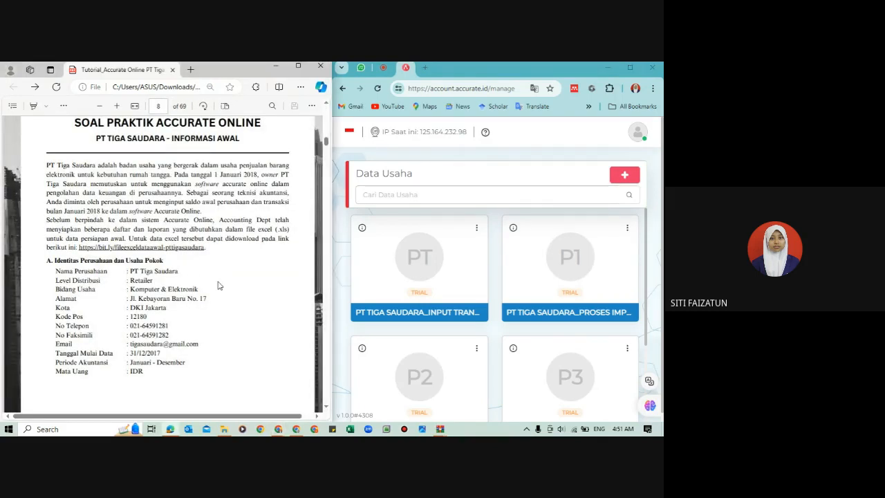
scroll(218, 285, "down", 1)
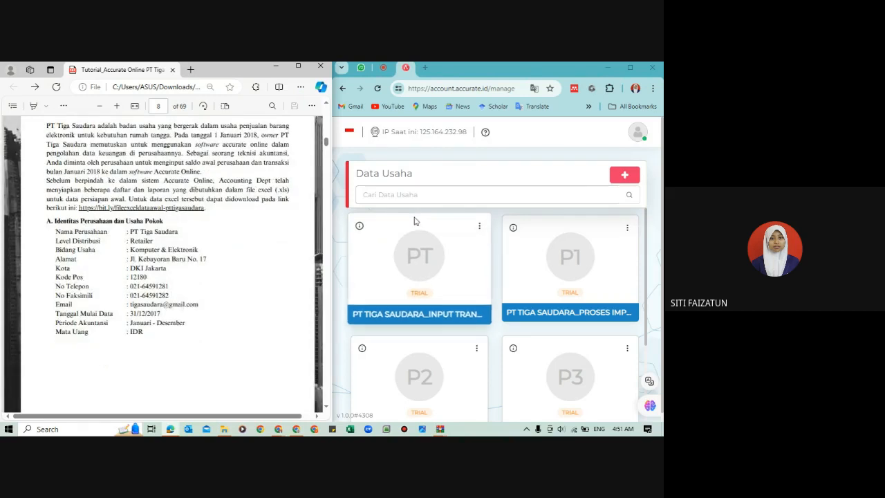
Step: Open the form for a new Data Usaha and review the company identity and operational information in the PDF
left_click(627, 178)
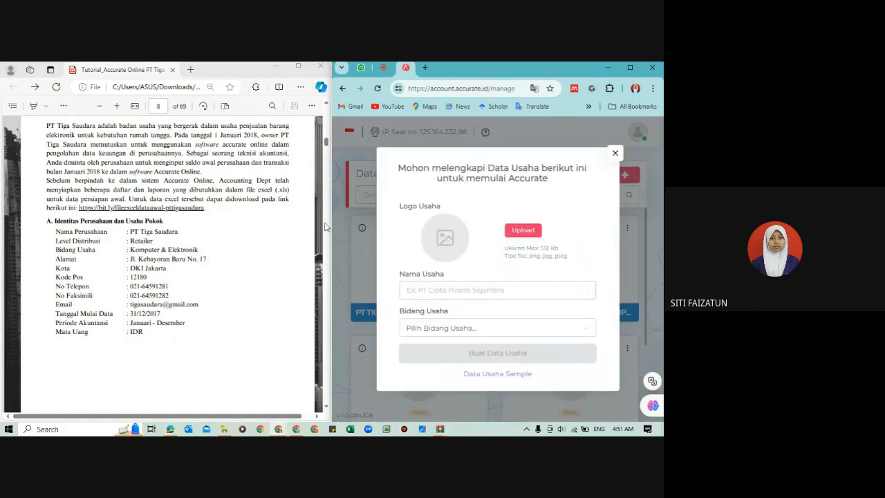
left_click(214, 280)
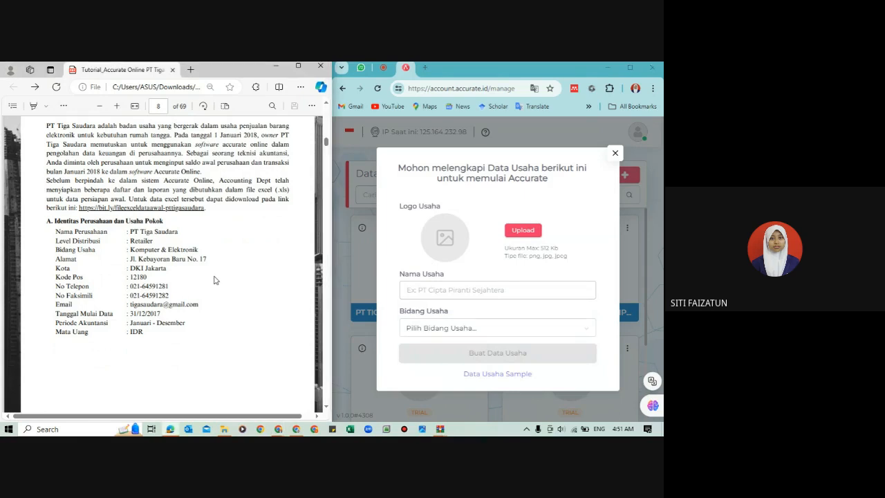
scroll(214, 280, "up", 2)
scroll(214, 280, "down", 5)
scroll(215, 280, "down", 6)
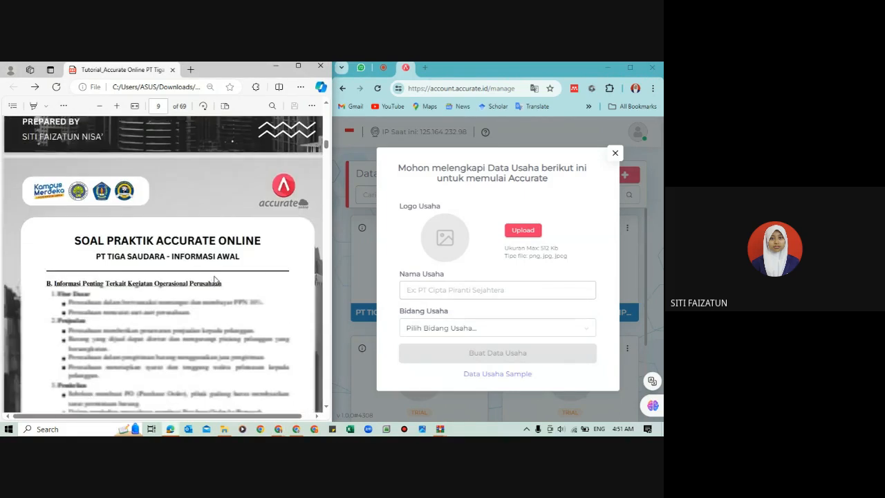
scroll(215, 280, "up", 6)
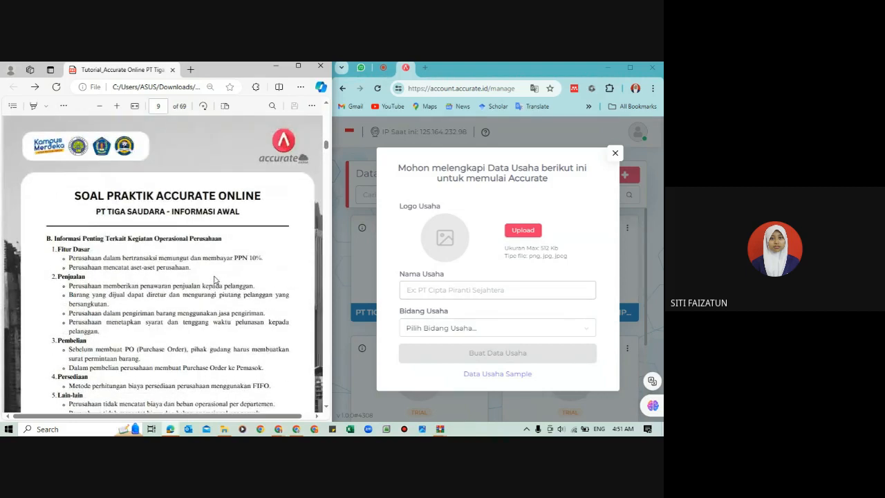
scroll(215, 280, "up", 3)
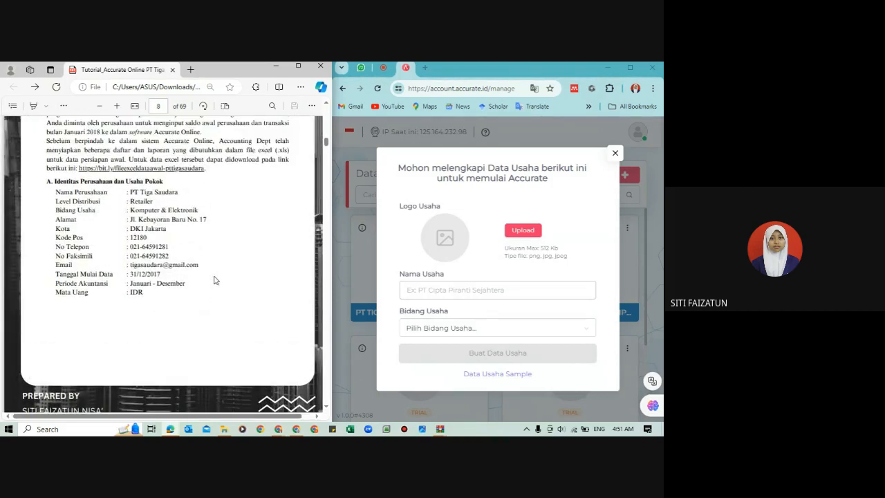
Step: Enter "XI AK 1_PT TIGA SAUDARA" as the business name in the new Data Usaha form
left_click(452, 285)
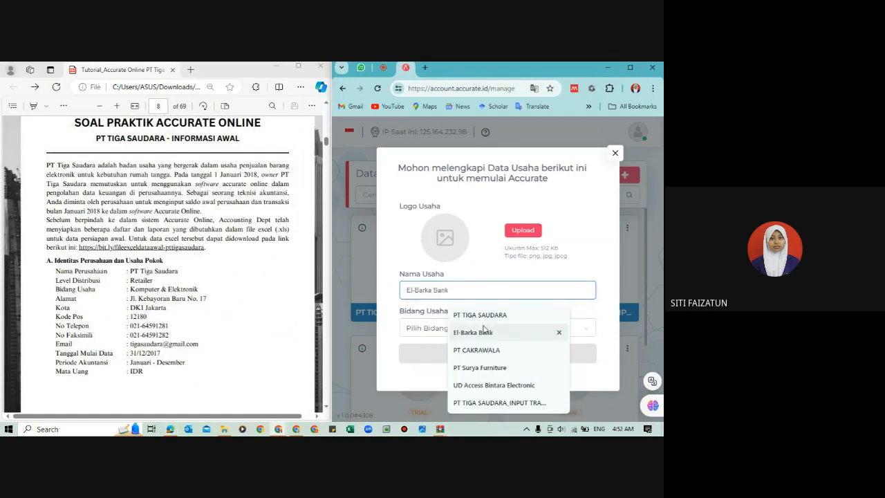
left_click(470, 316)
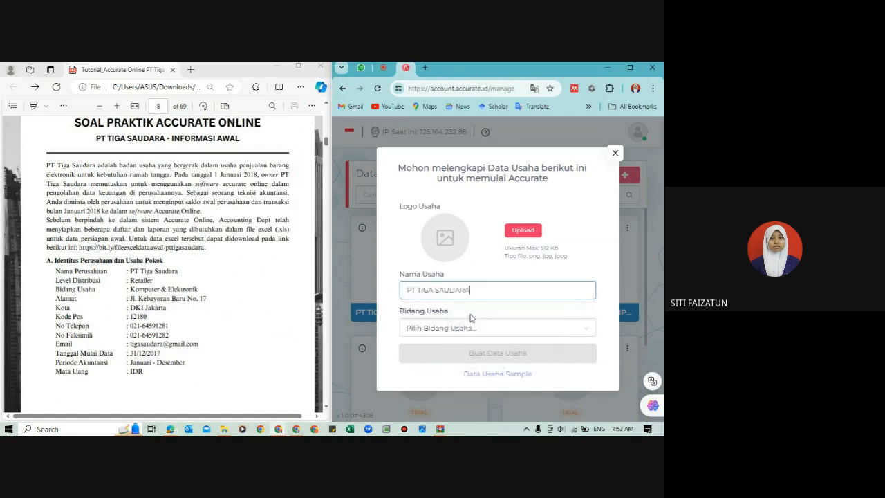
left_click(407, 289)
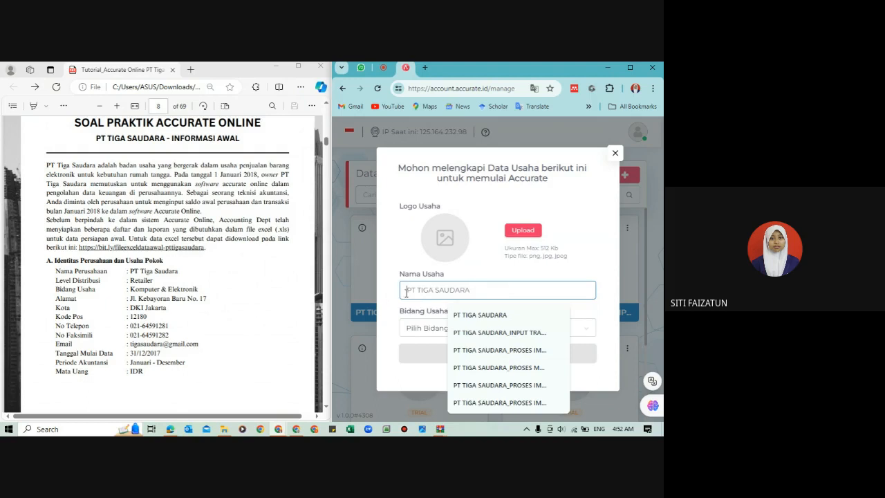
type("XI AK 1_")
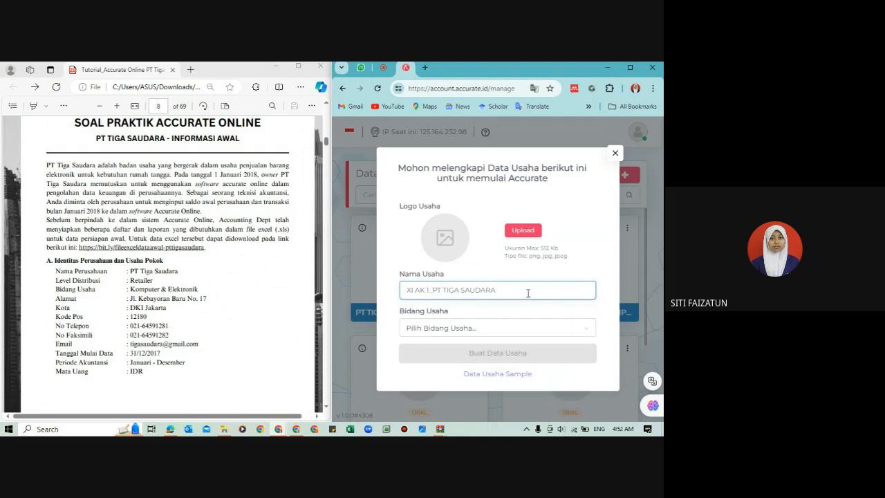
Step: Shorten the business name in the Data Usaha form to "PT TIGA SAUDARA" by removing the class prefix
left_click(433, 290)
key("BackSpace")
key("BackSpace")
key("BackSpace")
key("BackSpace")
key("BackSpace")
key("BackSpace")
key("BackSpace")
key("BackSpace")
left_click(481, 289)
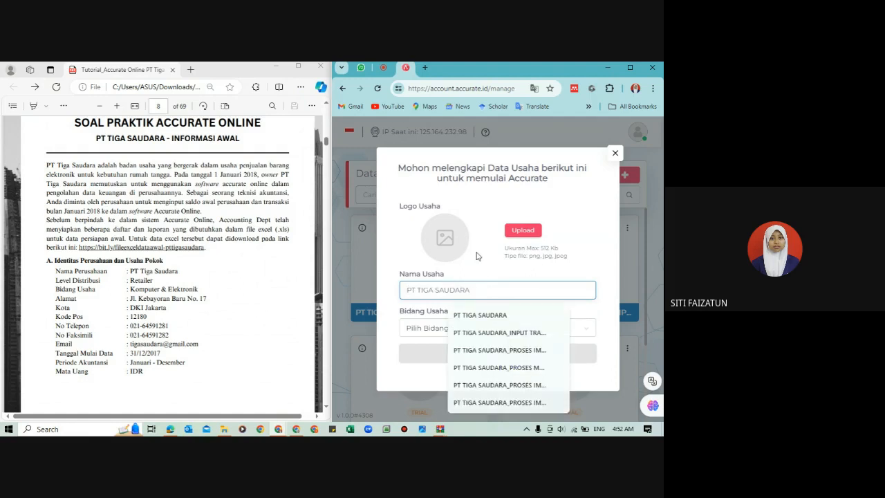
left_click(477, 255)
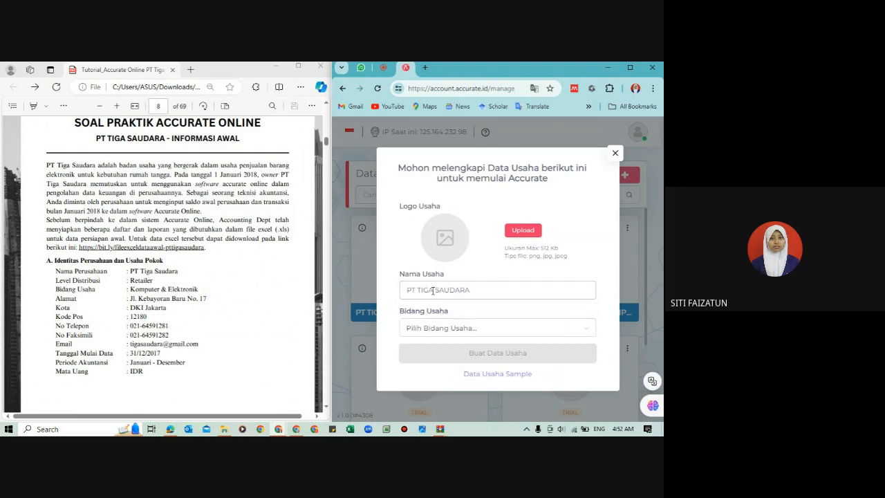
Step: Set Bidang Usaha to Computer & Electronics (Komputer & Elektronik) and create the Data Usaha
left_click(463, 329)
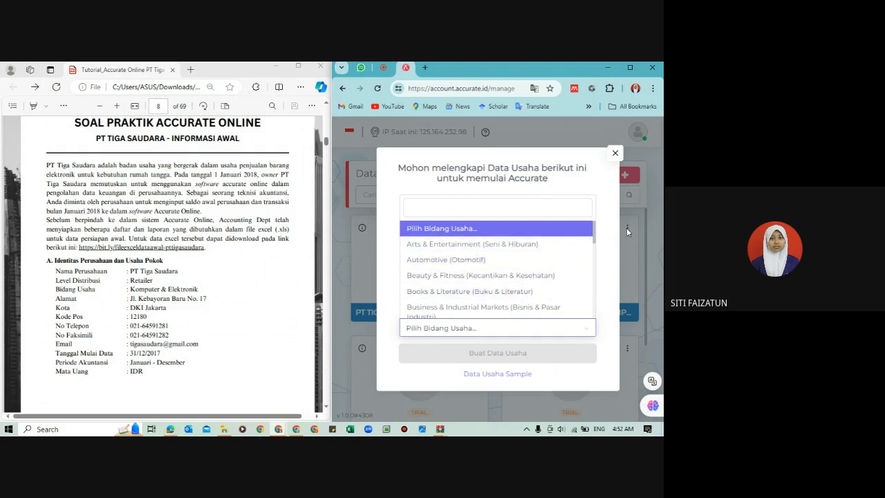
left_click_drag(594, 233, 595, 245)
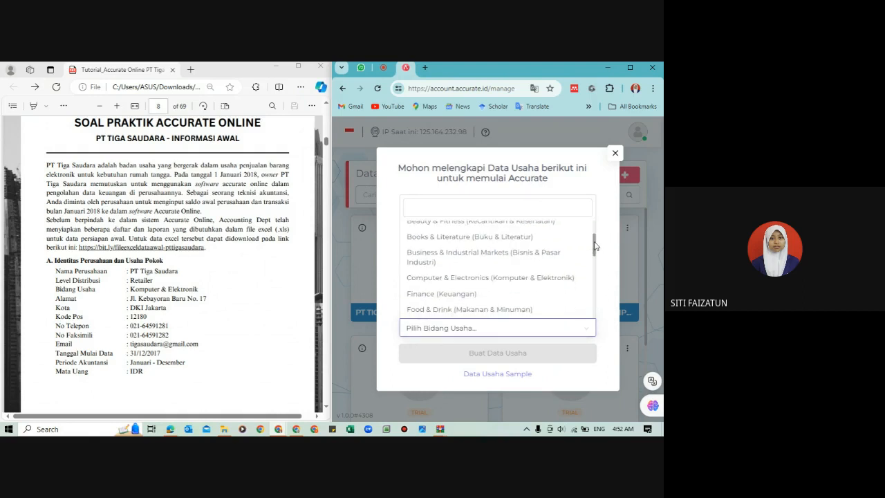
left_click(495, 280)
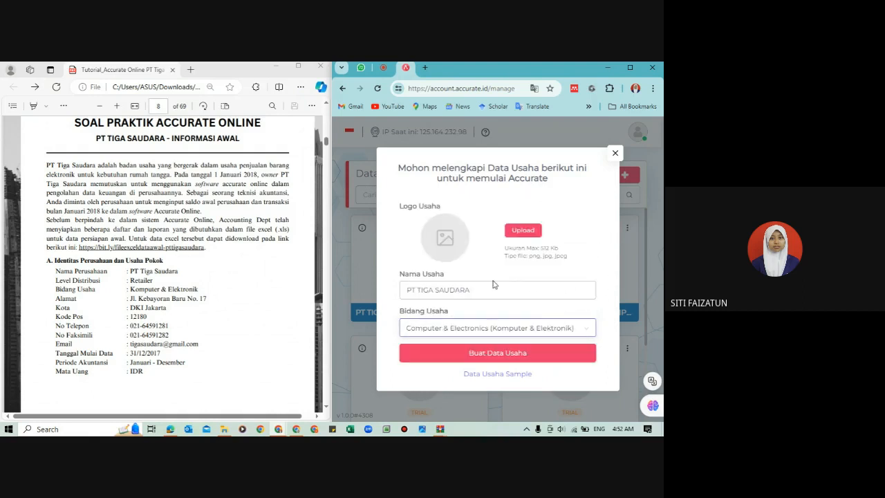
left_click(488, 354)
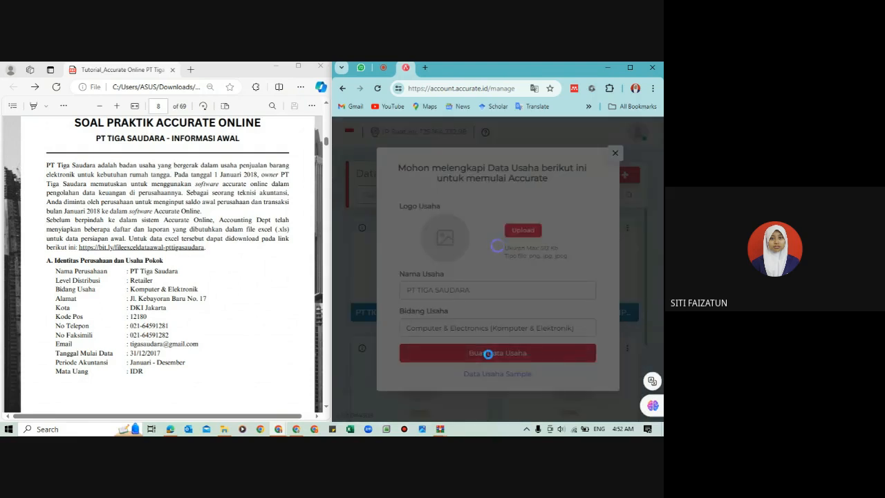
Step: Go back from the practice-file download page to the tutorial PDF and open the newly created PT TIGA SAUDARA database
left_click(159, 254)
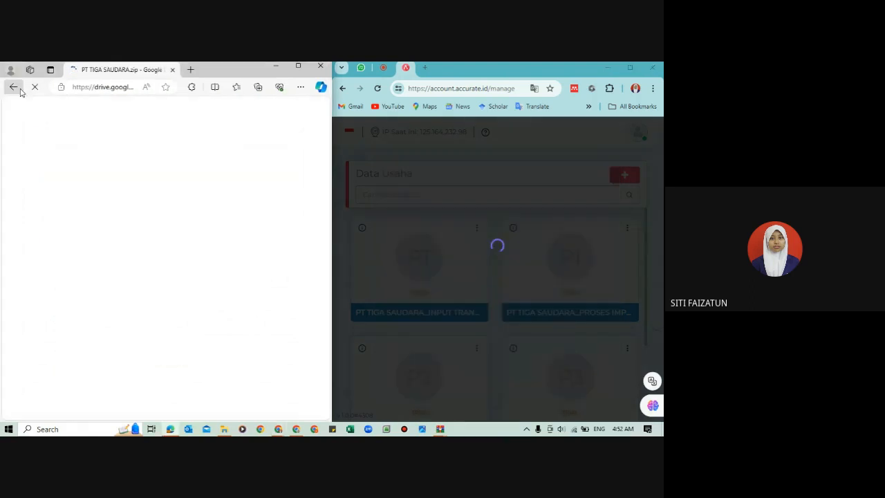
left_click(20, 91)
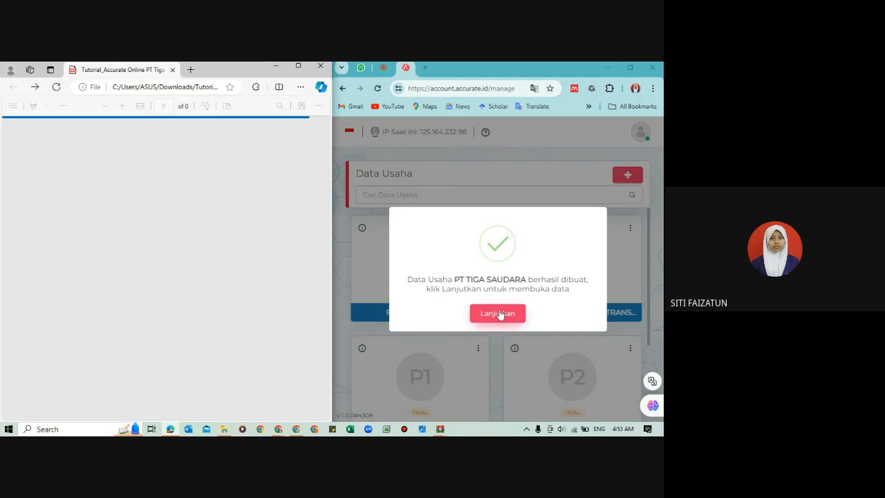
left_click(500, 314)
left_click(501, 314)
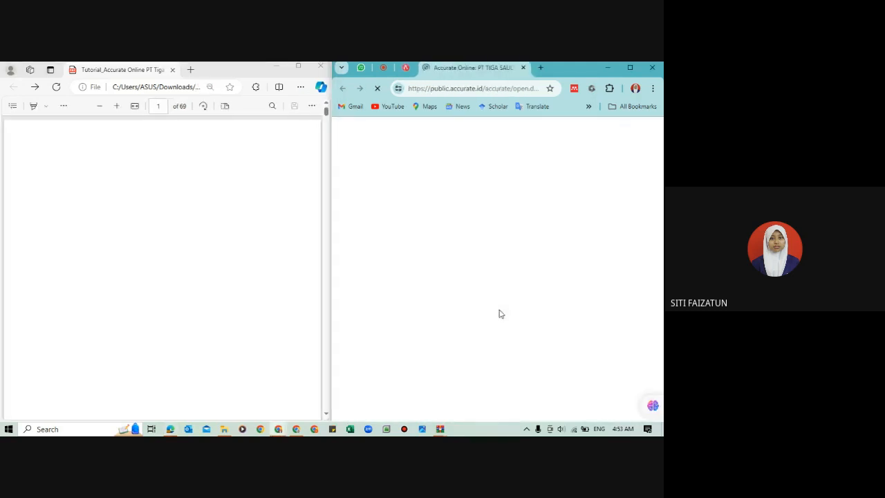
Step: Show the company identity section on page 8 of the PDF and narrow its window to give the Accurate window more width
left_click(225, 228)
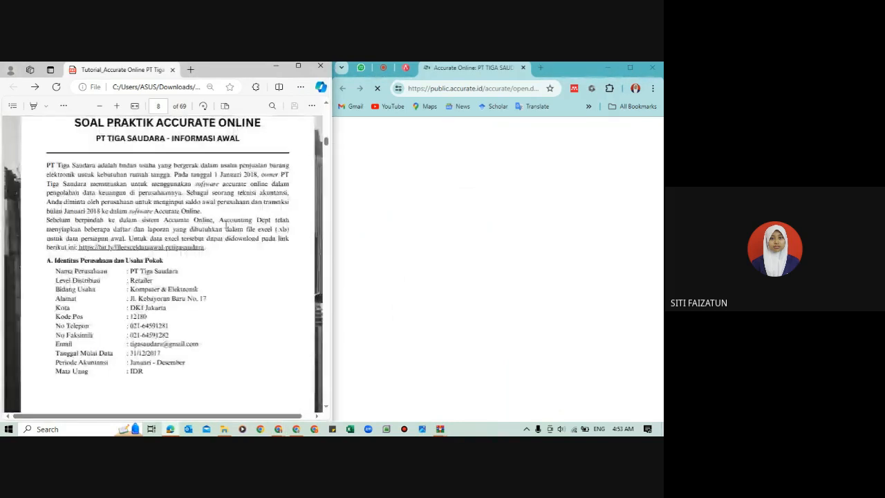
scroll(225, 225, "down", 1)
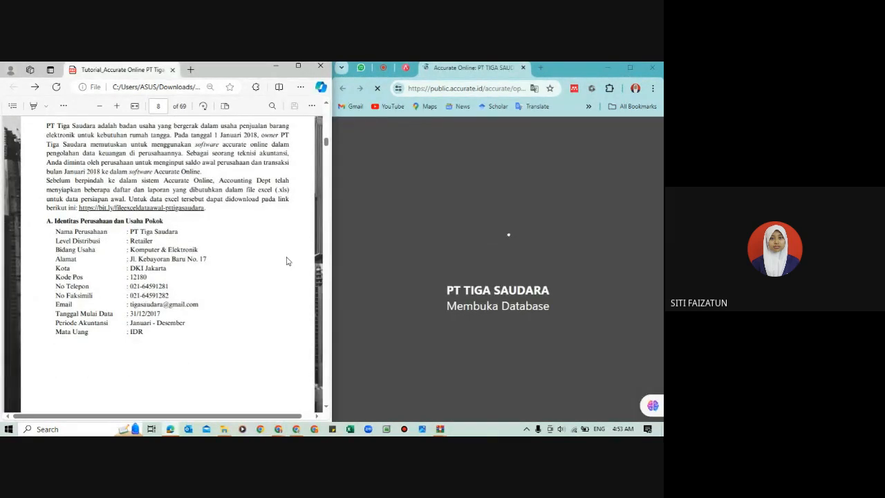
scroll(287, 258, "down", 3)
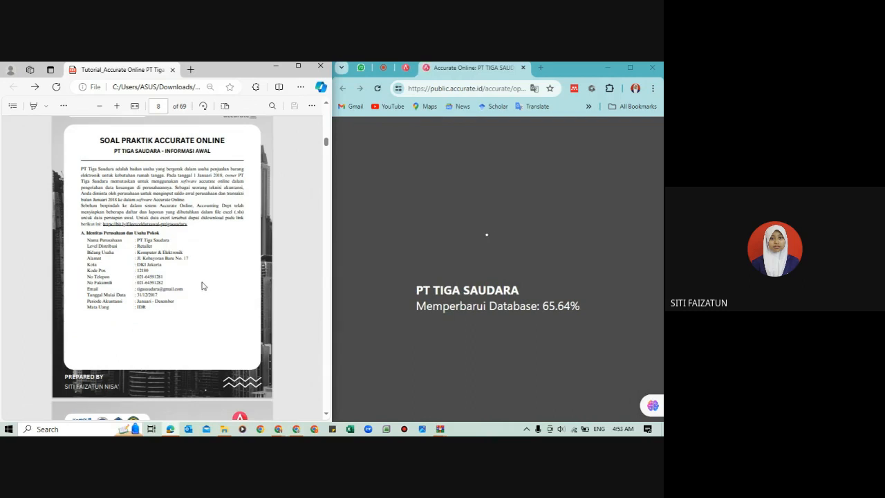
scroll(203, 286, "up", 1)
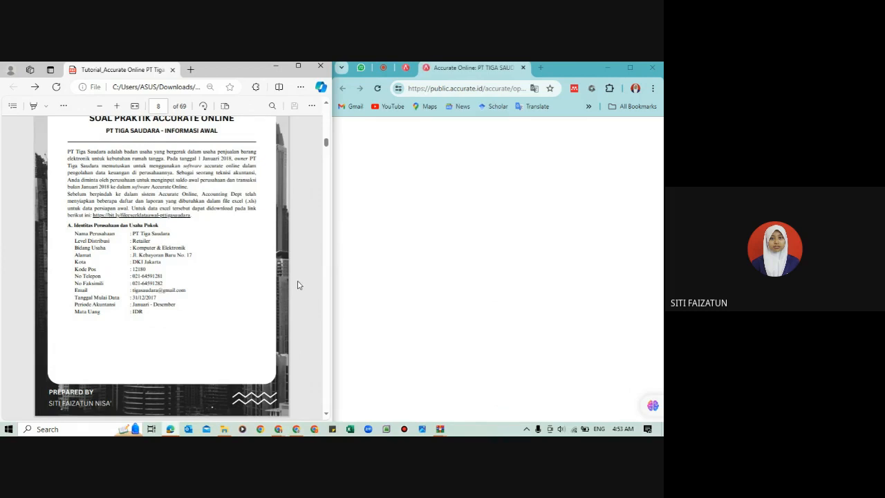
left_click_drag(334, 282, 272, 277)
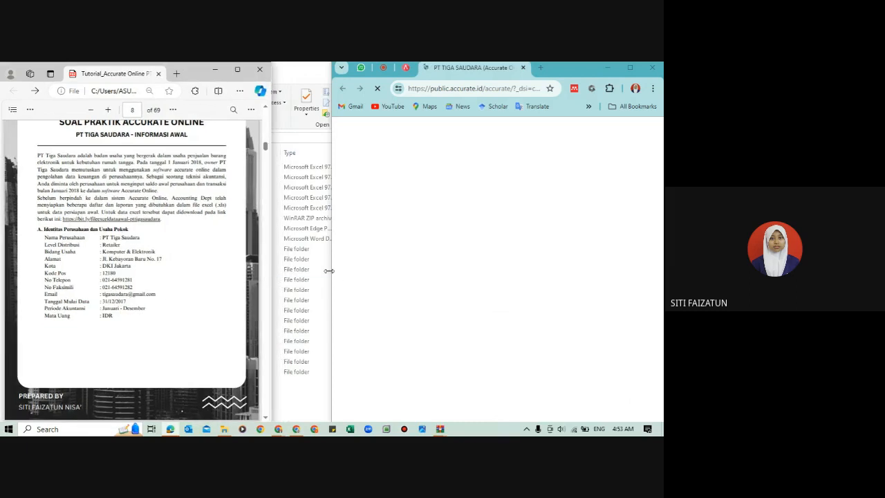
left_click_drag(329, 272, 266, 268)
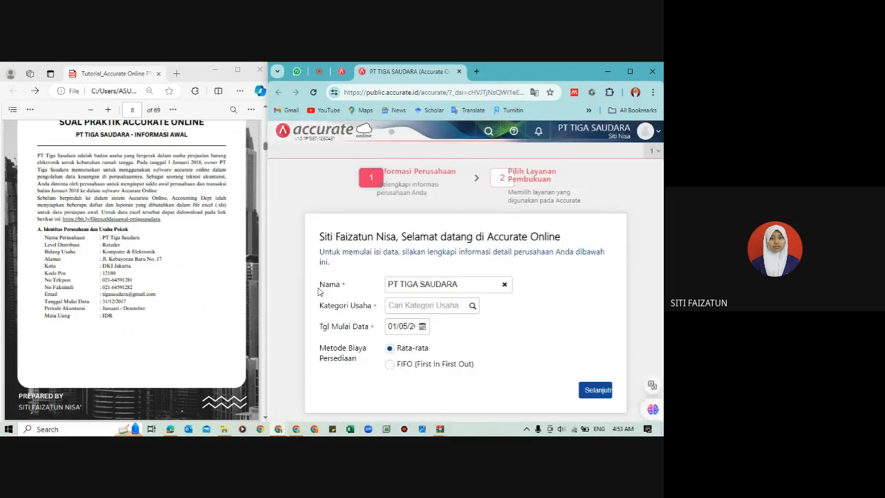
Step: Set the company's Kategori Usaha to RETAIL and its Tgl Mulai Data to 31/12/2017
left_click(473, 307)
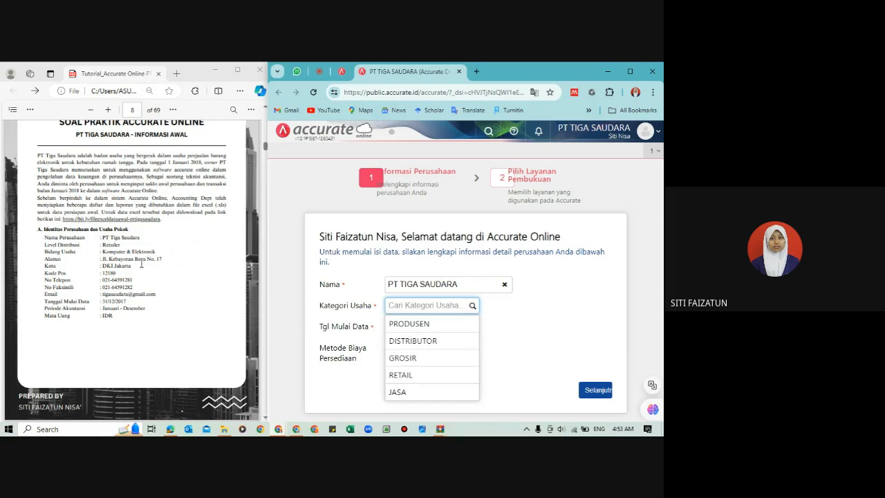
scroll(141, 263, "up", 3)
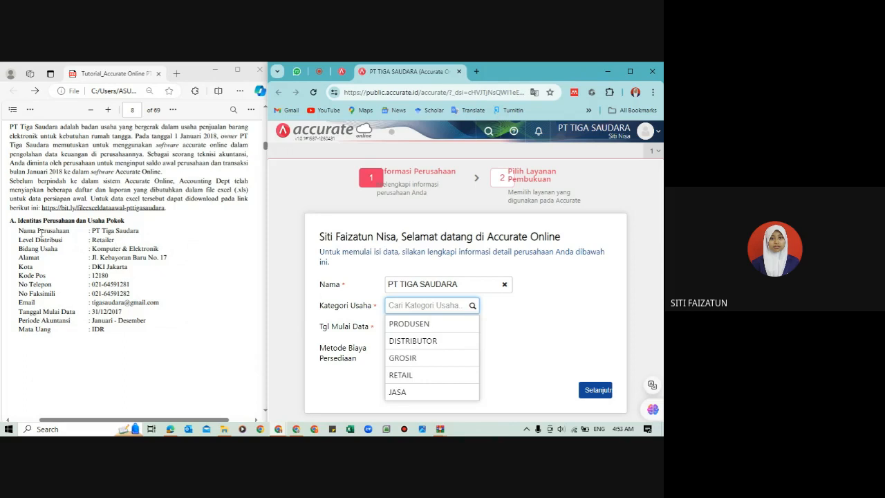
left_click(414, 375)
left_click(399, 329)
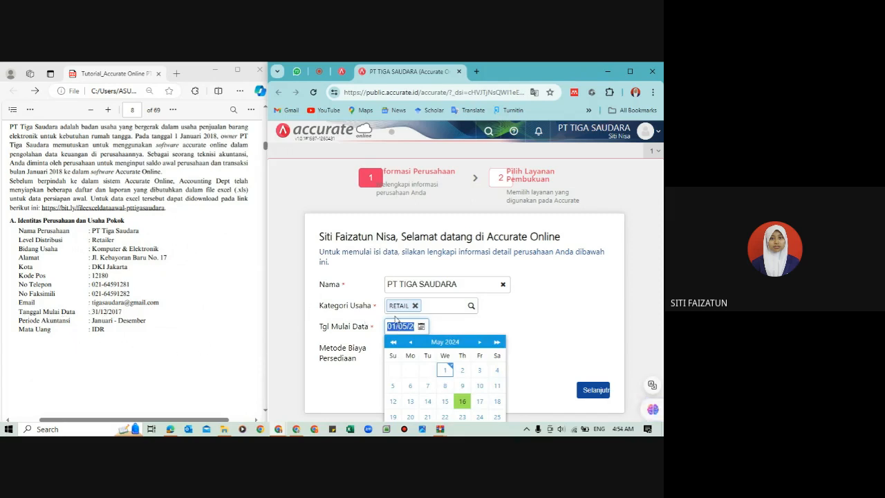
type("3")
mouse_move(266, 283)
left_mouse_down()
mouse_move(224, 282)
mouse_move(291, 284)
mouse_move(268, 287)
left_mouse_up()
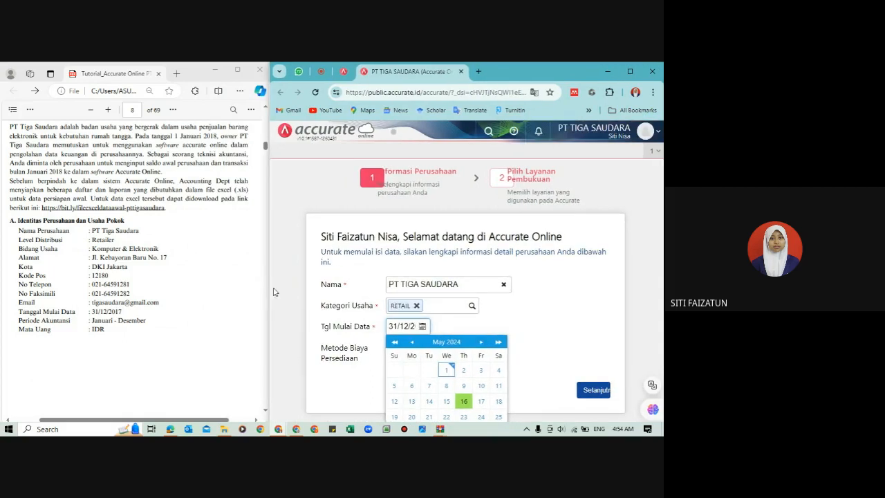
left_click(530, 335)
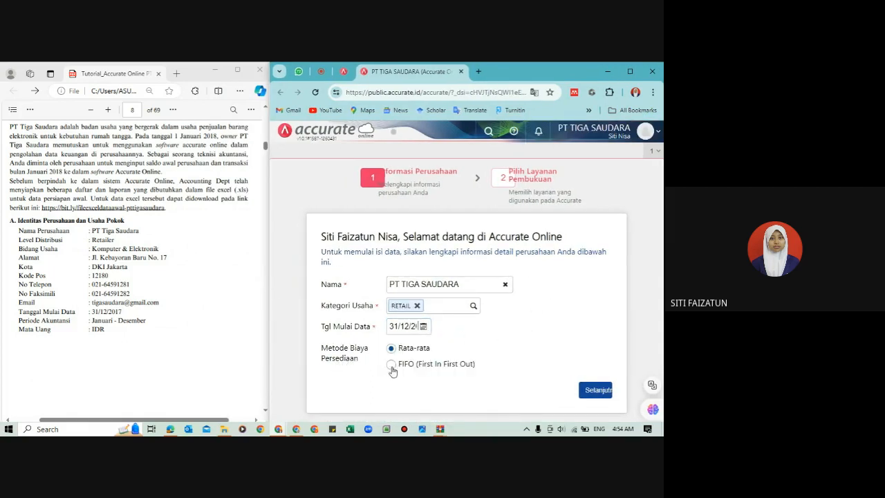
Step: Check the Persediaan rule in the PDF's operational information and set Metode Biaya Persediaan to FIFO (First In First Out)
left_click(158, 296)
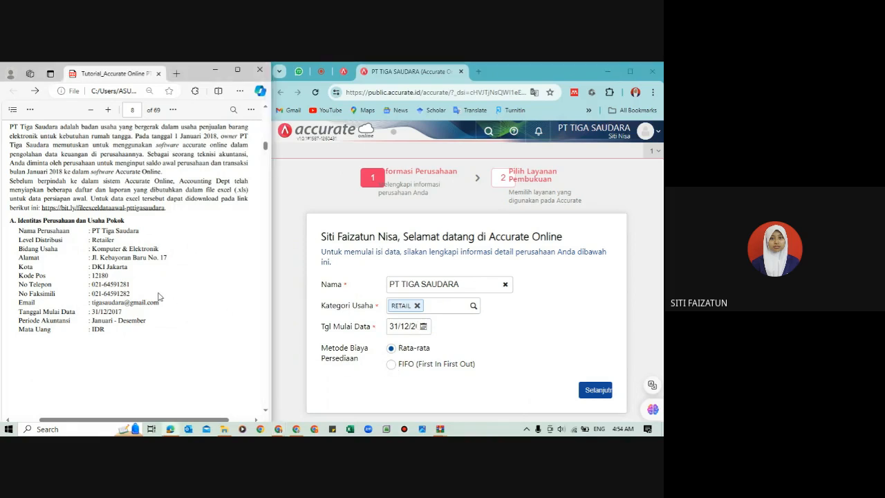
scroll(158, 296, "down", 5)
scroll(159, 296, "down", 5)
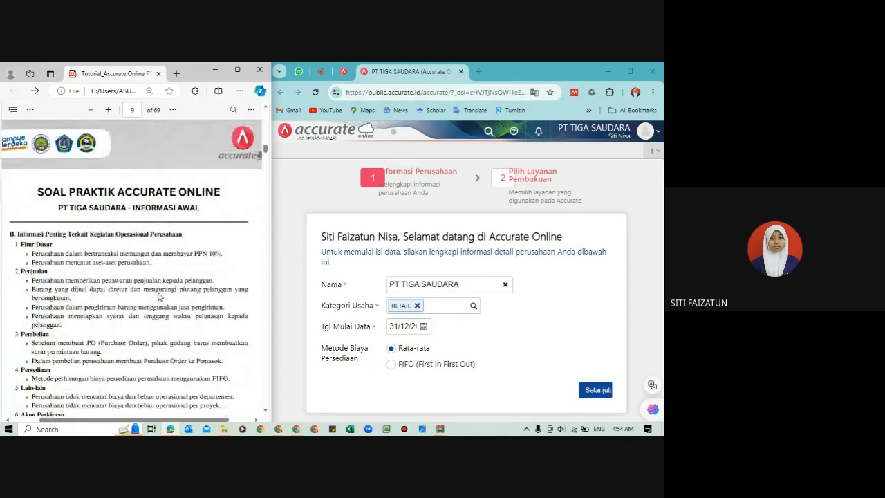
scroll(158, 296, "down", 4)
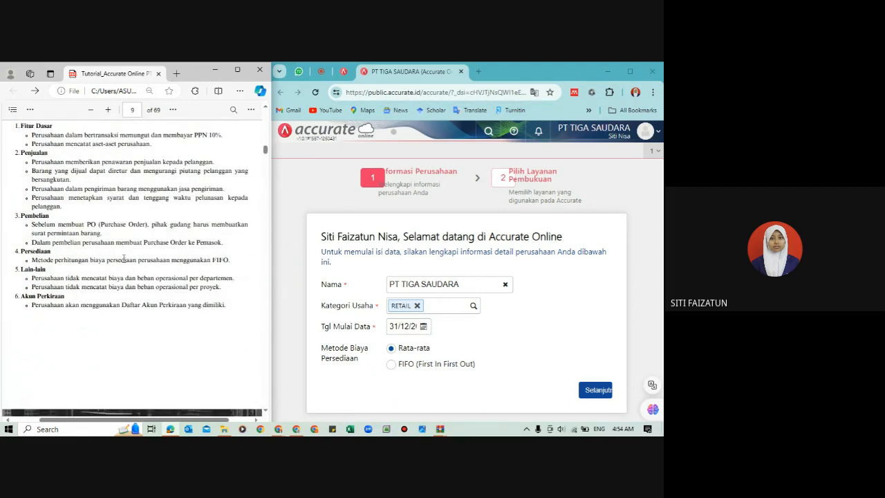
left_click(391, 365)
Step: Recheck the company identity data in the PDF and continue to the Pilih Layanan Pembukuan stage of the setup
left_click(55, 251)
scroll(55, 251, "up", 10)
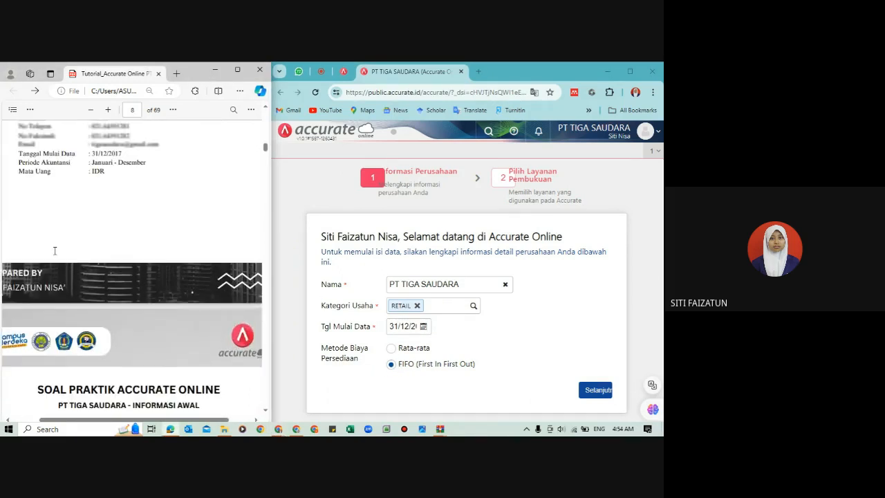
scroll(54, 251, "up", 2)
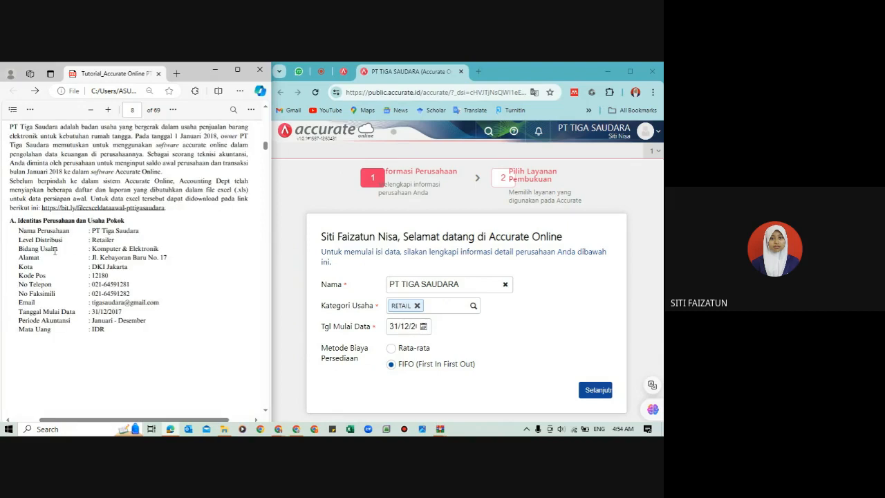
scroll(54, 251, "down", 1)
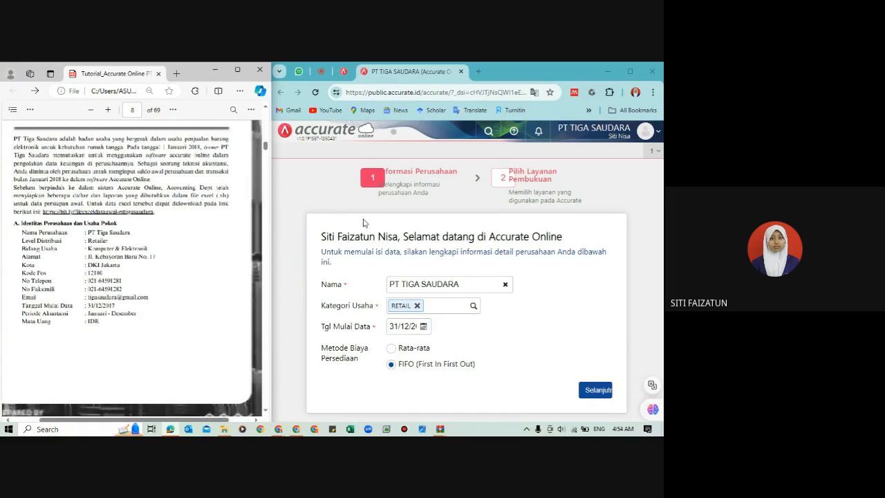
left_click(598, 392)
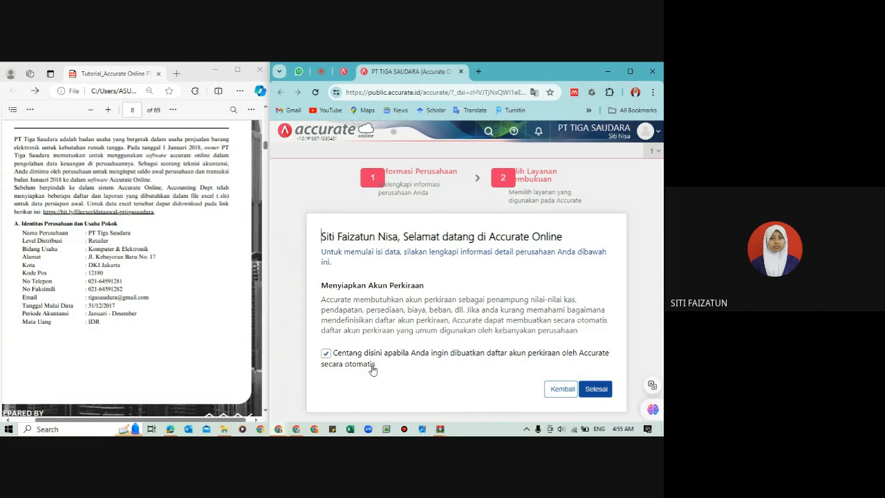
Step: Review the PT Tiga Saudara Excel files in the Documents folder and return to the Accurate setup page
left_click(199, 332)
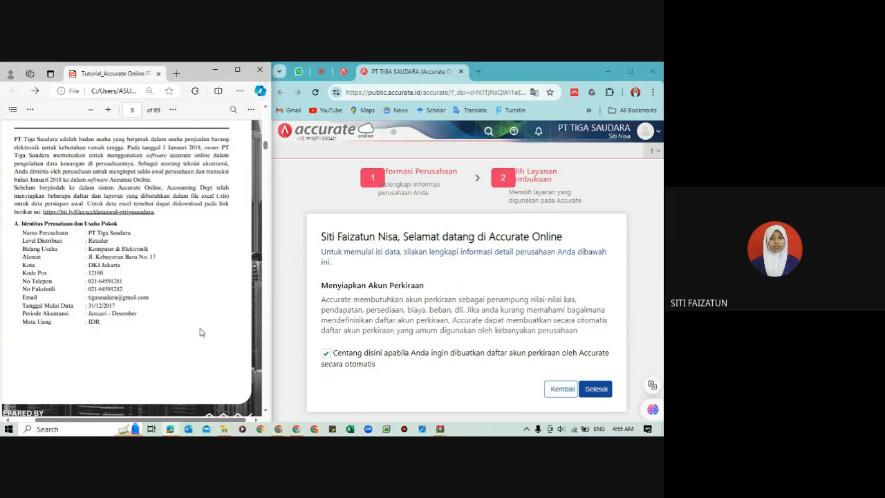
mouse_move(224, 429)
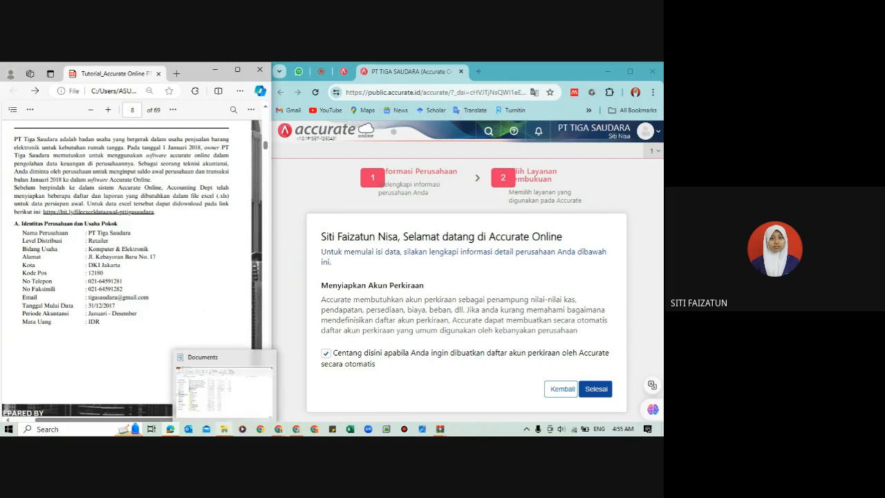
mouse_move(215, 365)
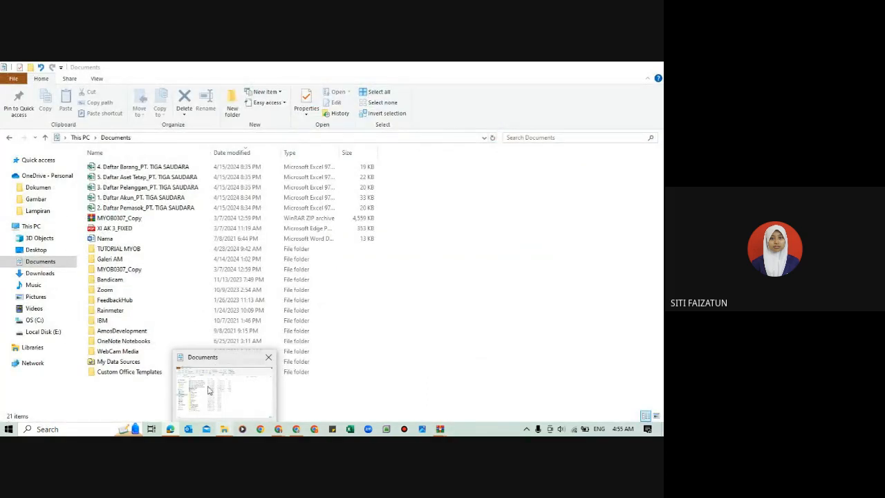
left_click(214, 366)
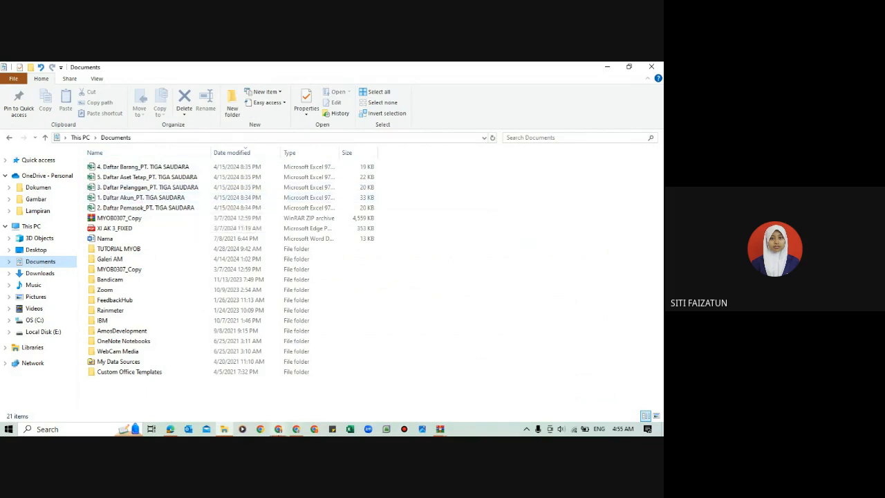
mouse_move(278, 429)
left_click(224, 387)
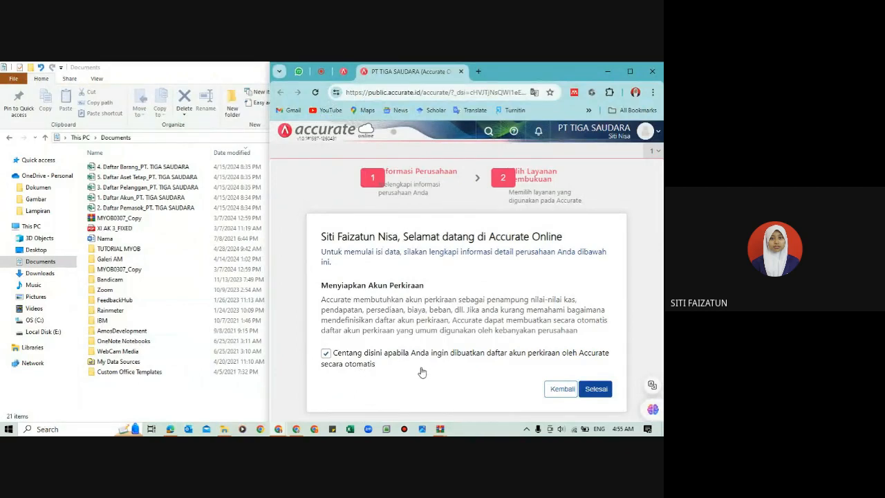
Step: Turn off automatic creation of the account list by Accurate and bring the tutorial PDF back beside the setup page
left_click(326, 355)
mouse_move(171, 419)
left_click(173, 391)
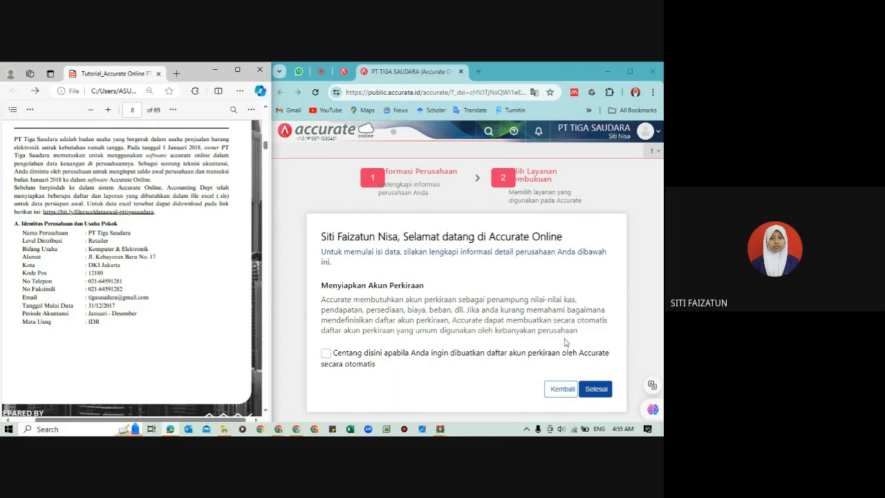
Step: Finish the company setup and close the Berita page so that Persiapan Data Perusahaan is shown
left_click(596, 389)
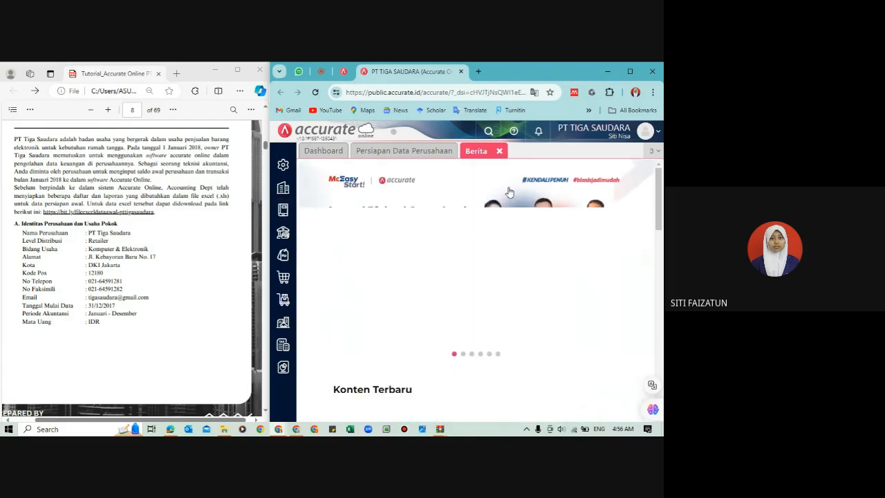
left_click(500, 151)
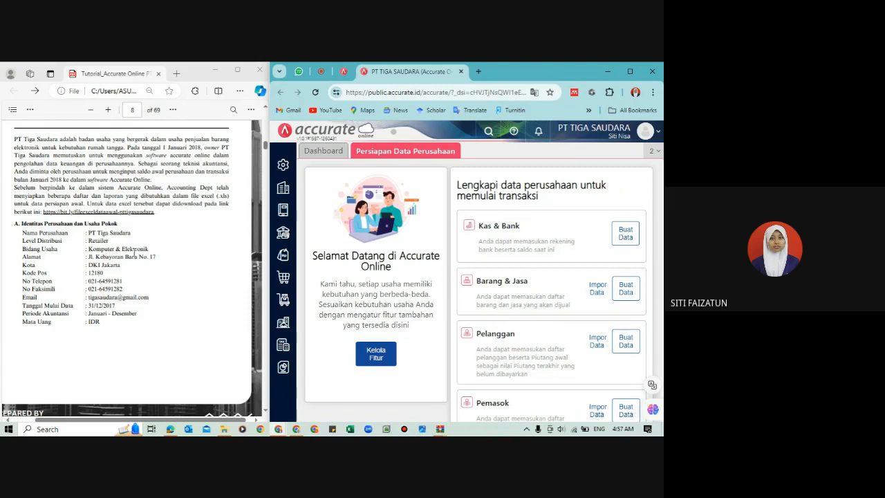
Step: Open the company information in Preferensi and arrange the browser beside the tutorial PDF with the Telepon field ready for entry
left_click(637, 70)
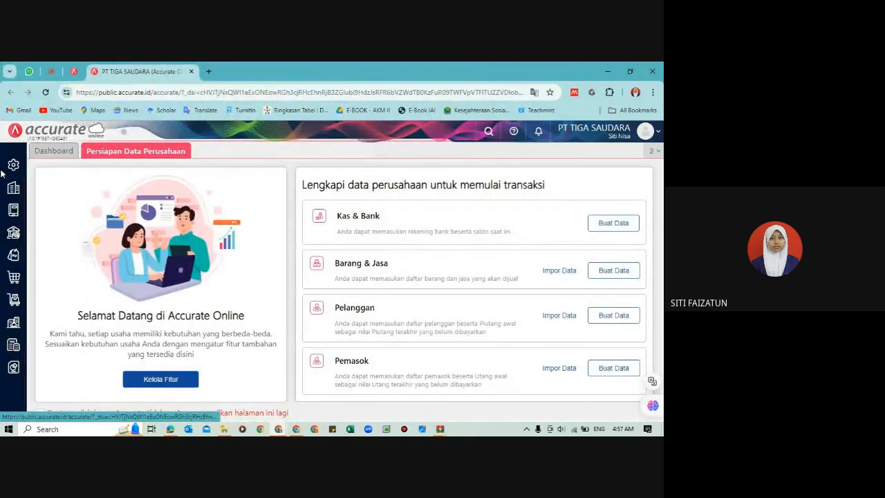
left_click(20, 167)
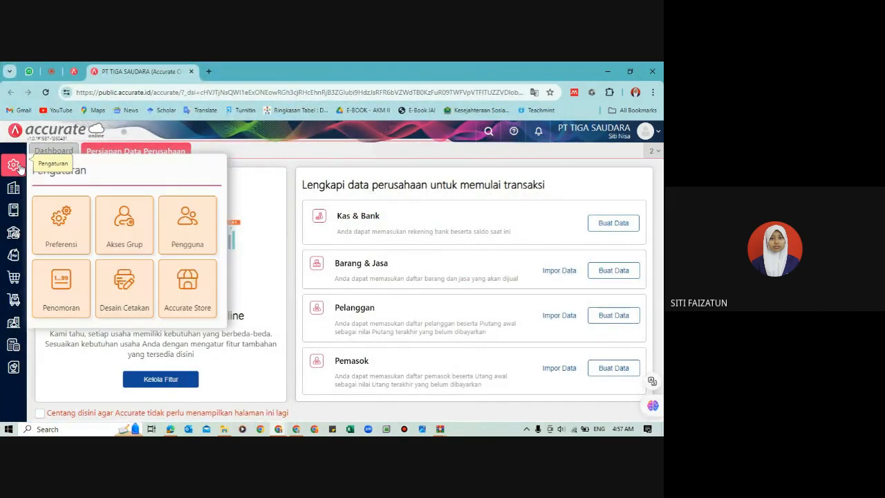
left_click(71, 239)
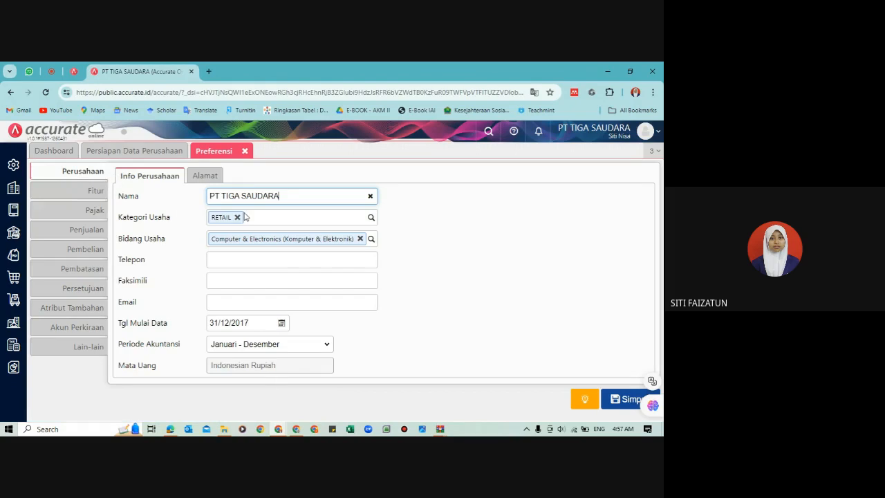
left_click(238, 261)
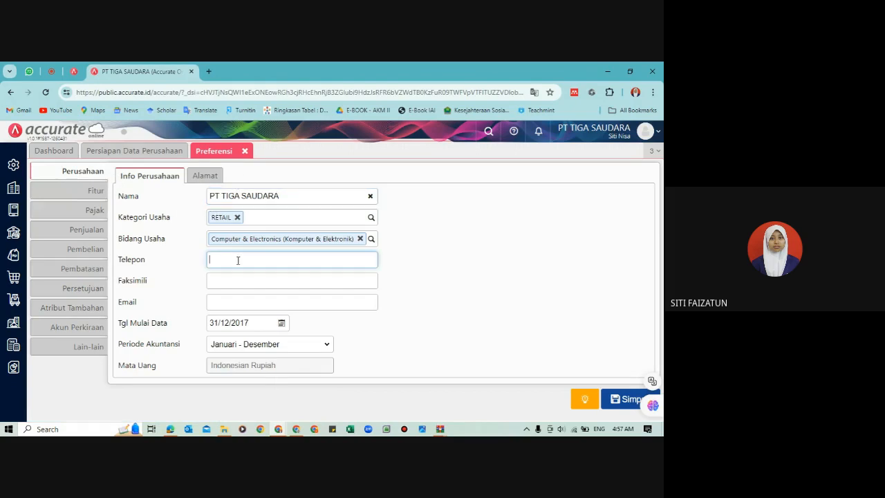
key("super+Right")
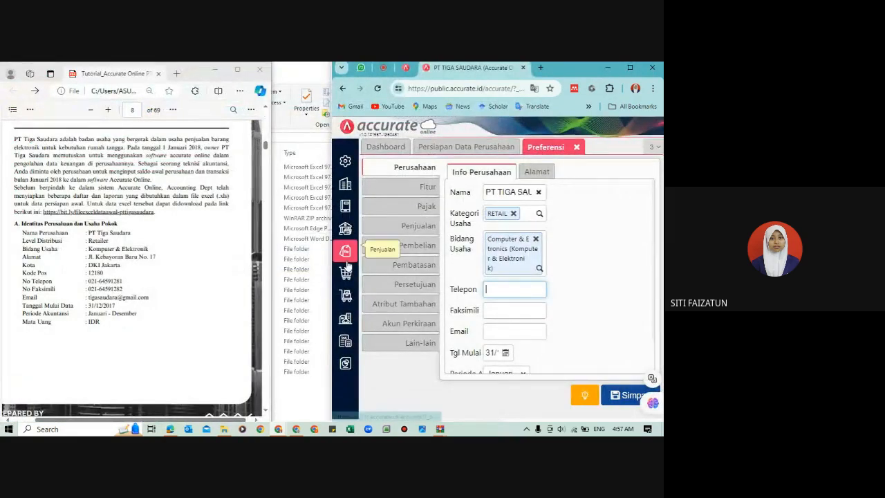
left_click_drag(329, 263, 271, 262)
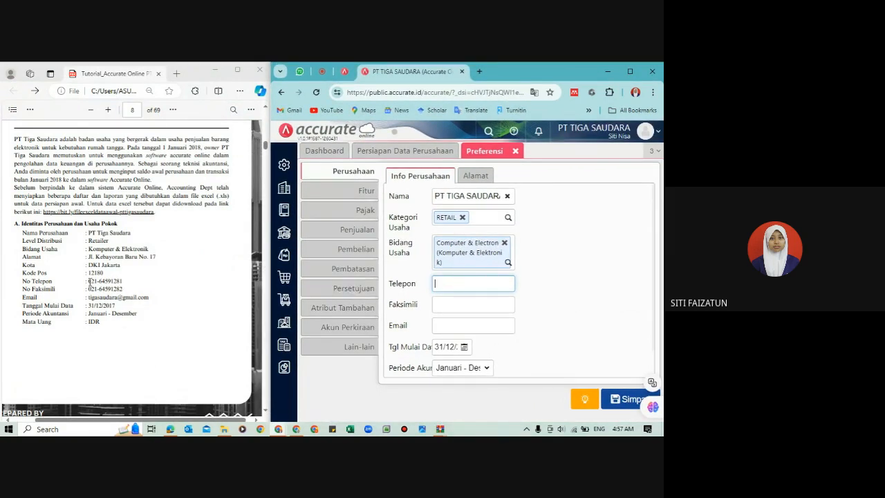
Step: Copy the company's telephone and fax numbers from the tutorial PDF into the Telepon and Faksimili fields
left_click_drag(87, 282, 125, 287)
key("ctrl+c")
left_click(442, 282)
key("ctrl+v")
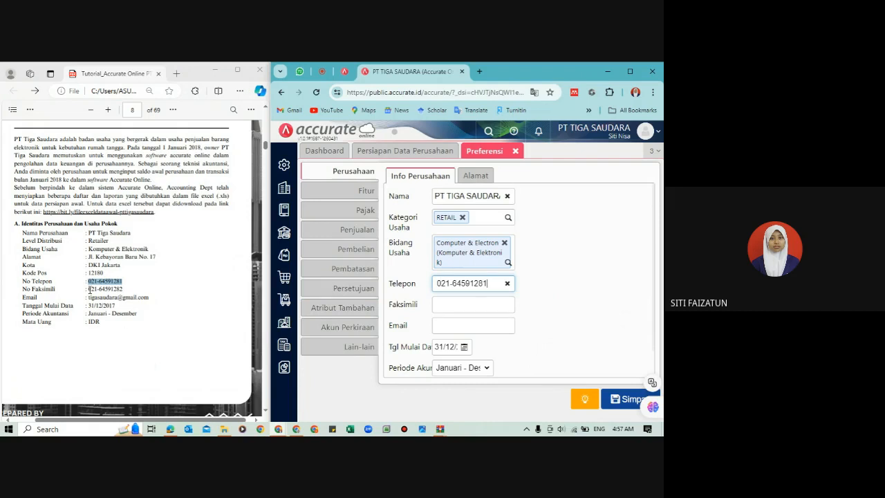
left_click_drag(88, 289, 123, 292)
key("ctrl+c")
left_click(478, 306)
key("ctrl+v")
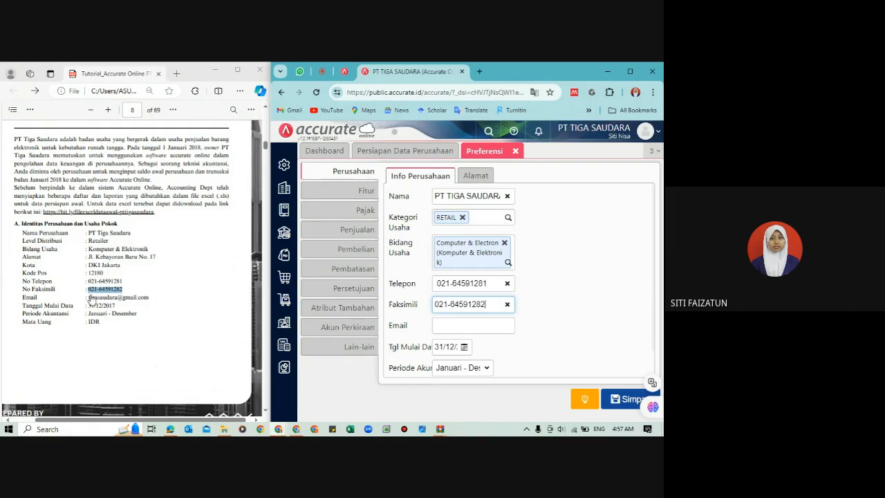
Step: Enter the company's e-mail address from the tutorial PDF in the Info Perusahaan data
left_click(453, 326)
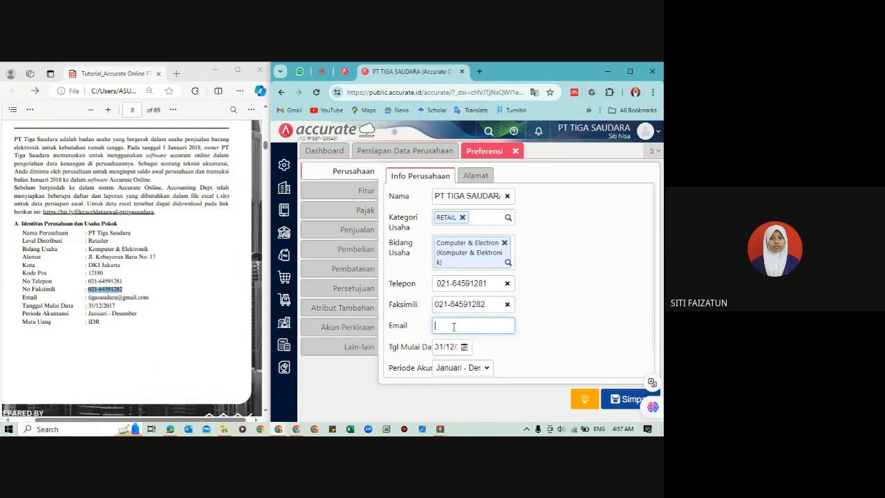
type("TIGA")
key("BackSpace")
key("BackSpace")
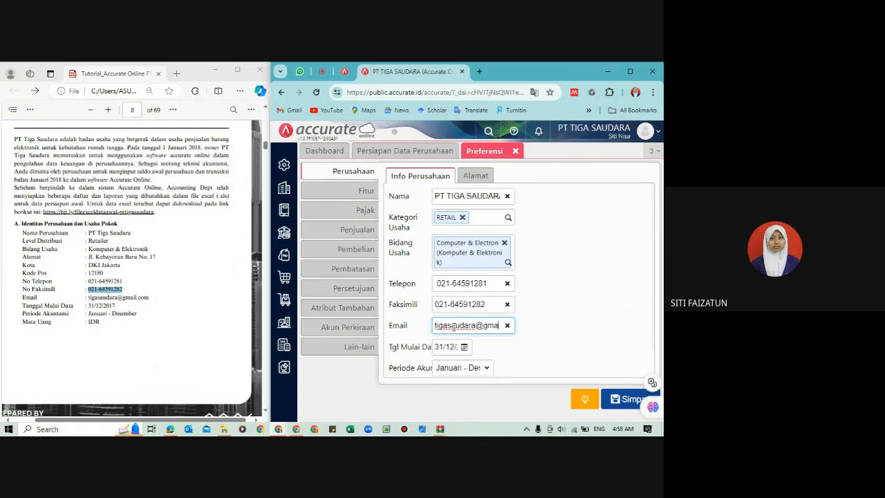
Step: Check the company's Tgl Mulai Data and Periode Akuntansi against the PDF without changing them
left_click(454, 347)
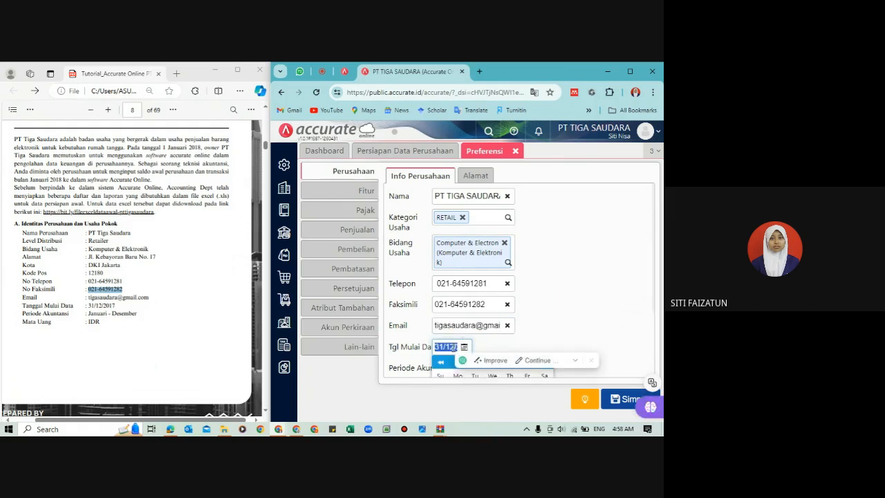
left_click(524, 354)
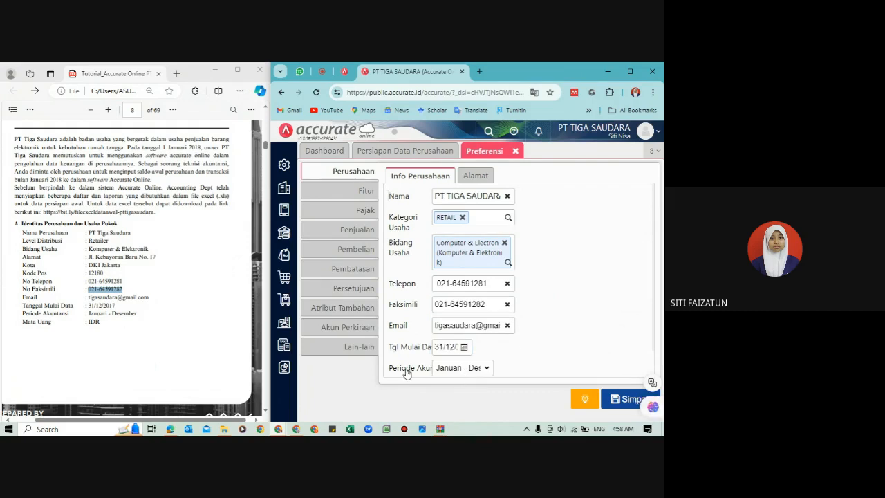
left_click(448, 374)
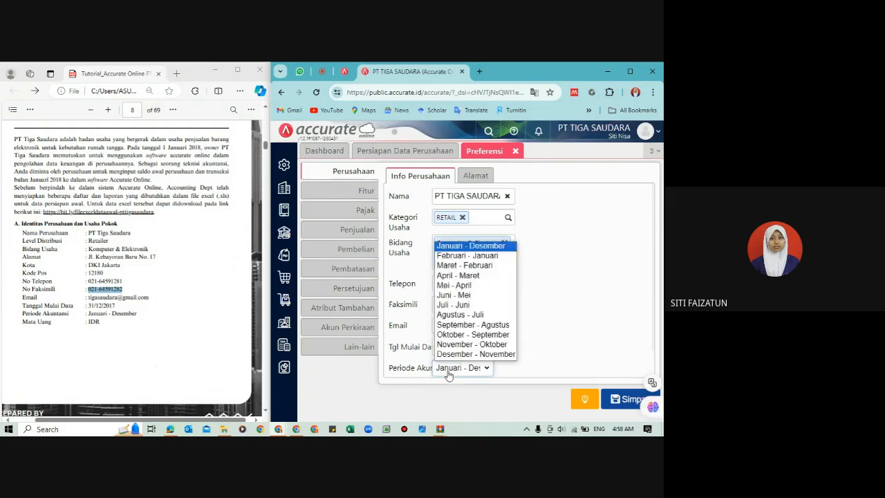
left_click(572, 282)
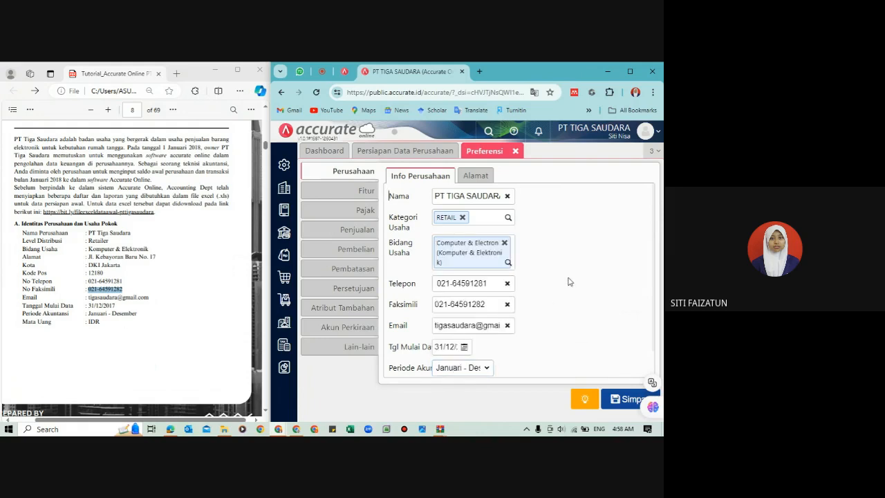
Step: Copy the company's street address from the PDF into the Alamat data and remove the extra leading space
left_click(487, 177)
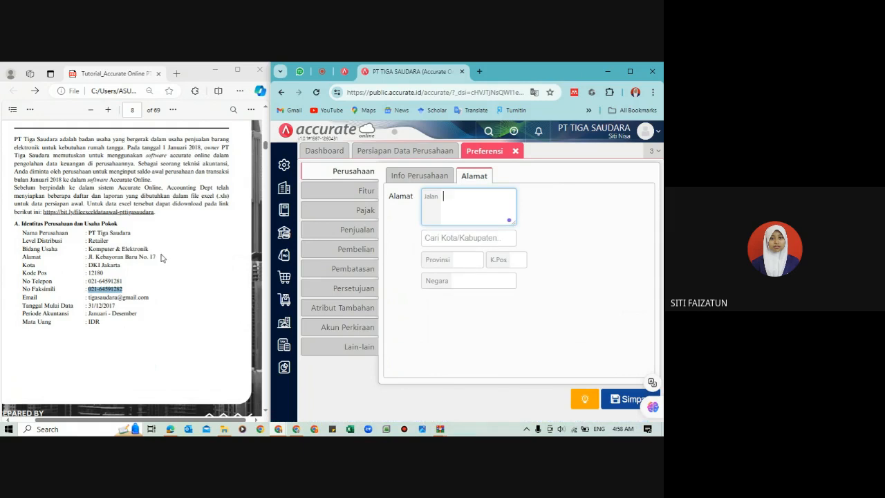
left_click_drag(157, 256, 87, 257)
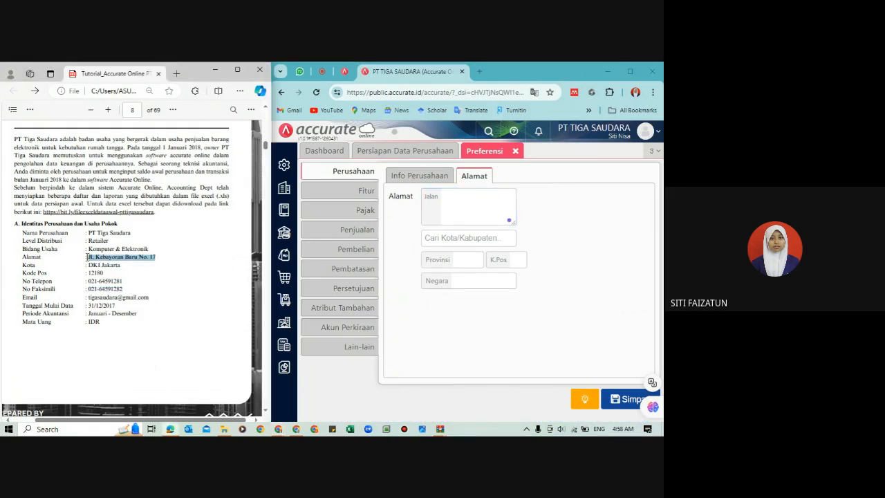
key("ctrl+c")
left_click(481, 207)
key("ctrl+v")
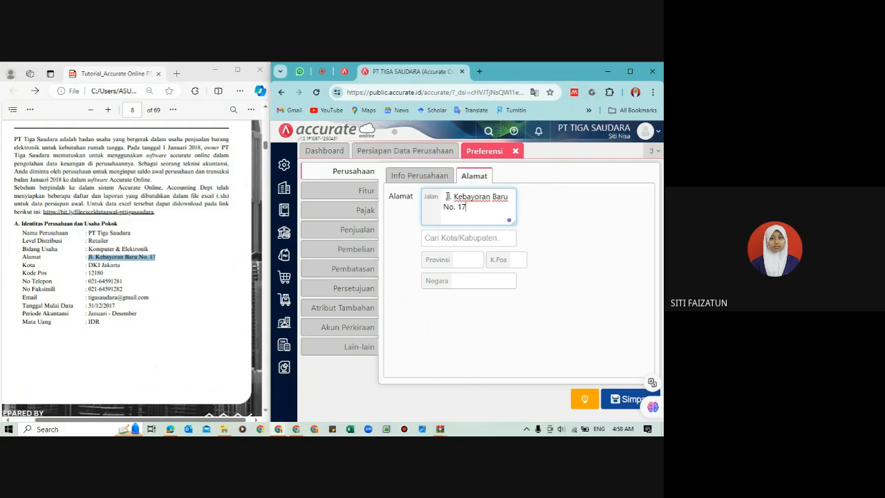
left_click(446, 197)
key("BackSpace")
Step: Choose DKI Jakarta as the company's city, fill in the postal code, and enlarge the window to check the full address
left_click(459, 243)
type("dki")
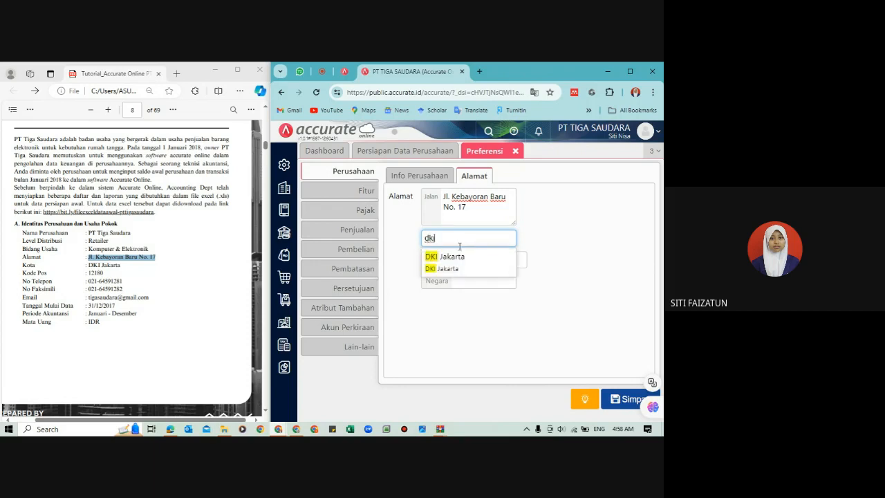
left_click(470, 266)
left_click(518, 262)
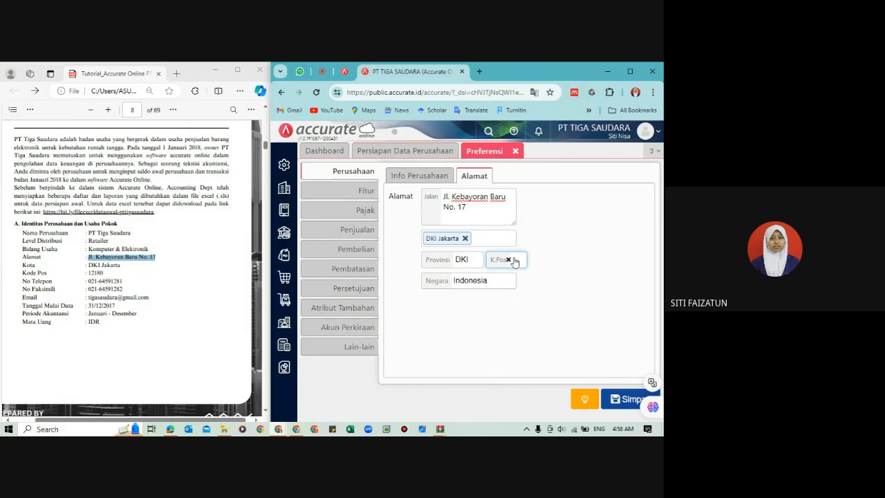
left_click(628, 71)
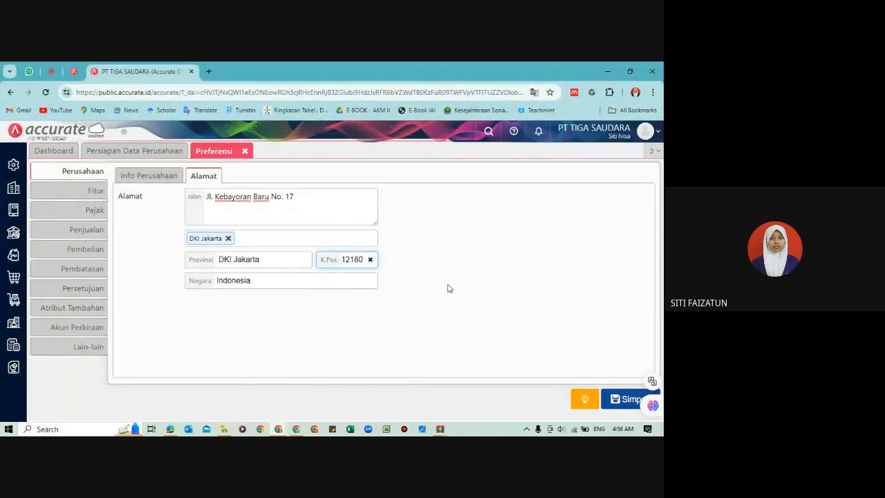
Step: Place Accurate beside the tutorial PDF again and bring up section B on page 9 about the company's operational activities
key("super+Right")
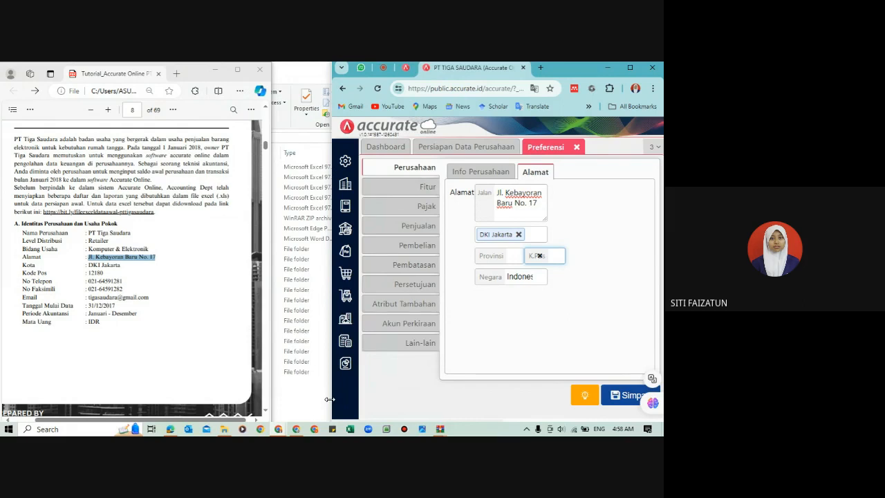
left_click_drag(329, 400, 269, 400)
scroll(166, 378, "down", 5)
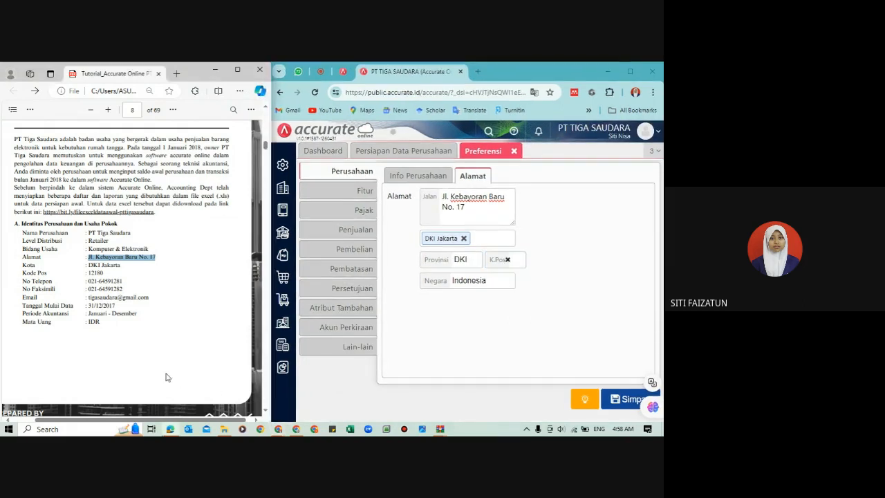
scroll(166, 377, "down", 5)
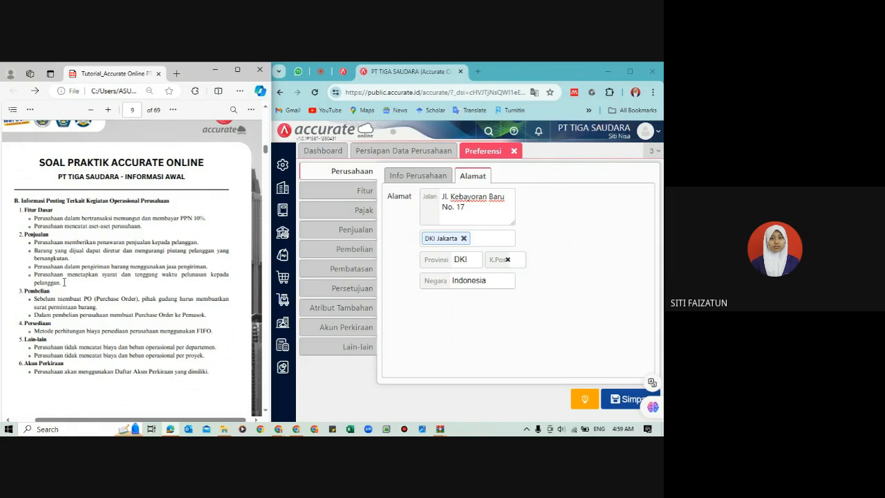
Step: Review the Fitur settings for Perusahaan, Penjualan, Pembelian and Persediaan
left_click(353, 199)
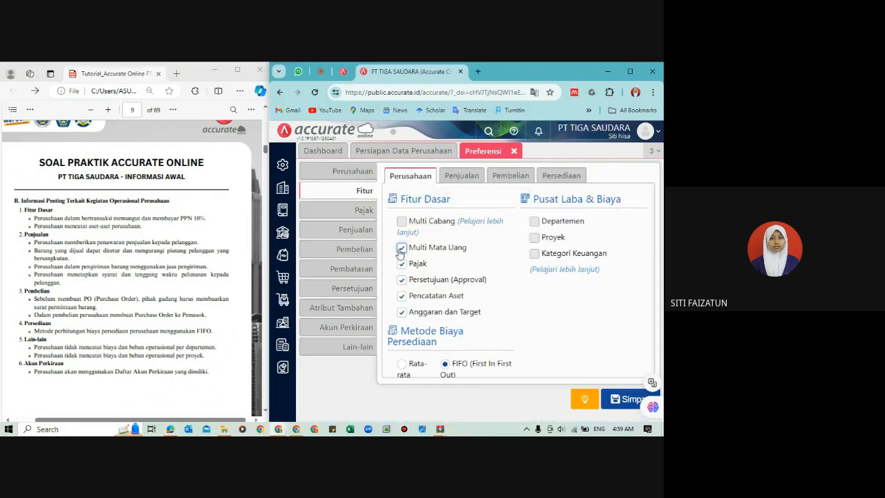
left_click(461, 176)
left_click(507, 174)
left_click(559, 176)
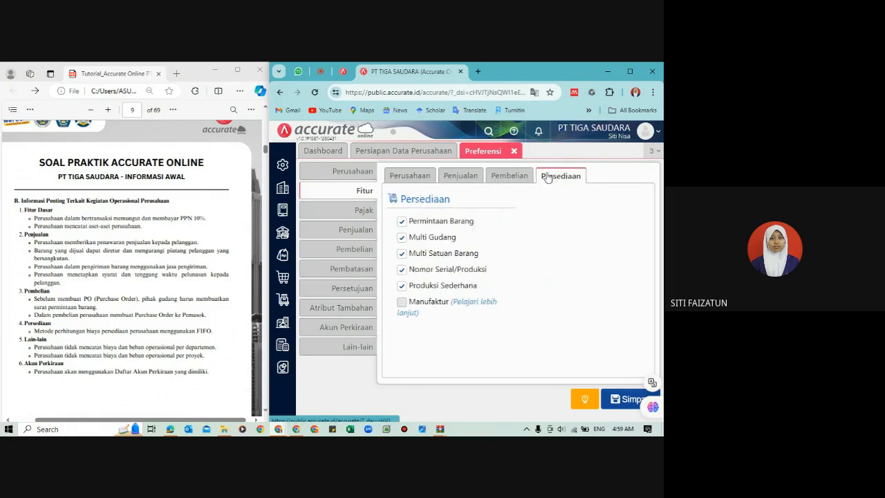
Step: Disable the Anggaran dan Target, Persetujuan (Approval) and Multi Mata Uang features in the company's Fitur Dasar
left_click(428, 178)
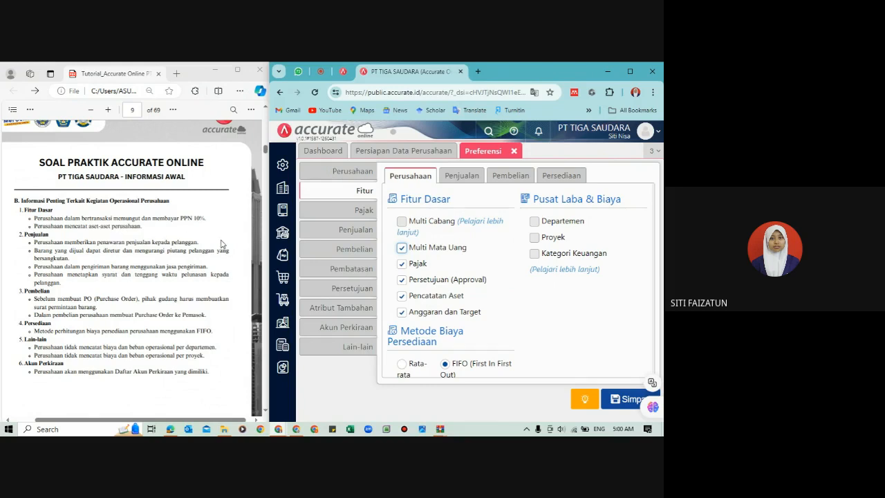
left_click(402, 312)
left_click(403, 280)
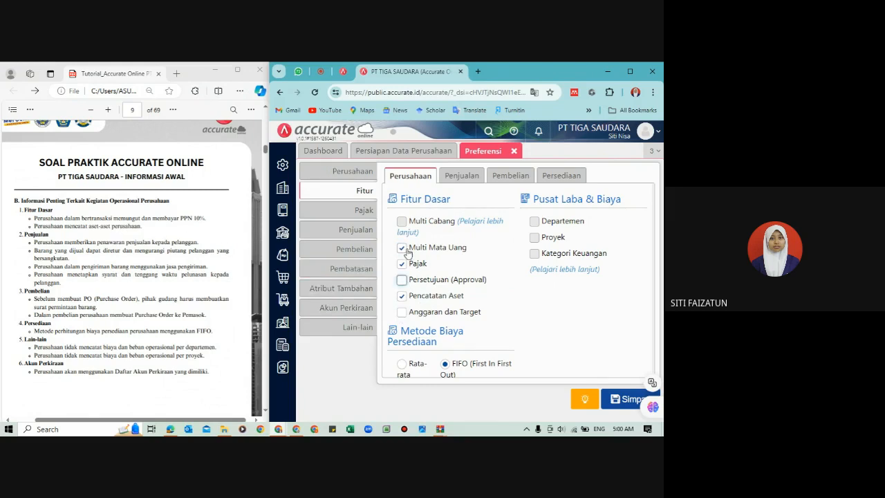
left_click(404, 248)
Step: Disable Konsinyasi Barang, Tenaga Penjual (Salesman) and Penyesuaian Harga/Diskon in the Penjualan features
left_click(459, 178)
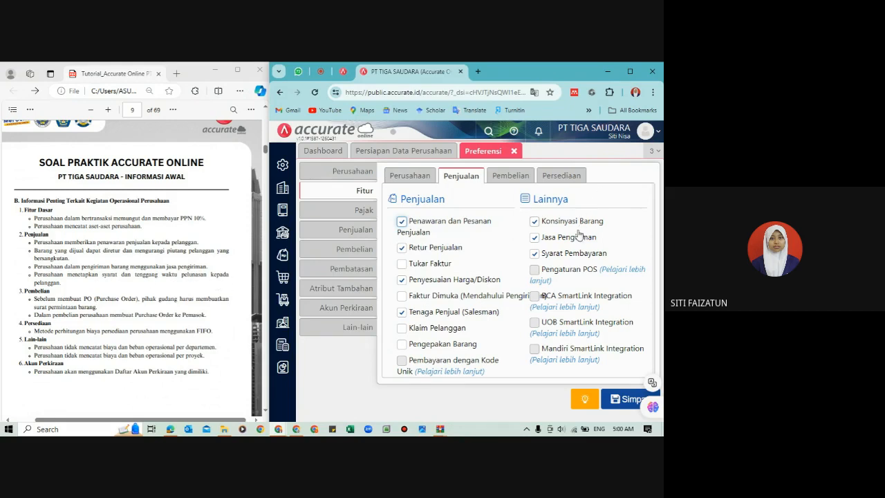
left_click(534, 221)
left_click(534, 220)
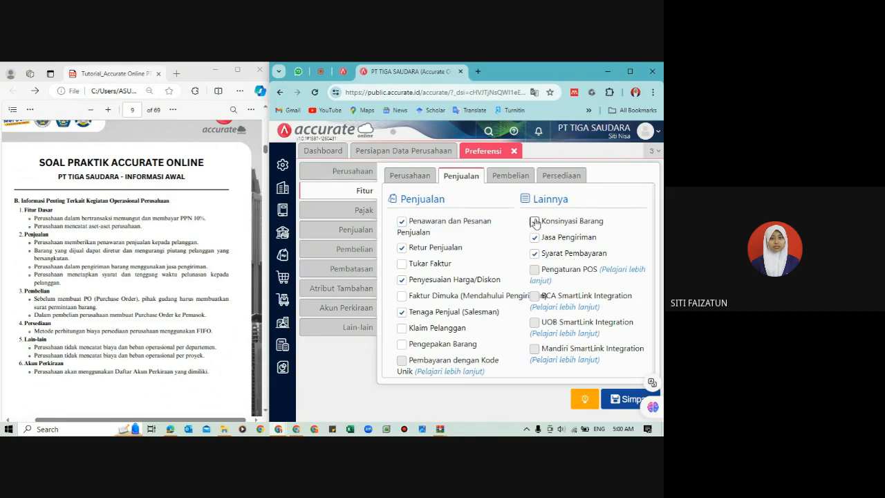
left_click(402, 315)
left_click(403, 280)
Step: Compare the Pembelian features with the PDF requirements and disable Biaya Pembelian oleh Pemasok lain
left_click(511, 177)
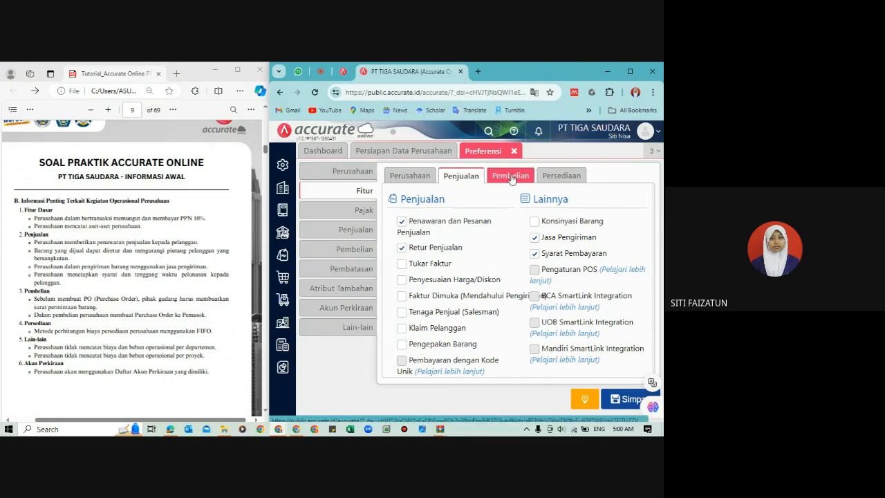
left_click(54, 330)
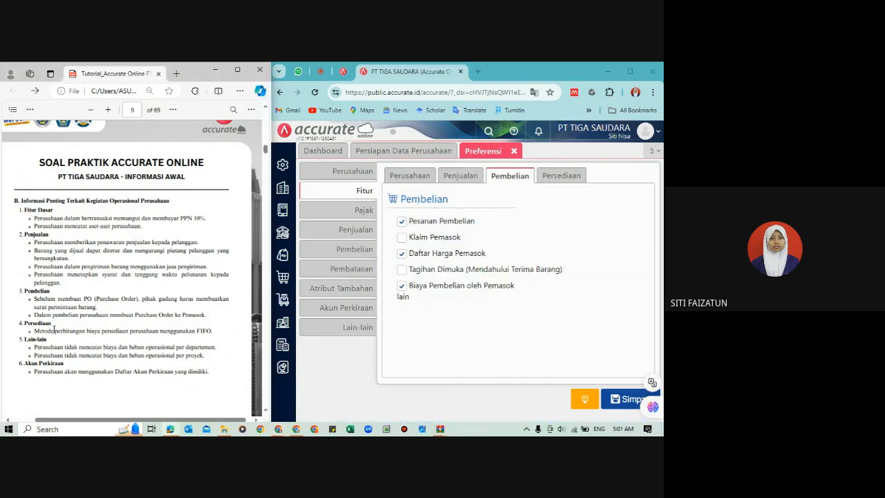
scroll(54, 330, "down", 1)
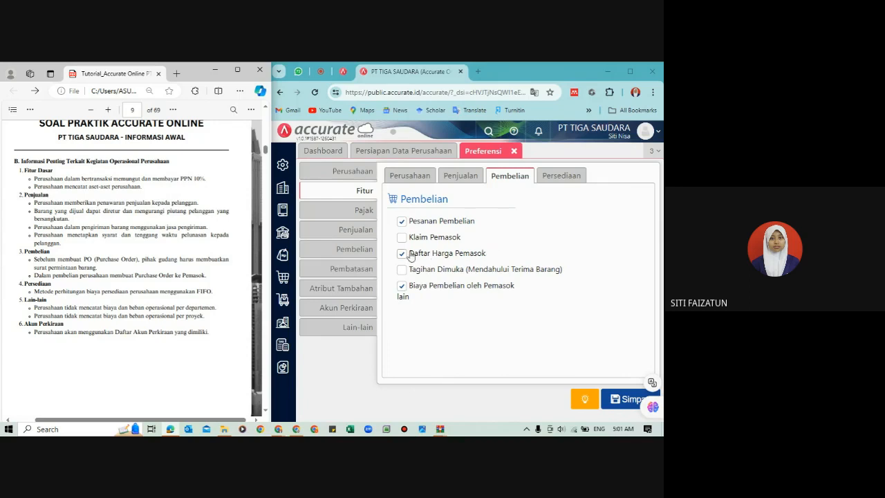
left_click(402, 286)
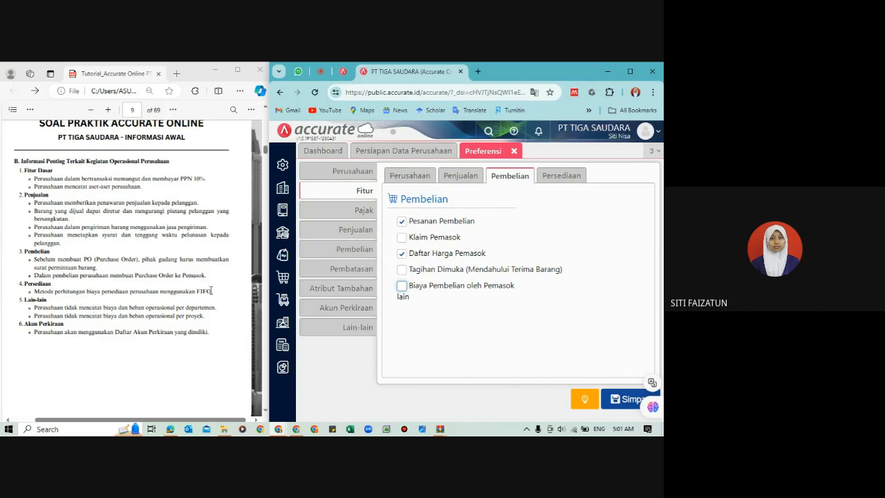
Step: Disable Multi Gudang, Multi Satuan Barang, Nomor Serial/Produksi and Produksi Sederhana in the Persediaan features
left_click(417, 176)
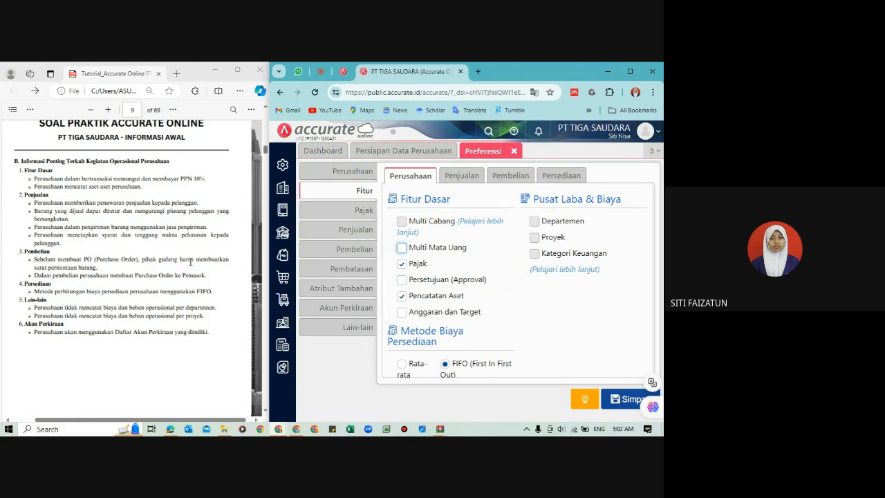
left_click(570, 176)
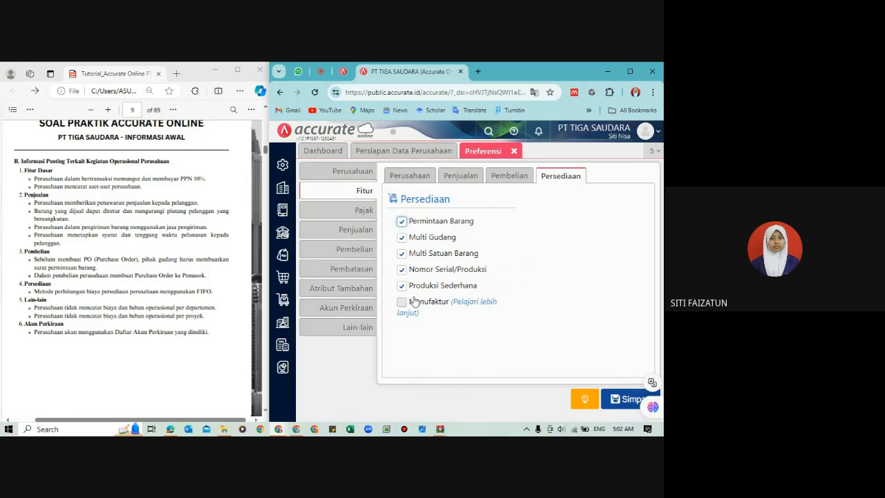
left_click(401, 238)
left_click(402, 255)
left_click(401, 269)
left_click(402, 286)
left_click(433, 359)
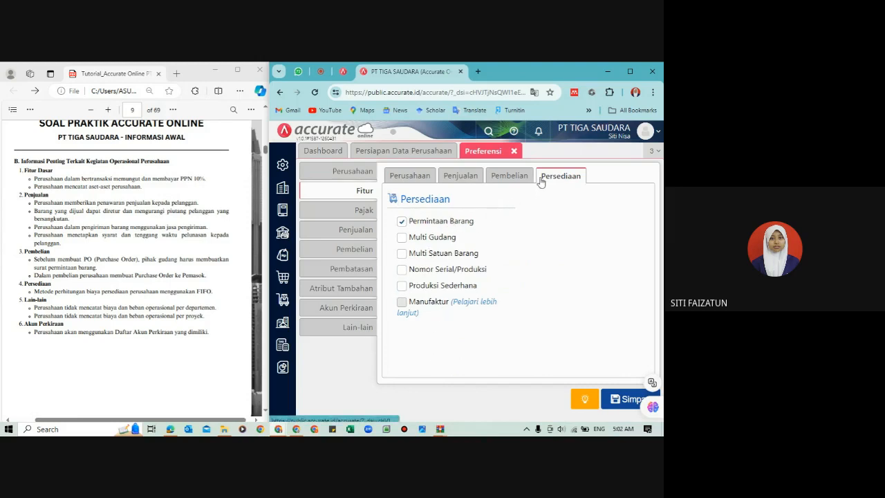
Step: Recheck the Pembelian, Penjualan and Perusahaan features and save the preferences
left_click(501, 180)
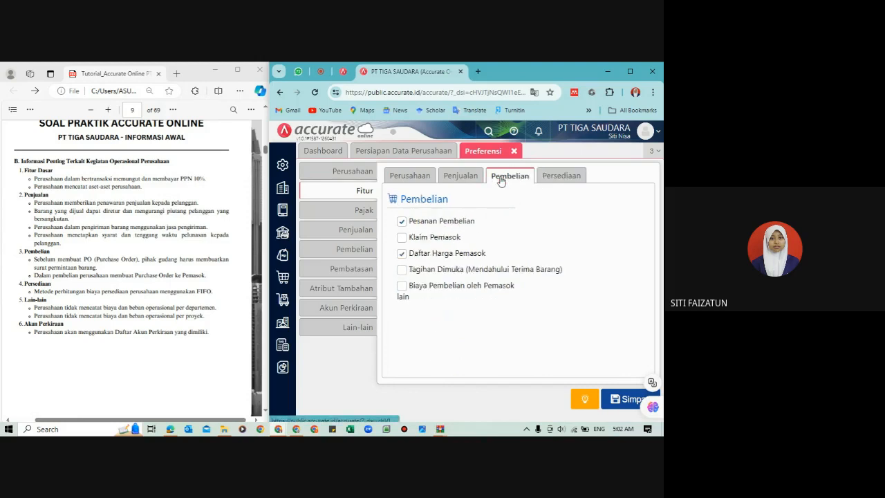
left_click(460, 175)
left_click(410, 175)
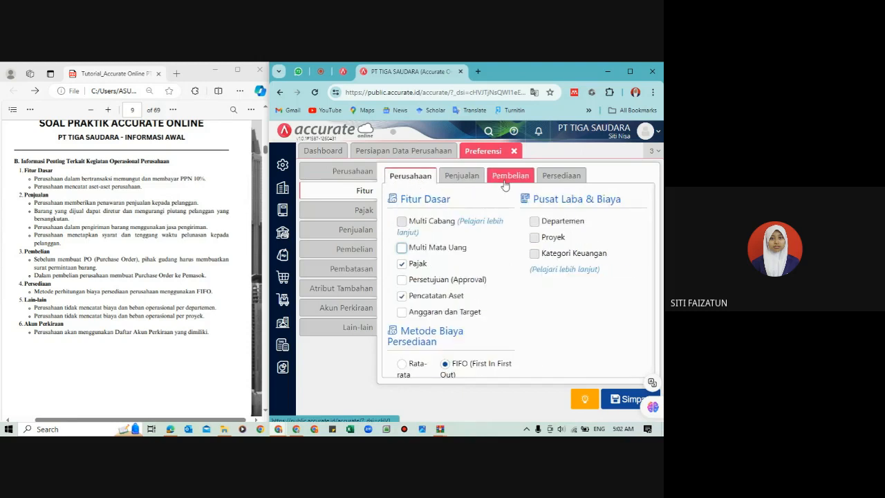
left_click(621, 407)
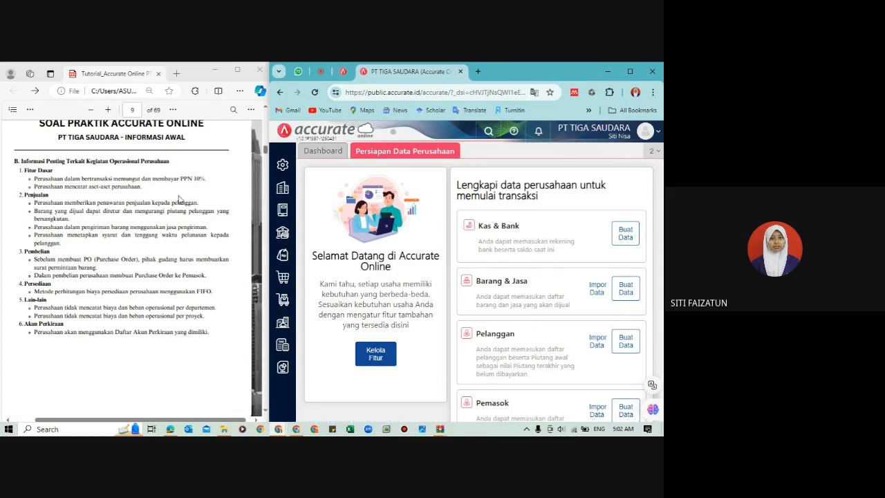
Step: Find the Informasi Saldo Awal section with the Neraca (Induk Skontro) in the tutorial PDF
left_click(182, 287)
scroll(182, 287, "down", 2)
scroll(182, 287, "down", 4)
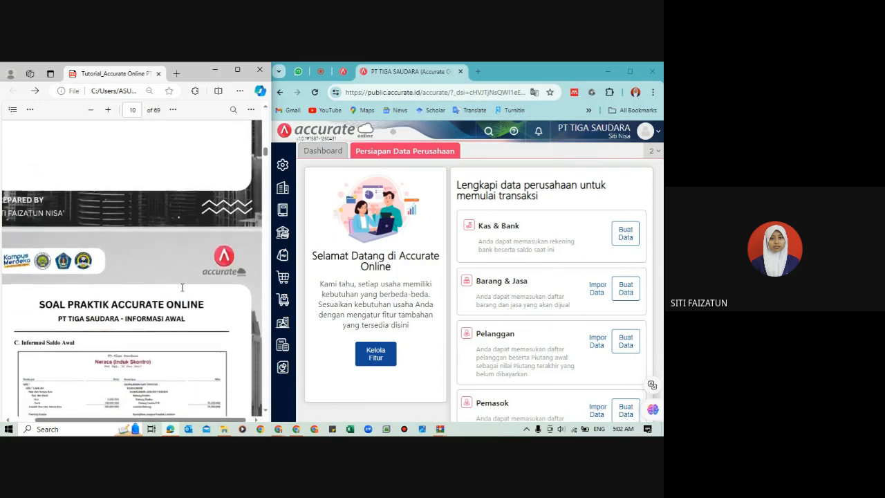
scroll(182, 287, "down", 3)
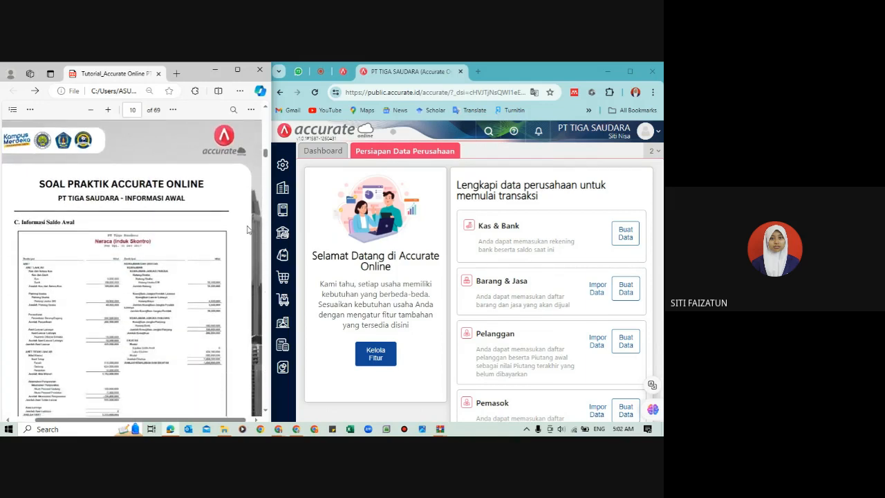
Step: Open the Akun Perkiraan list in the maximized Accurate window and start an import from Excel
left_click(630, 71)
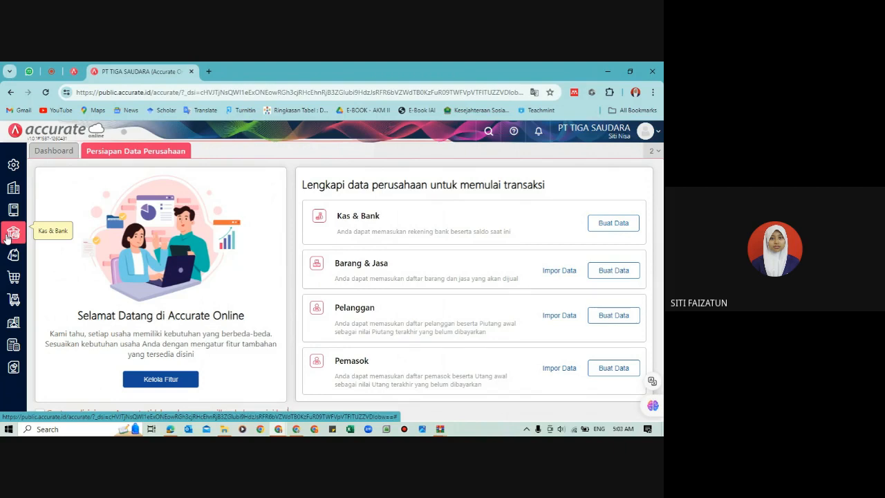
left_click(13, 210)
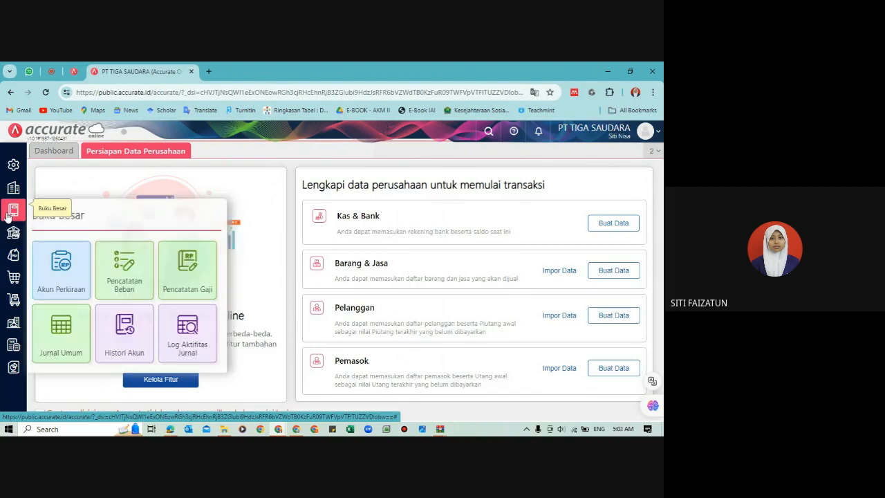
left_click(66, 274)
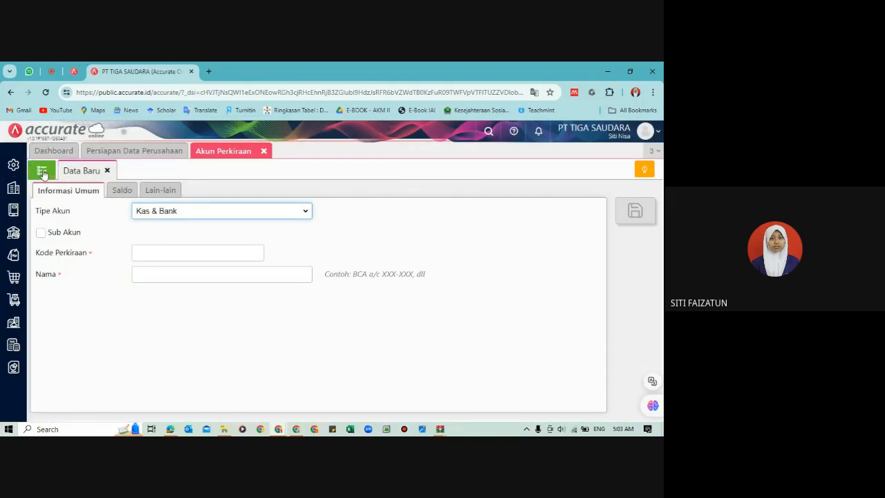
left_click(48, 173)
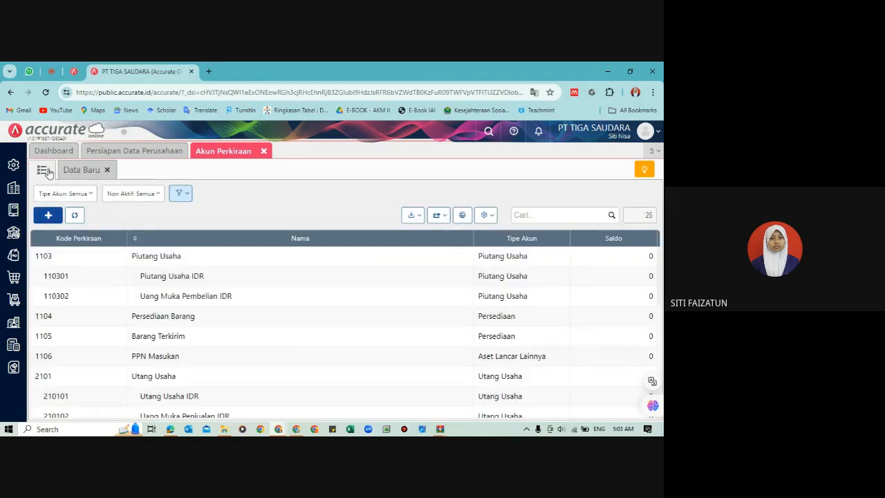
left_click(415, 220)
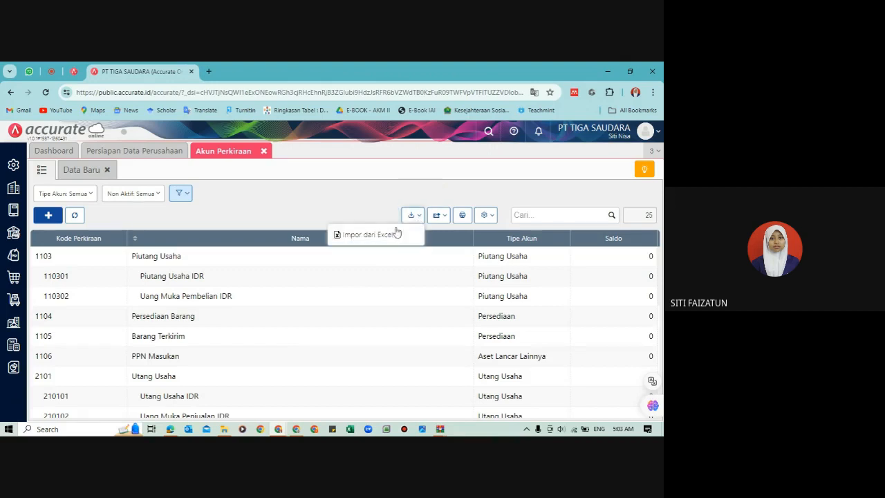
left_click(373, 235)
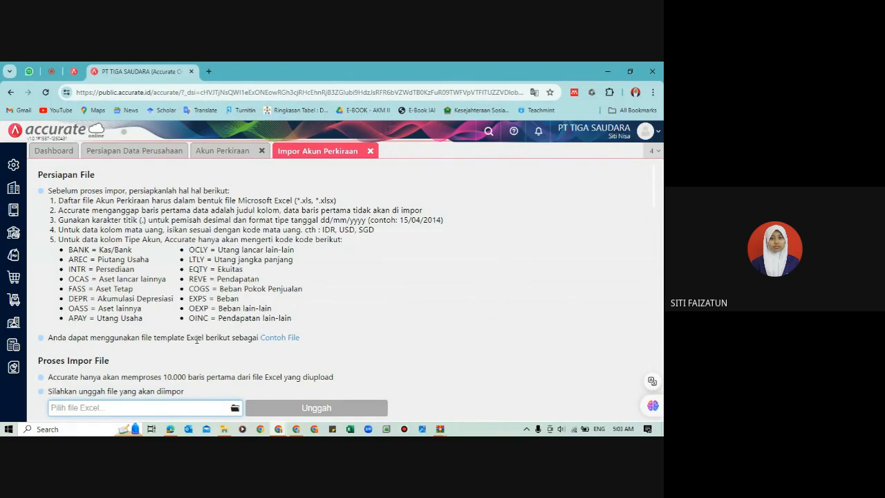
Step: Download the account import sample file, open account-import-id.xlsx in Excel and discard the recovered documents
left_click(273, 340)
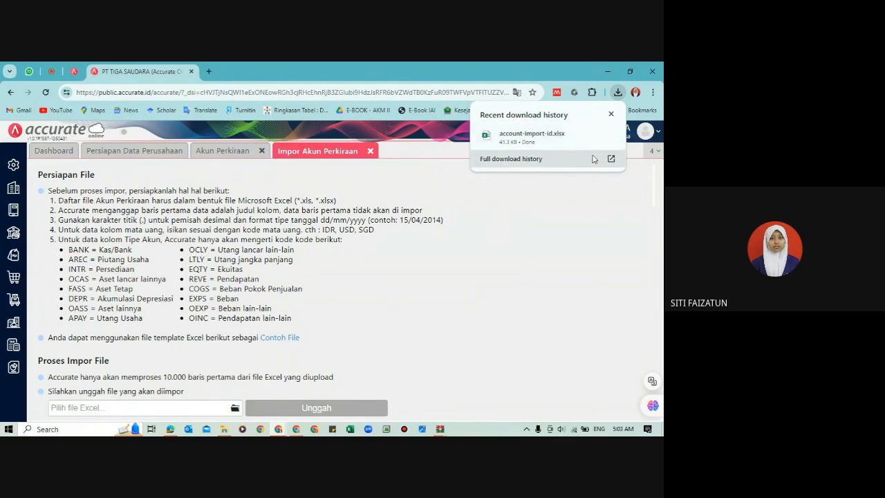
left_click(610, 137)
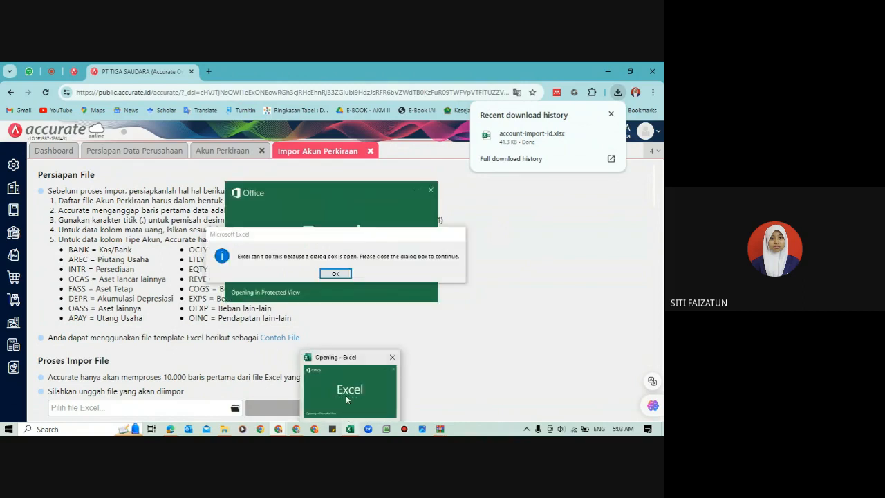
left_click(334, 274)
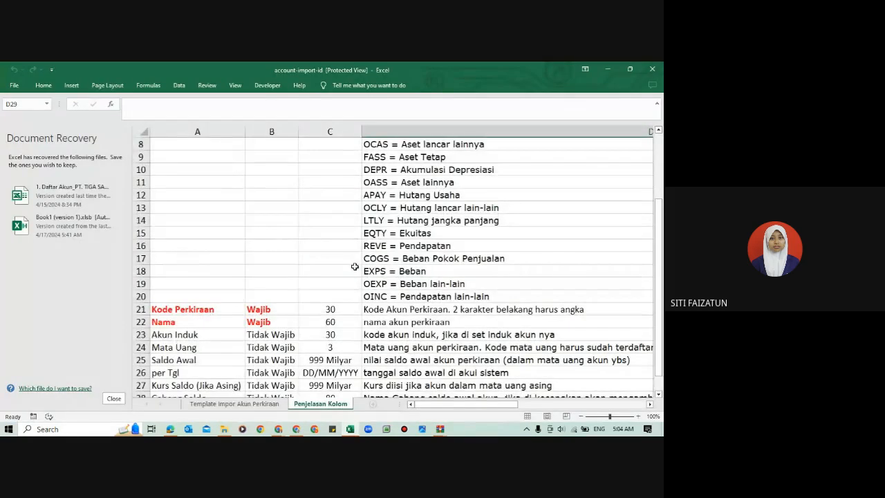
left_click(114, 399)
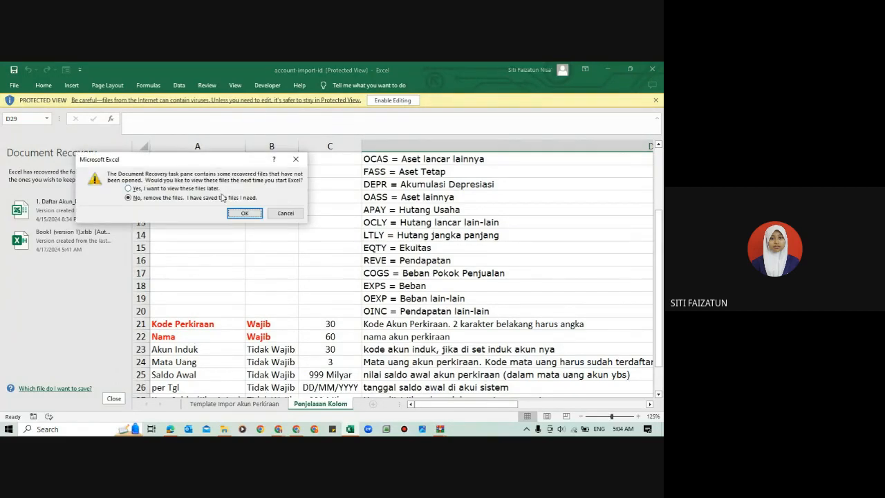
left_click(253, 216)
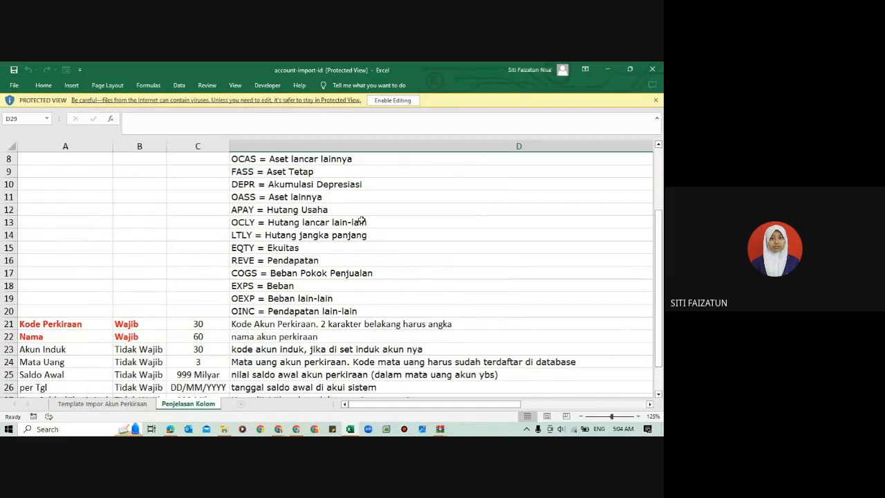
Step: Examine the column explanations and sample rows on both sheets of the account import template, and close the workbook
left_click(478, 223)
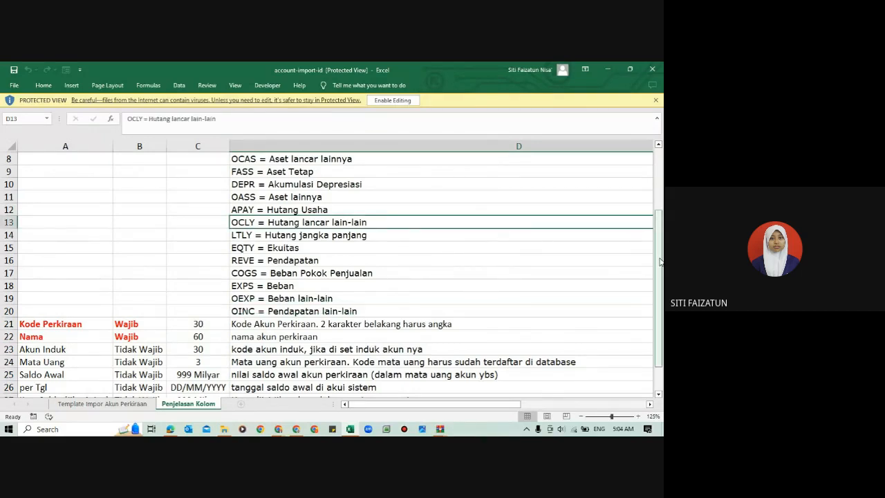
left_click_drag(662, 243, 652, 188)
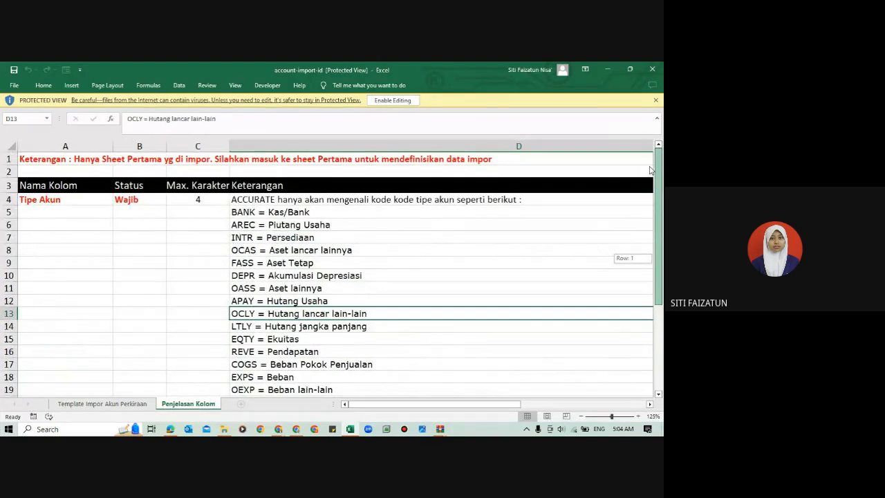
left_click_drag(651, 187, 658, 316)
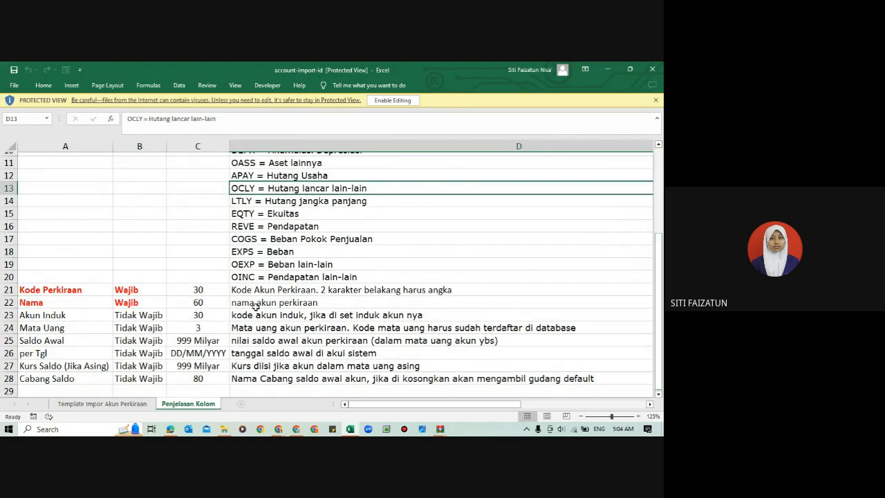
left_click(137, 404)
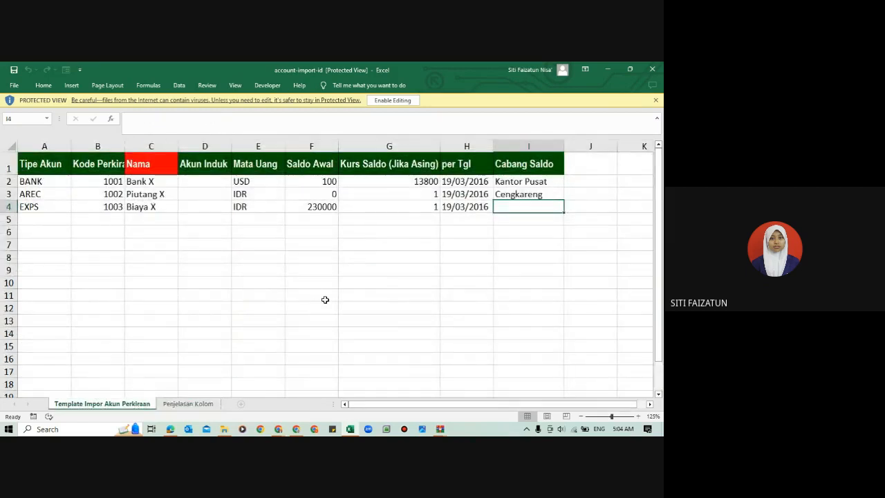
left_click(325, 300)
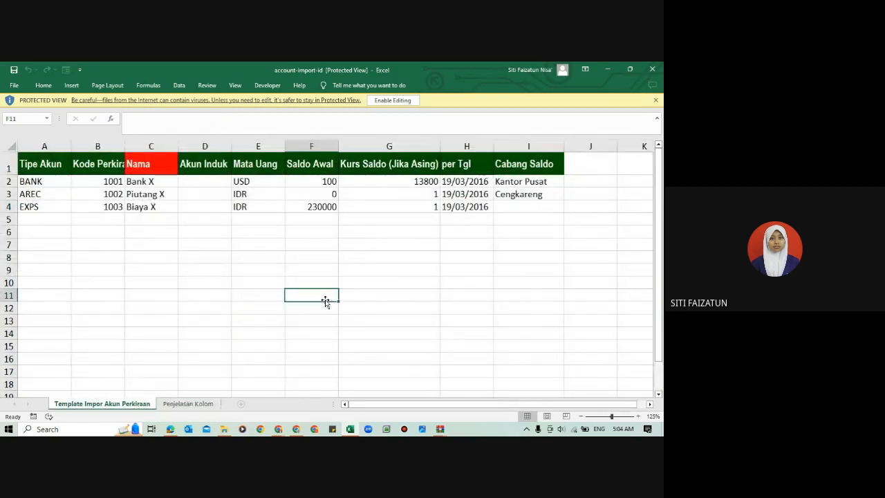
left_click(151, 344)
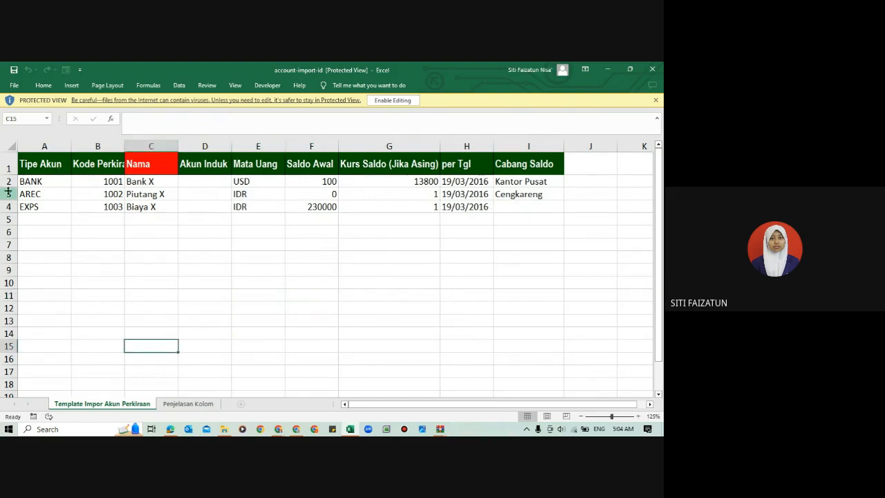
left_click(174, 407)
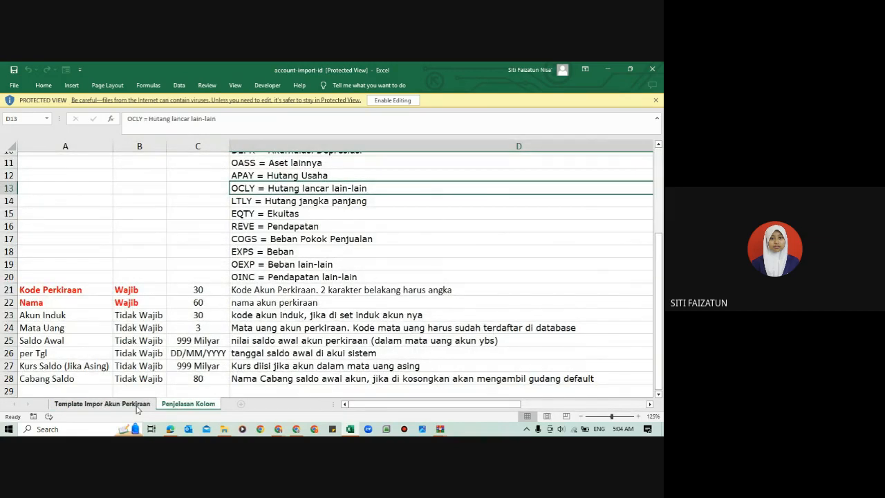
left_click(103, 404)
left_click_drag(660, 212, 660, 159)
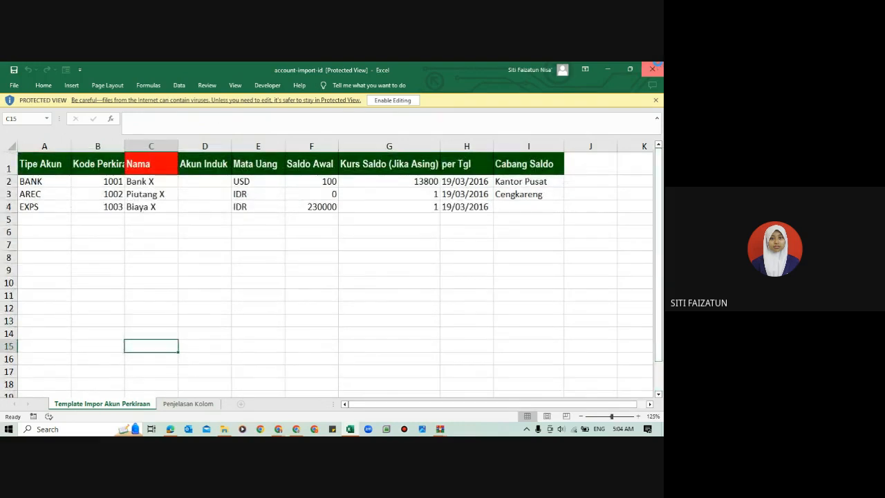
left_click(652, 69)
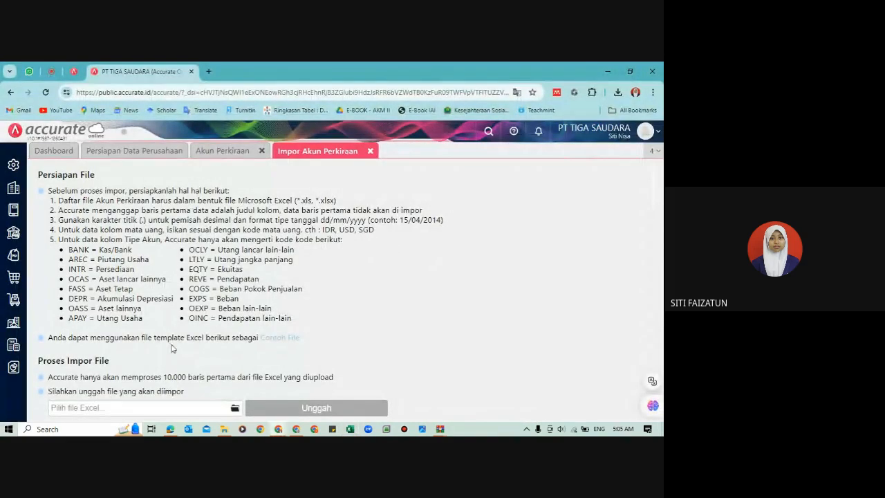
Step: Locate the download link for the initial Excel data in the tutorial PDF and return to the account import page
mouse_move(170, 429)
left_click(171, 391)
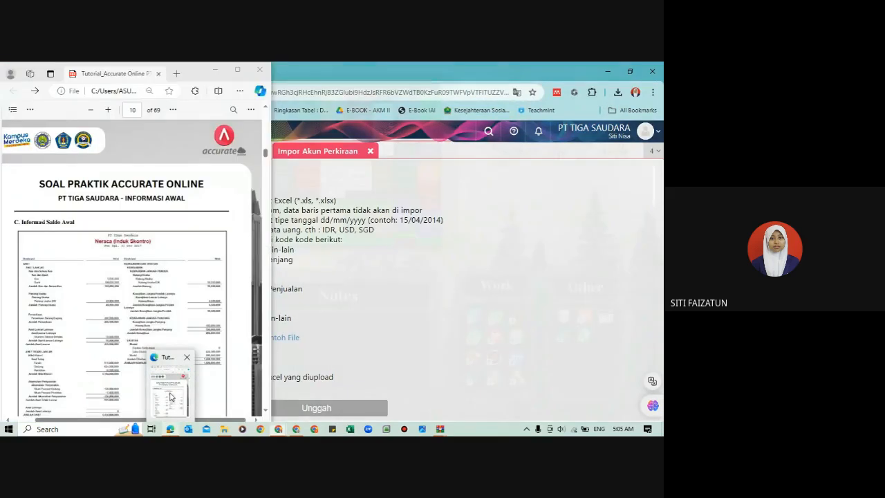
scroll(178, 228, "up", 5)
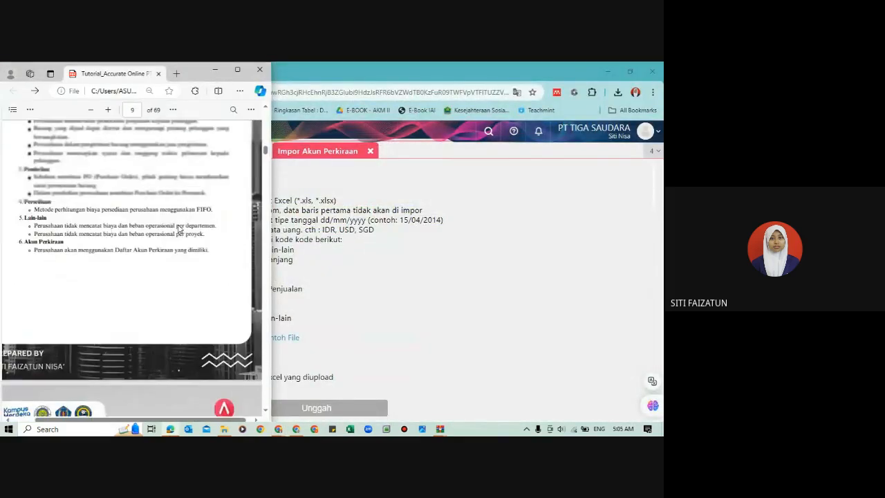
scroll(179, 228, "up", 5)
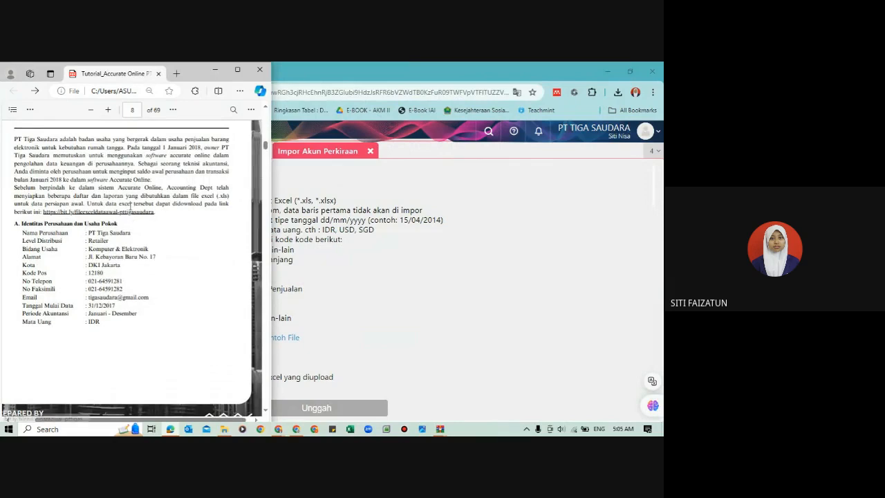
left_click(455, 299)
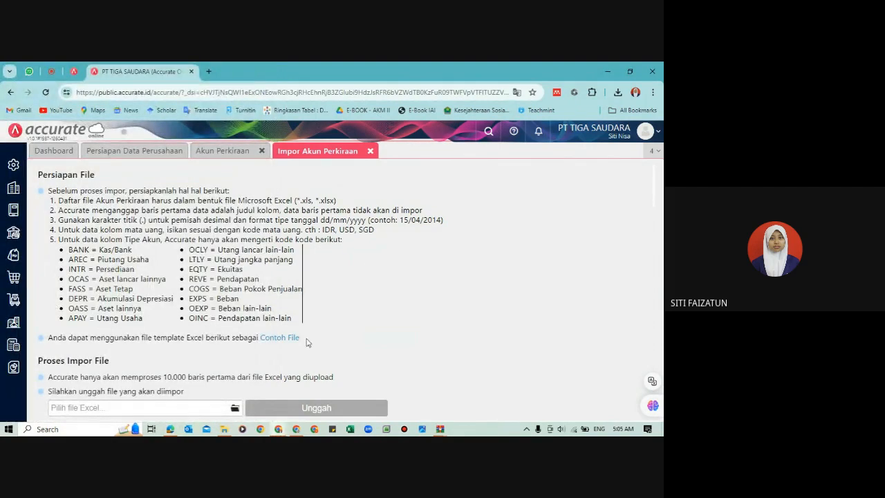
Step: Upload 1. Daftar Akun_PT. TIGA SAUDARA from Documents to the account import and accept the proposed column mapping
left_click(234, 409)
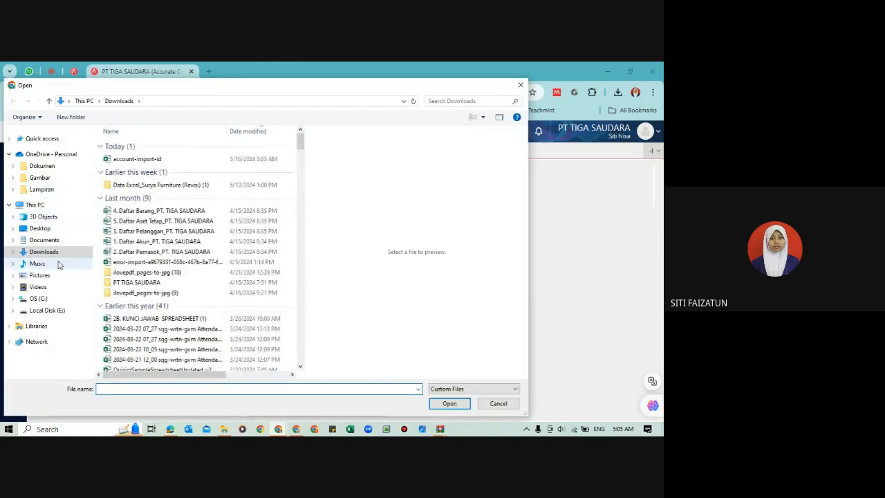
left_click(44, 240)
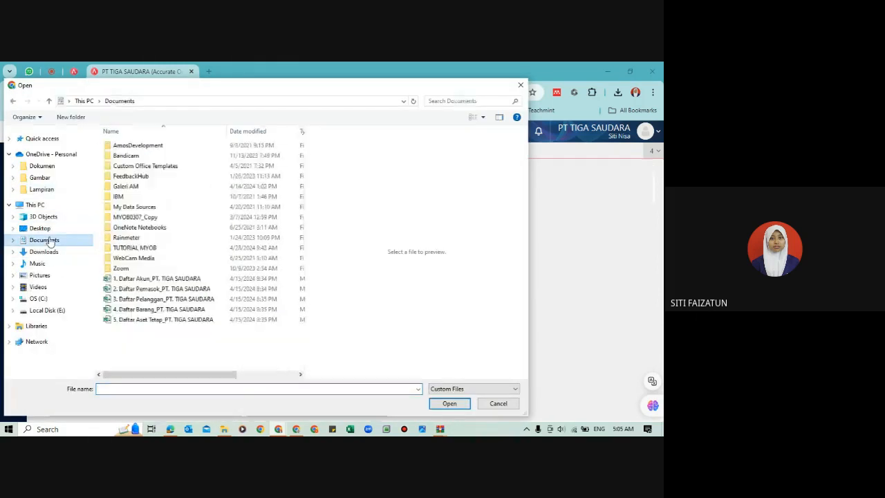
left_click(159, 280)
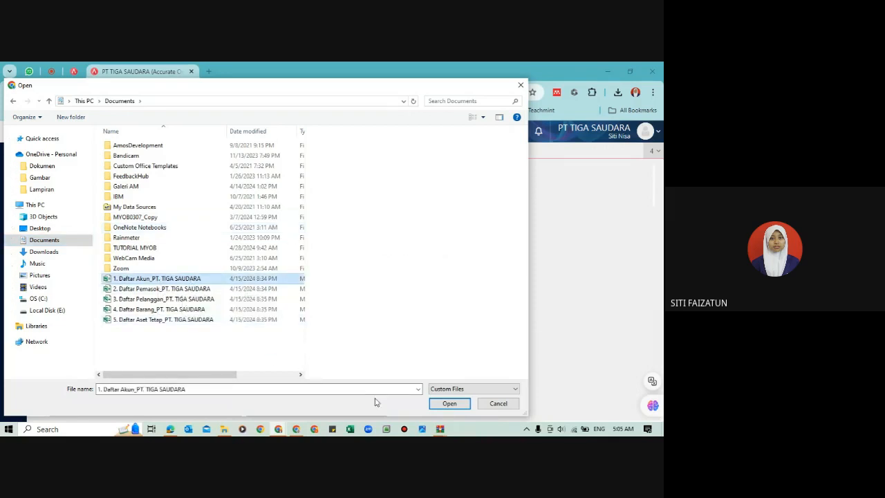
left_click(450, 404)
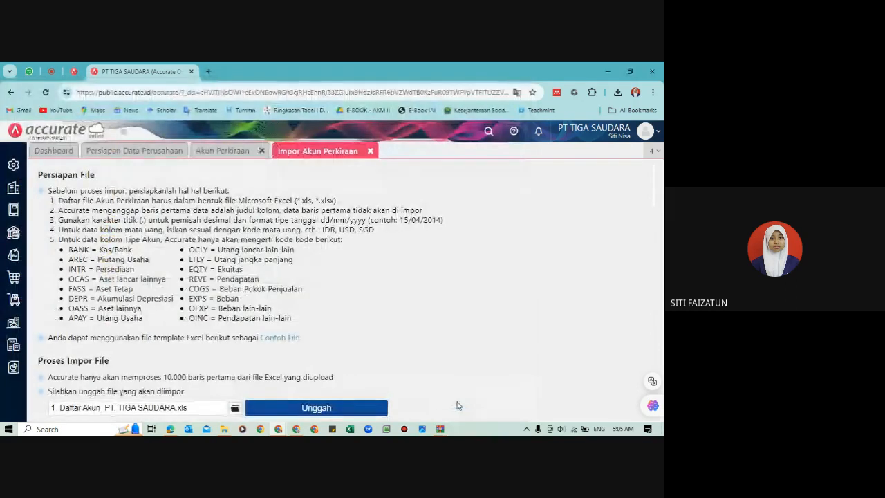
left_click(327, 409)
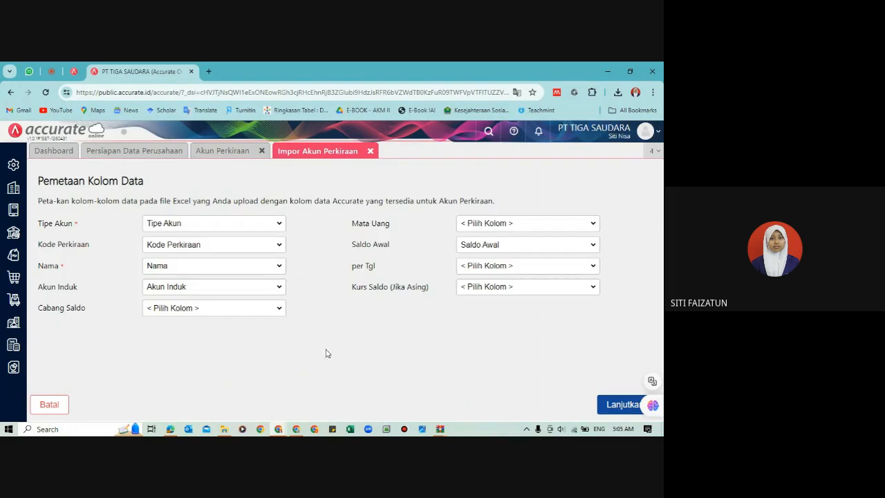
left_click(623, 405)
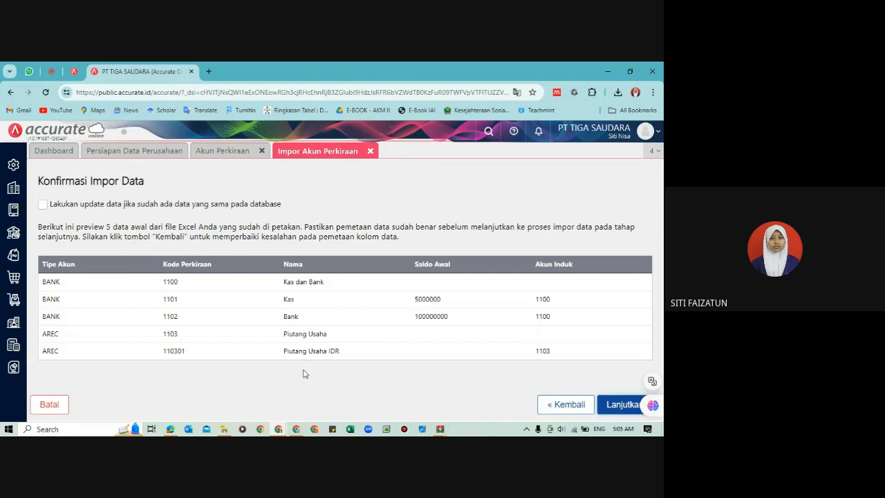
Step: Enable updating of matching existing data for the account import, and compare the import preview with the current Akun Perkiraan list
left_click(42, 205)
left_click(220, 153)
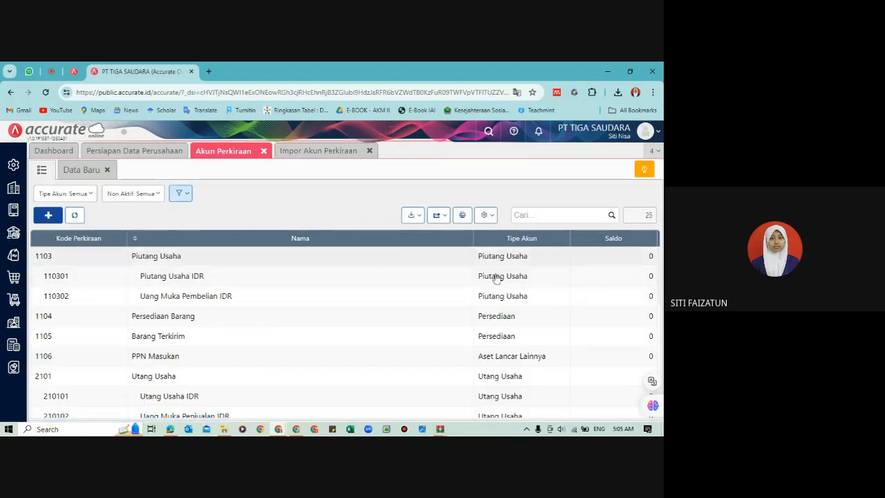
left_click(306, 151)
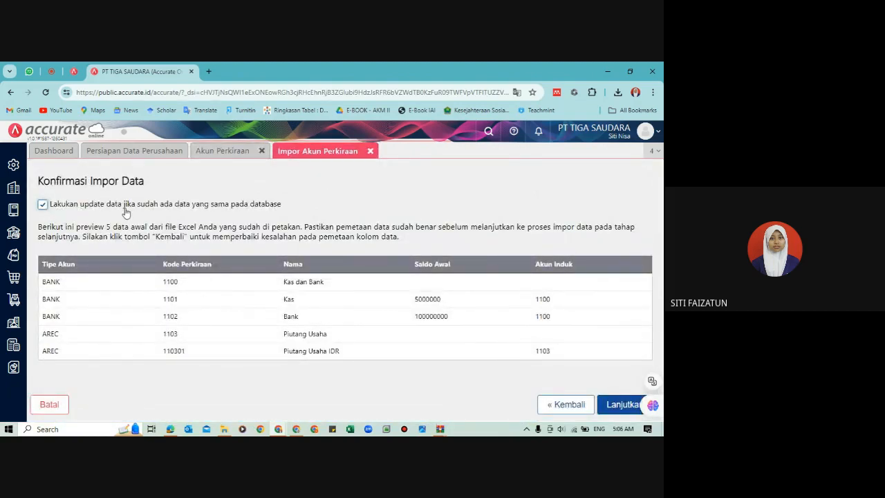
left_click(230, 152)
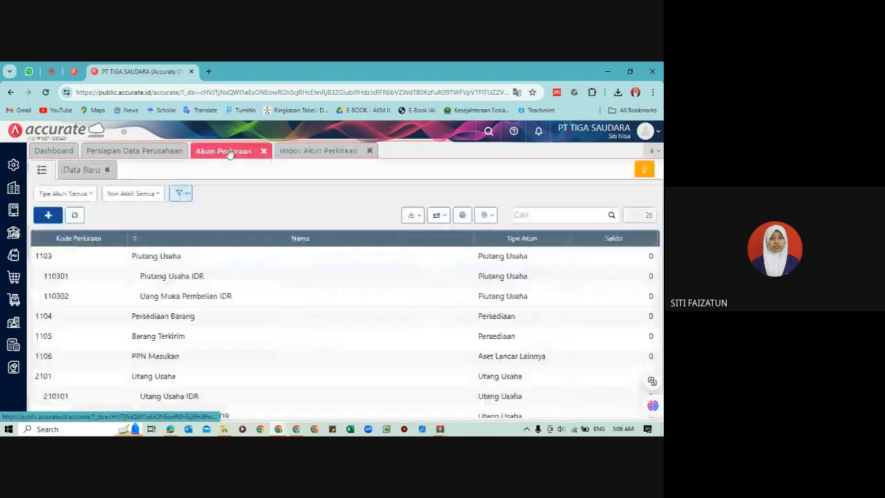
left_click(318, 152)
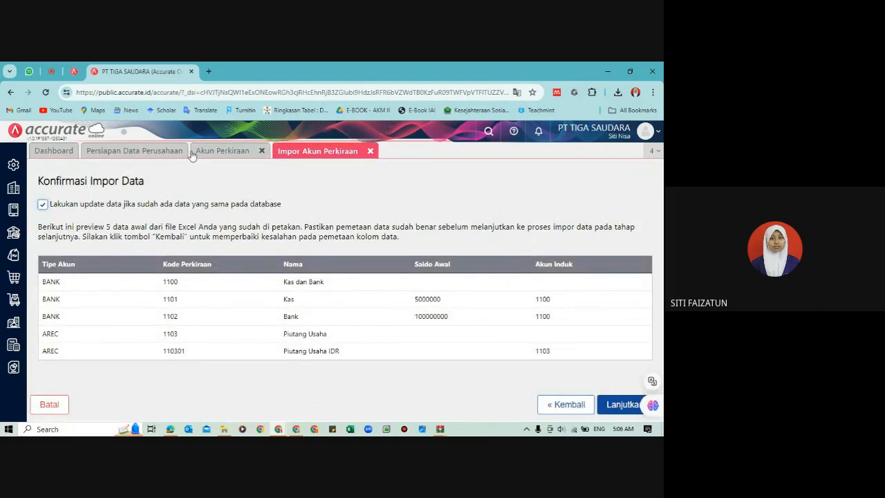
left_click(214, 156)
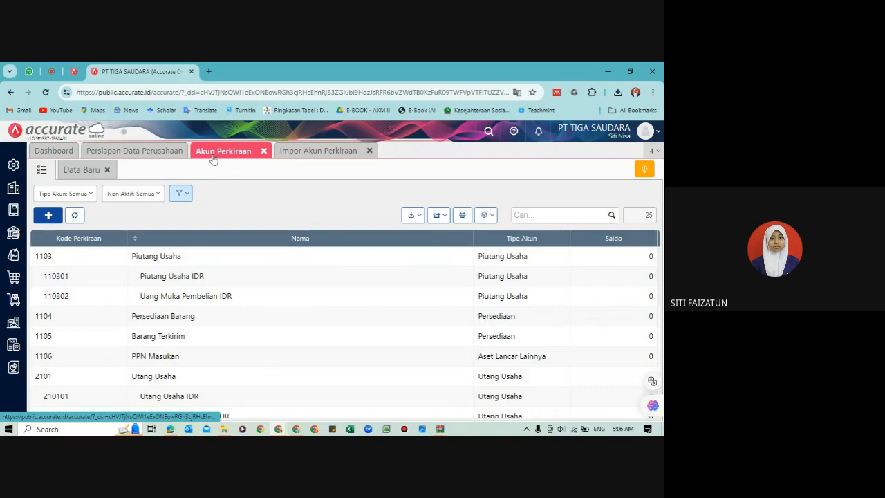
left_click(299, 154)
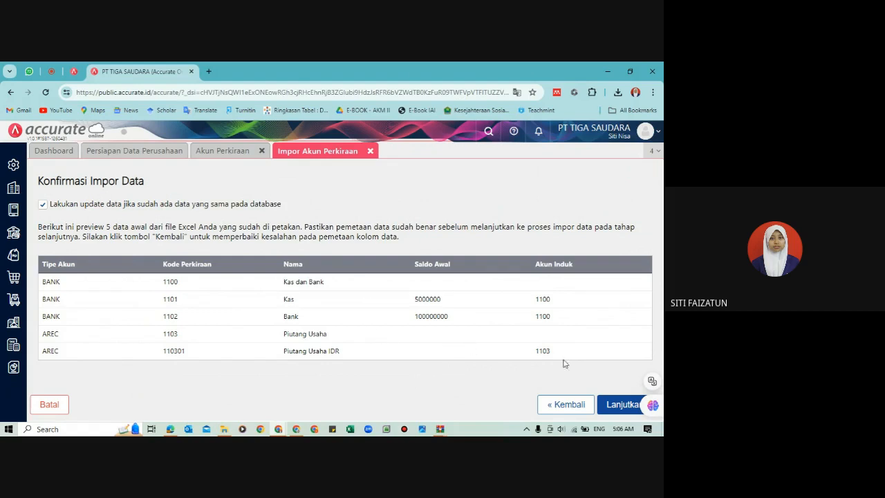
Step: Run the account import, and close its result page and the Akun Perkiraan list
left_click(621, 404)
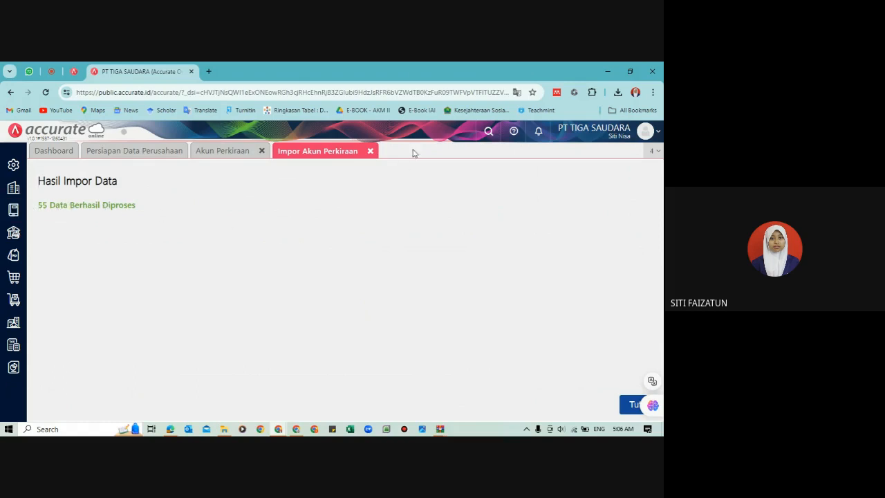
left_click(629, 405)
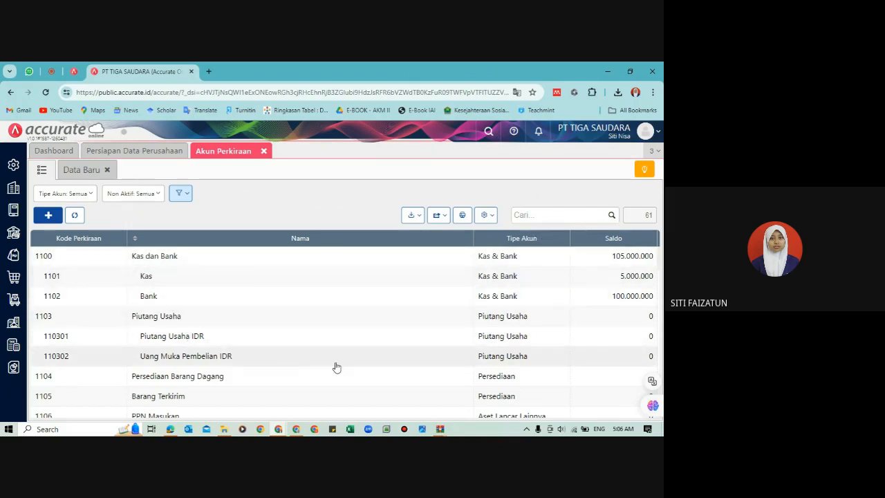
left_click(265, 152)
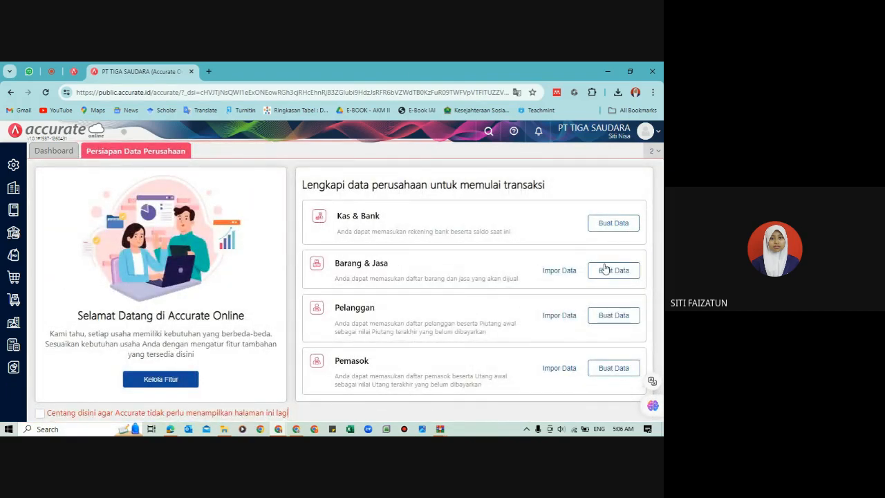
Step: Start the Barang & Jasa import from the company data preparation page and upload 4. Daftar Barang_PT. TIGA SAUDARA
left_click(566, 271)
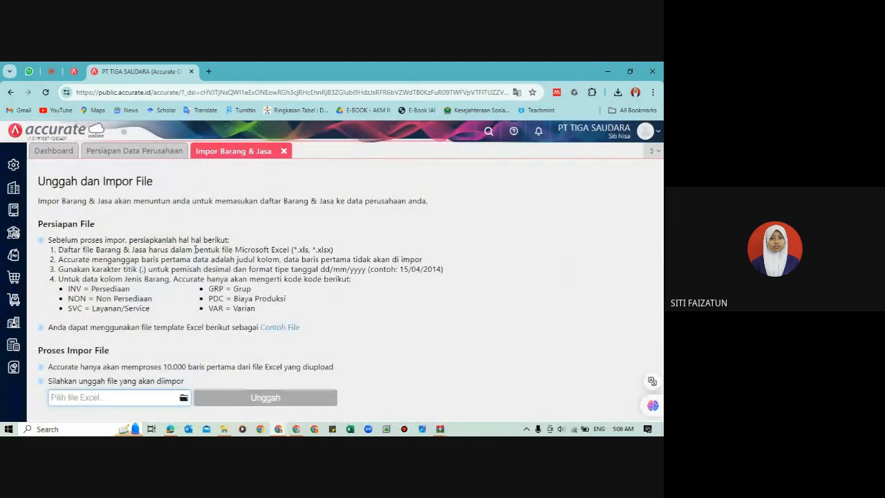
left_click(184, 400)
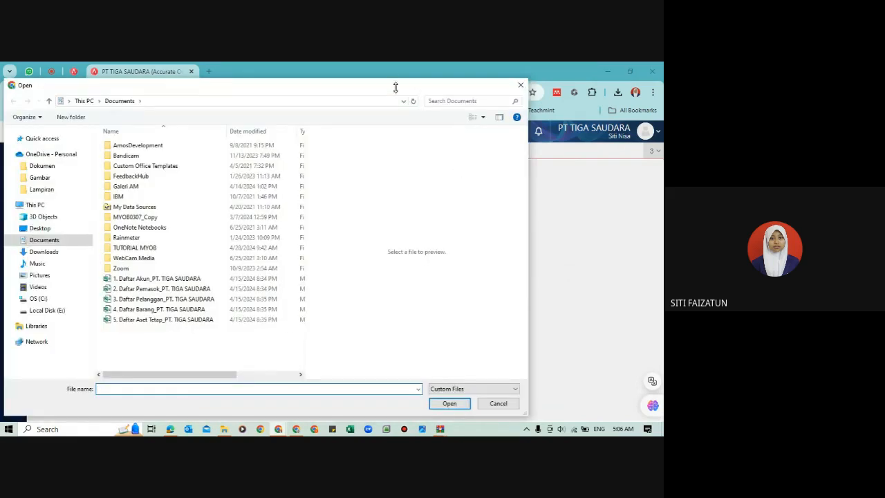
left_click_drag(396, 80, 402, 180)
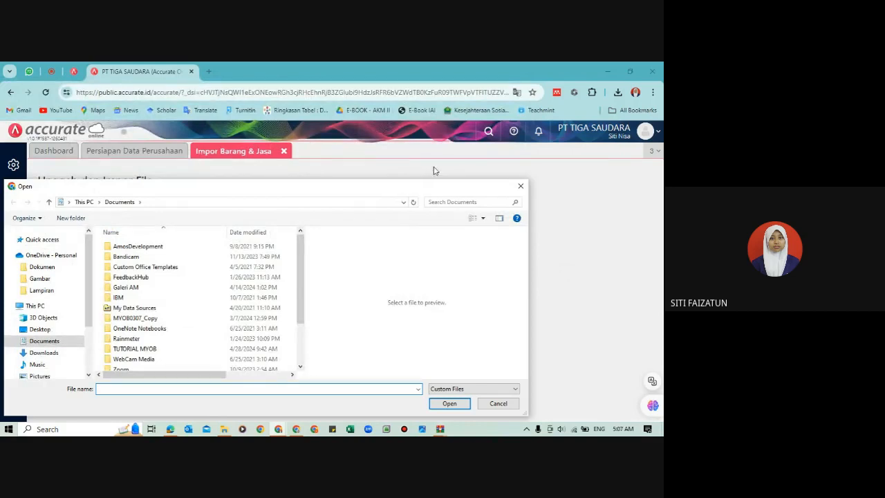
left_click_drag(437, 176, 384, 66)
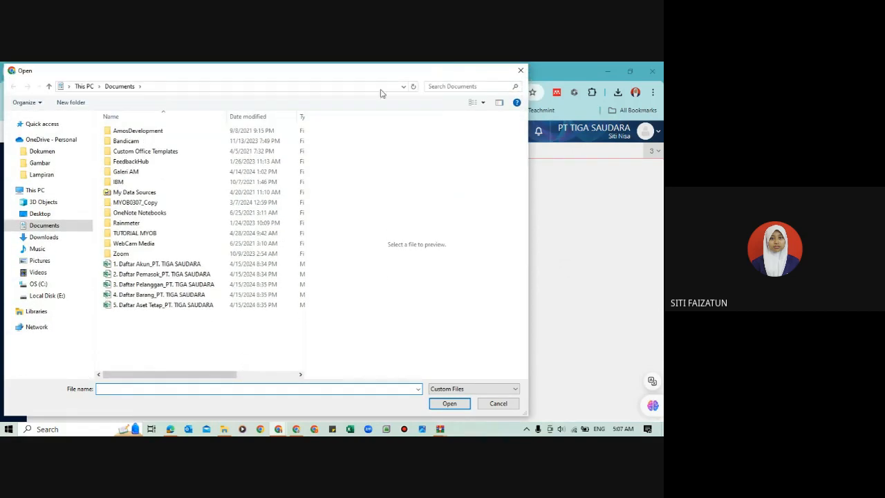
left_click(177, 295)
left_click(450, 404)
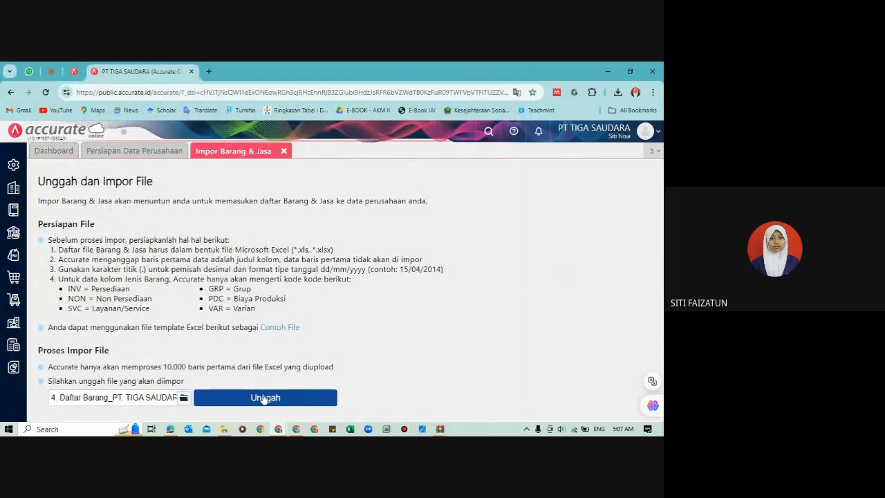
left_click(264, 398)
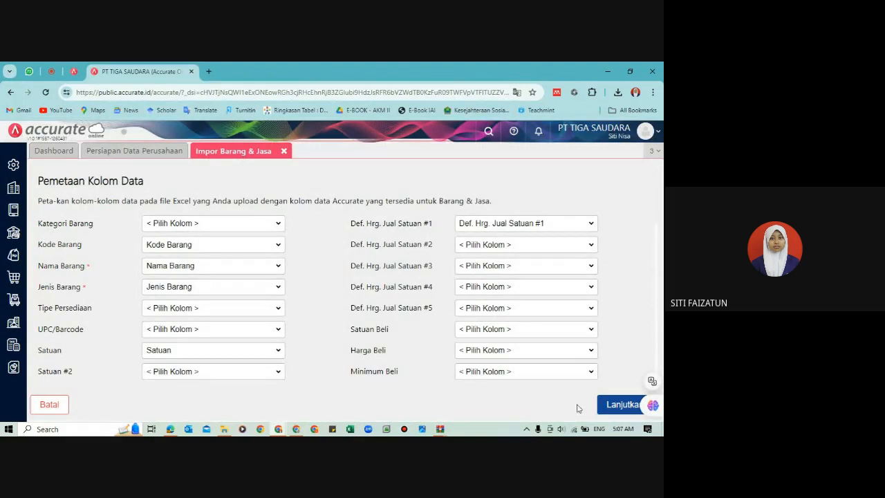
Step: Accept the Barang & Jasa column mapping and run the import with updating of matching existing data and opening balances enabled
left_click(612, 408)
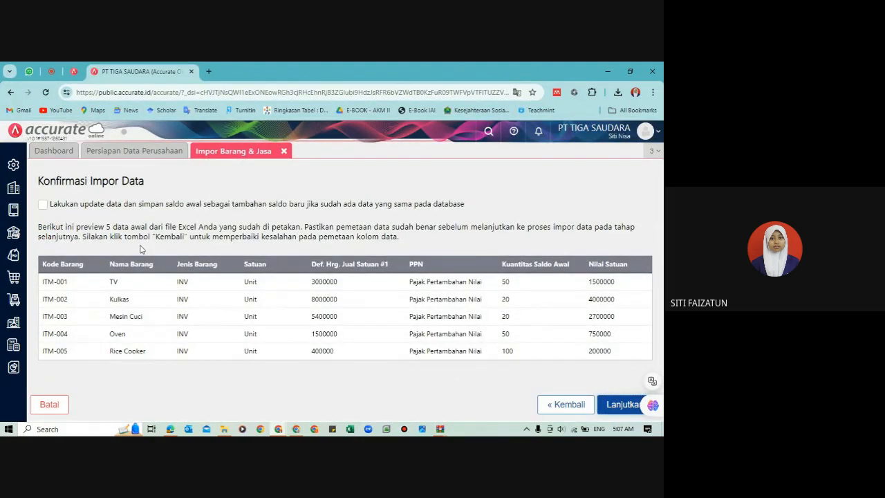
left_click(42, 204)
left_click(610, 405)
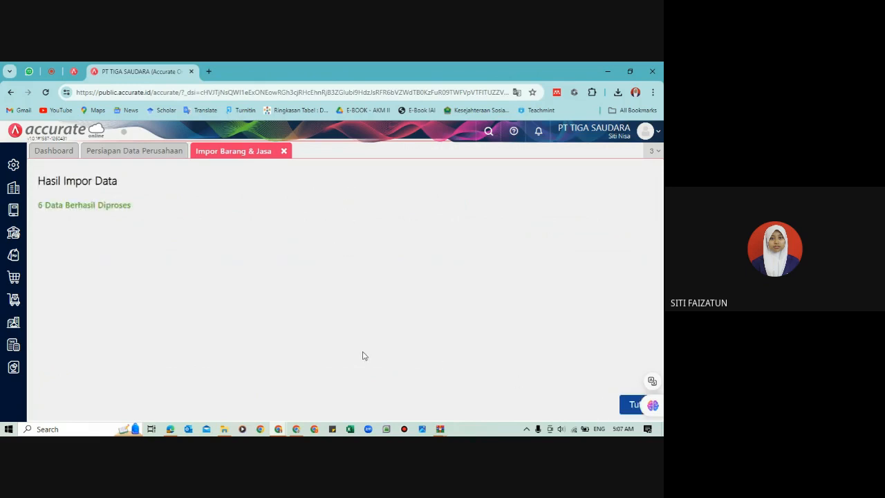
left_click(287, 153)
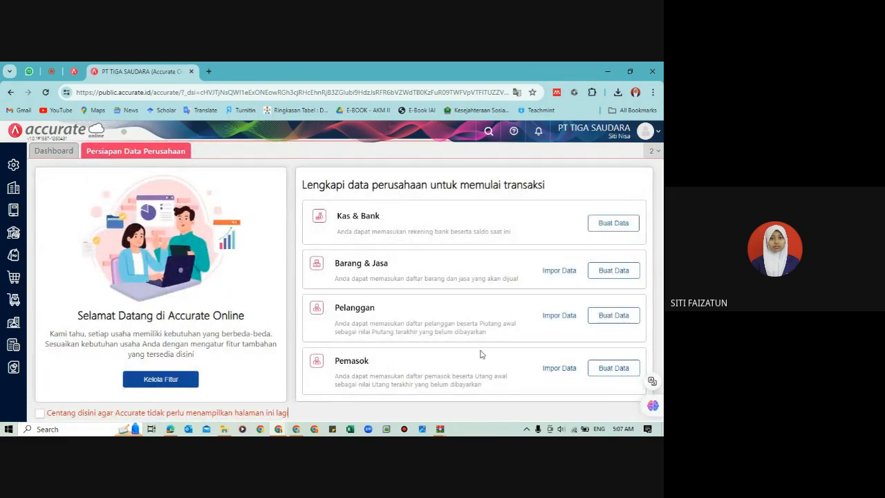
Step: Start the Pelanggan import from the company data preparation page and upload 3. Daftar Pelanggan_PT. TIGA SAUDARA.xls
left_click(559, 315)
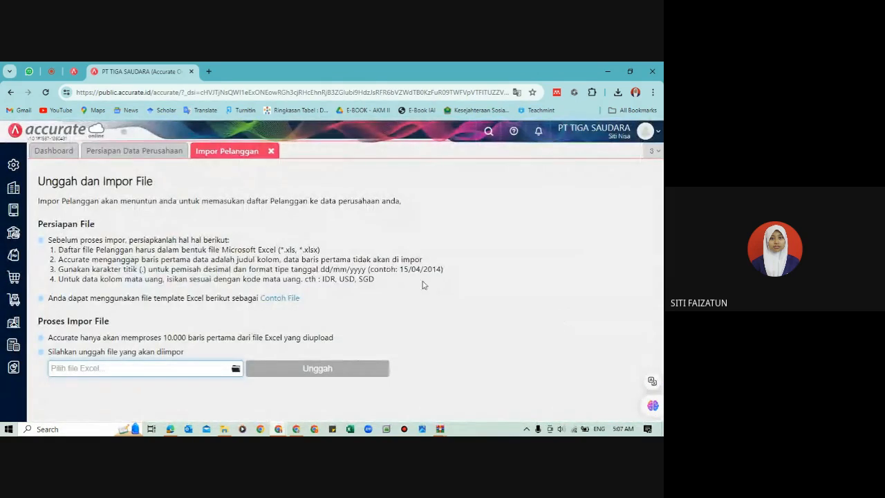
left_click(237, 370)
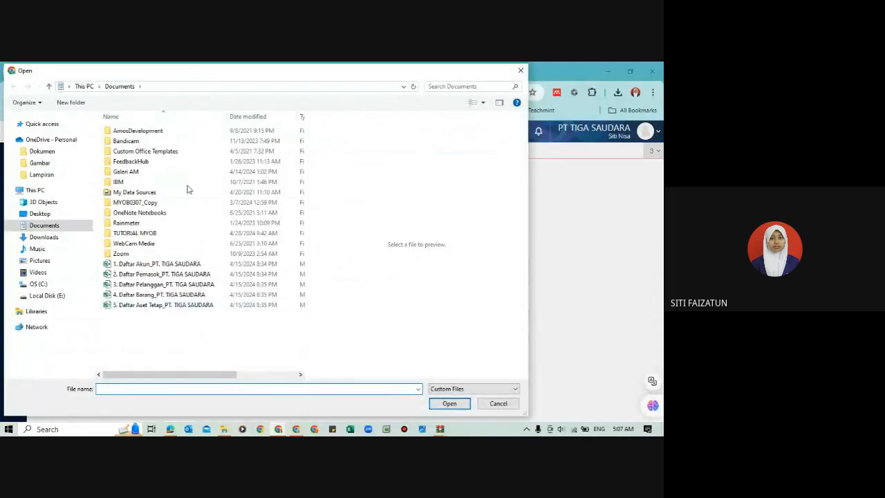
left_click(168, 287)
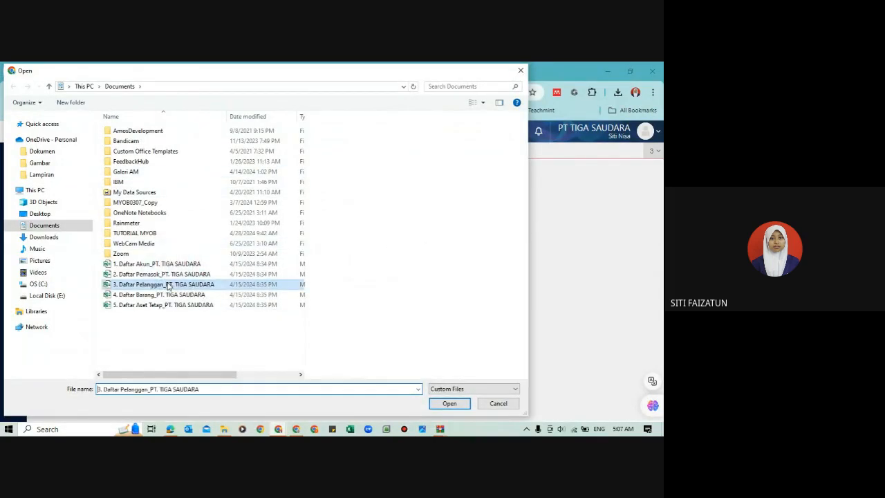
left_click(451, 405)
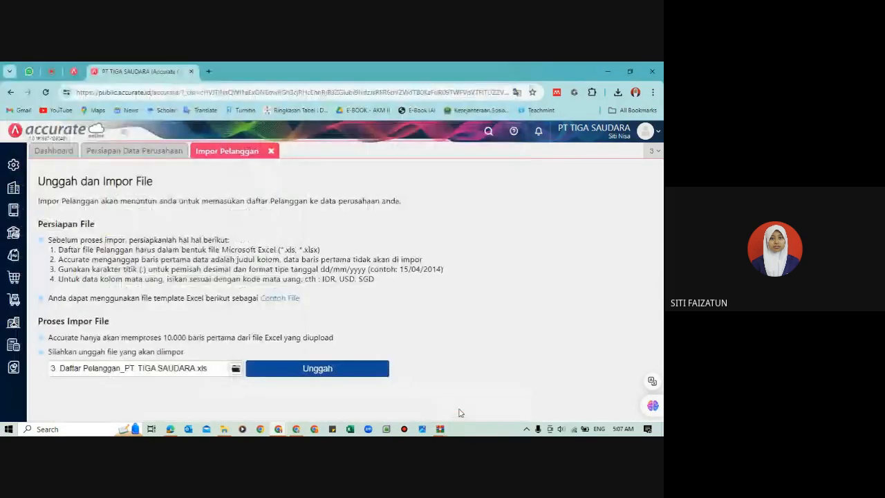
left_click(335, 368)
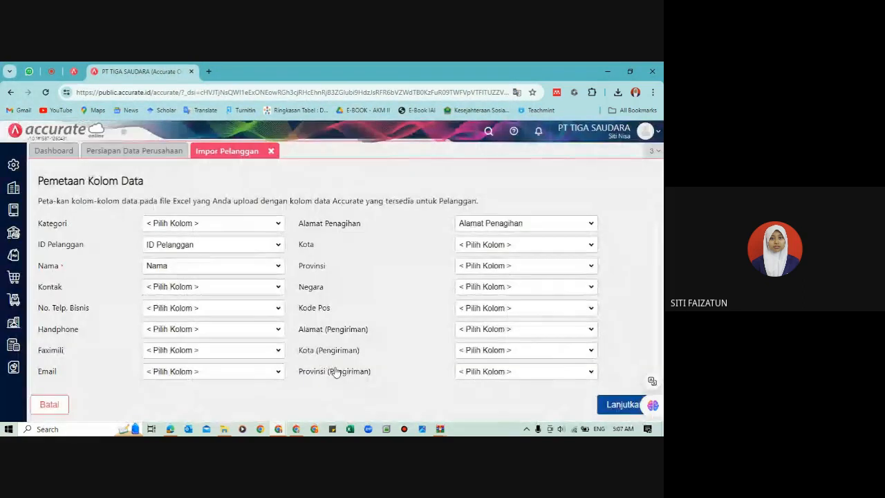
Step: Accept the Pelanggan column mapping and run the import with updating of matching existing data and opening balances enabled
left_click(614, 406)
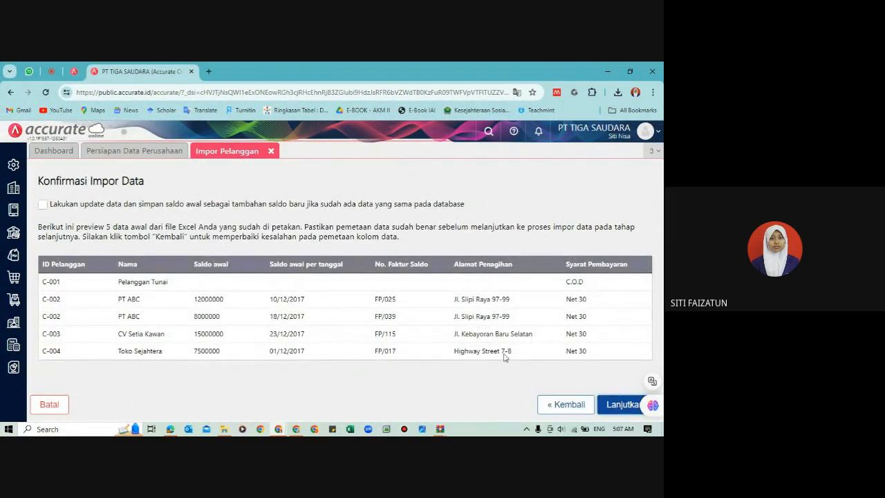
left_click(42, 204)
left_click(616, 405)
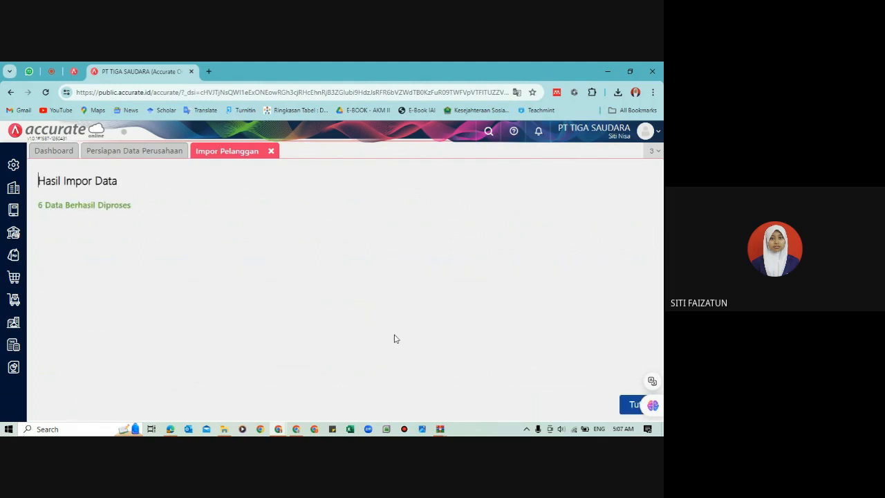
left_click(635, 405)
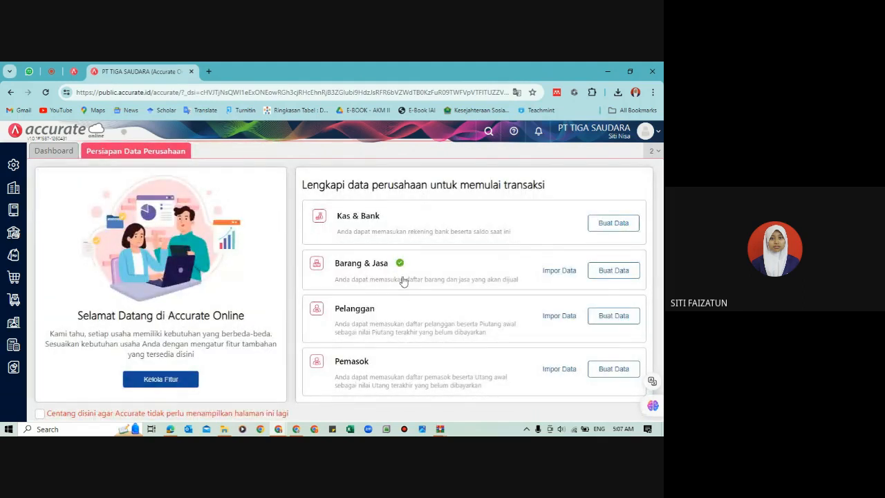
Step: Start the Pemasok import from the company data preparation page and upload 2. Daftar Pemasok_PT. TIGA SAUDARA.xls
left_click(550, 373)
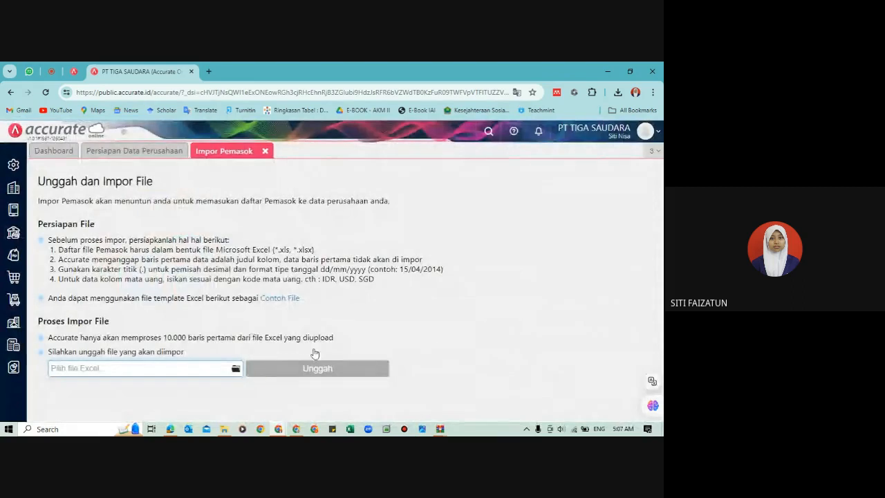
left_click(235, 371)
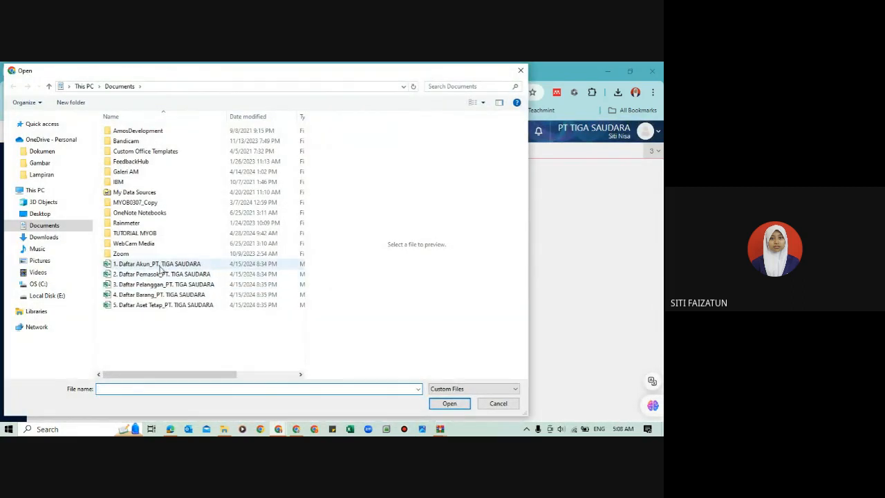
left_click(162, 275)
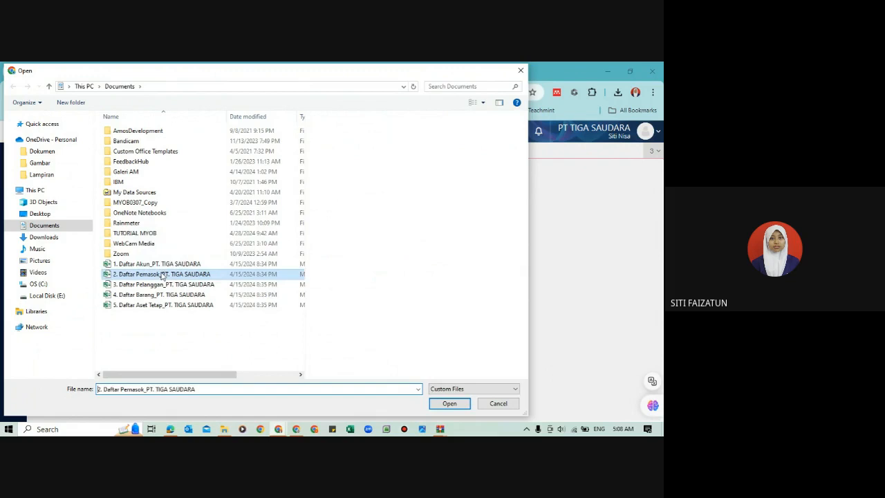
left_click(448, 404)
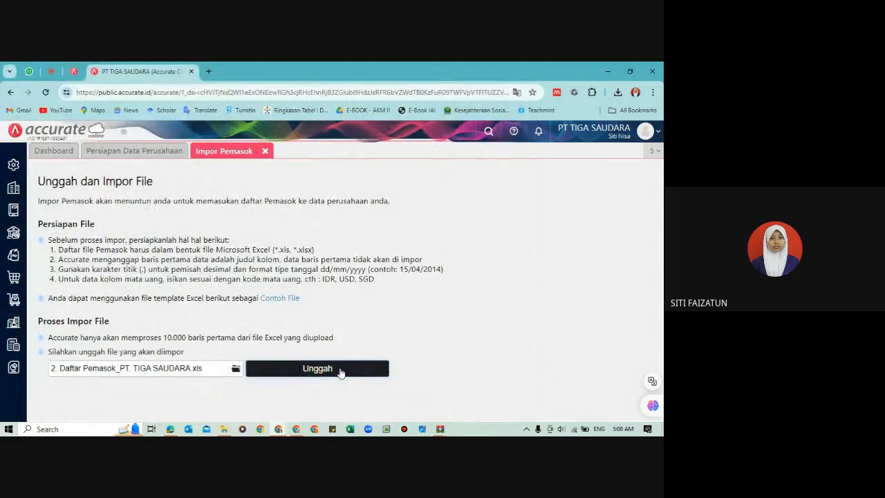
left_click(339, 369)
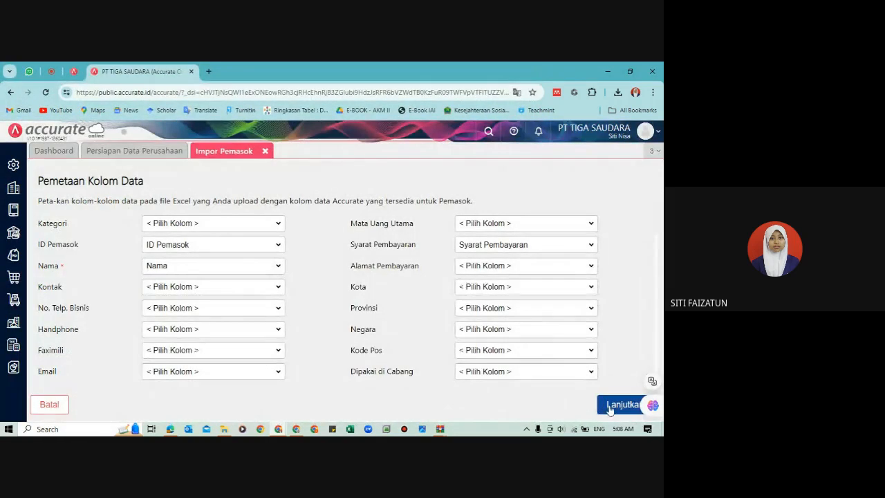
Step: Accept the Pemasok column mapping, run the supplier import and reload the company data preparation page, closing the Berita page
left_click(609, 408)
left_click(42, 204)
left_click(611, 407)
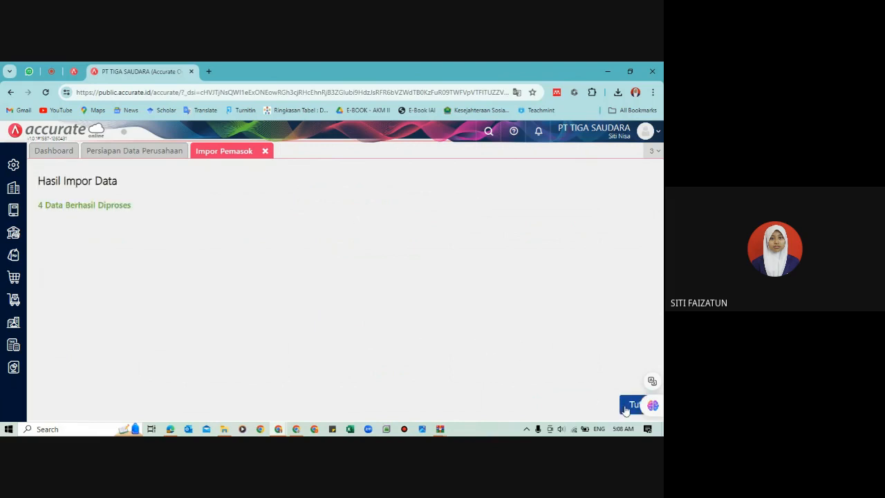
left_click(627, 408)
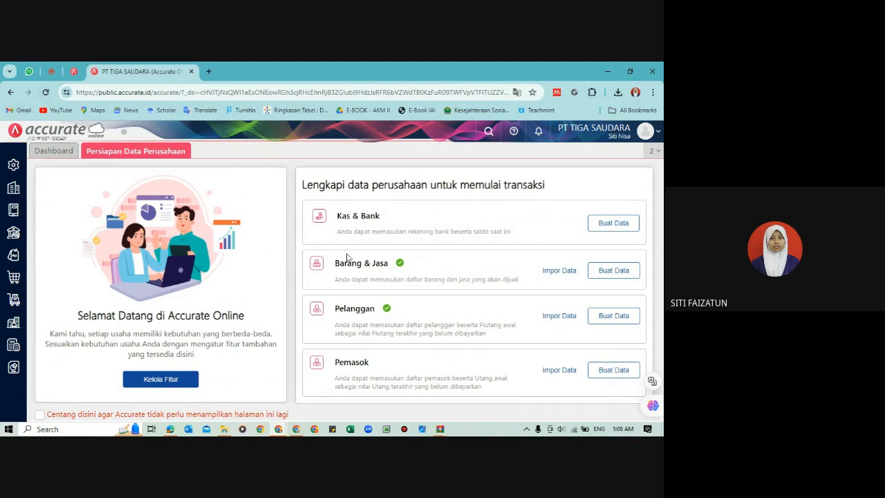
left_click(47, 92)
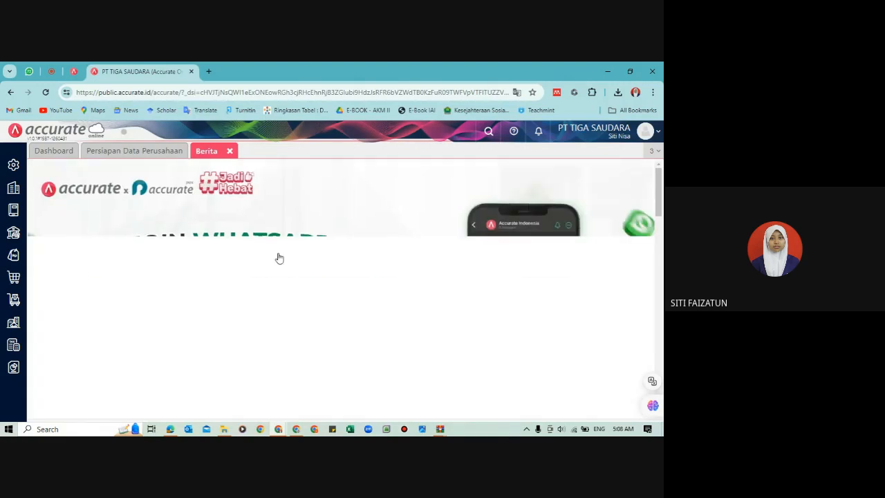
left_click(230, 151)
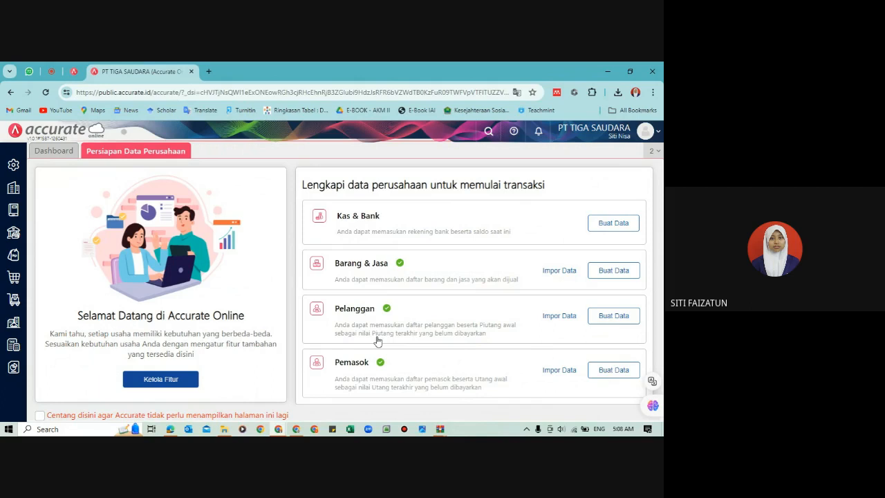
Step: Check the prepared PT. TIGA SAUDARA Excel files in the Documents folder and return to Accurate Online
mouse_move(223, 429)
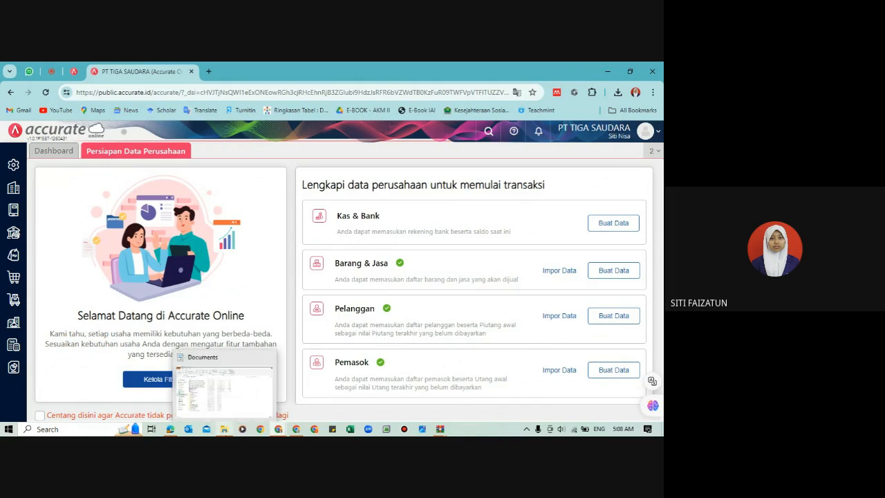
left_click(222, 406)
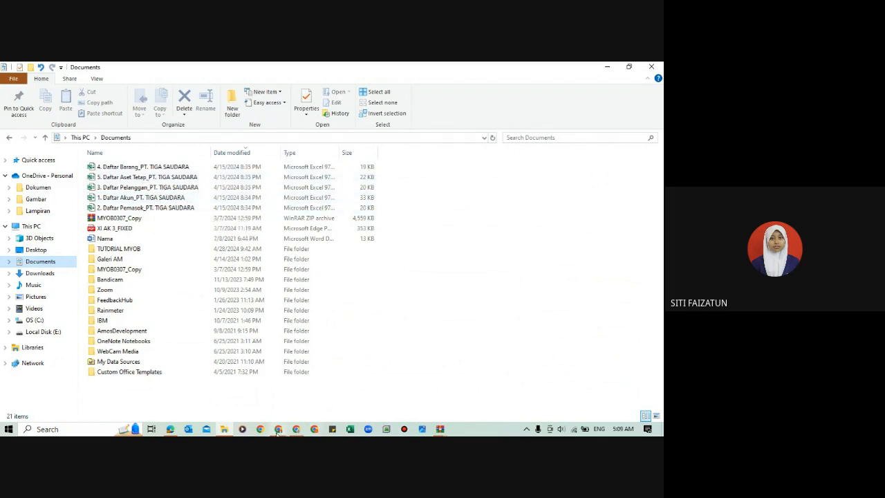
mouse_move(277, 430)
left_click(249, 403)
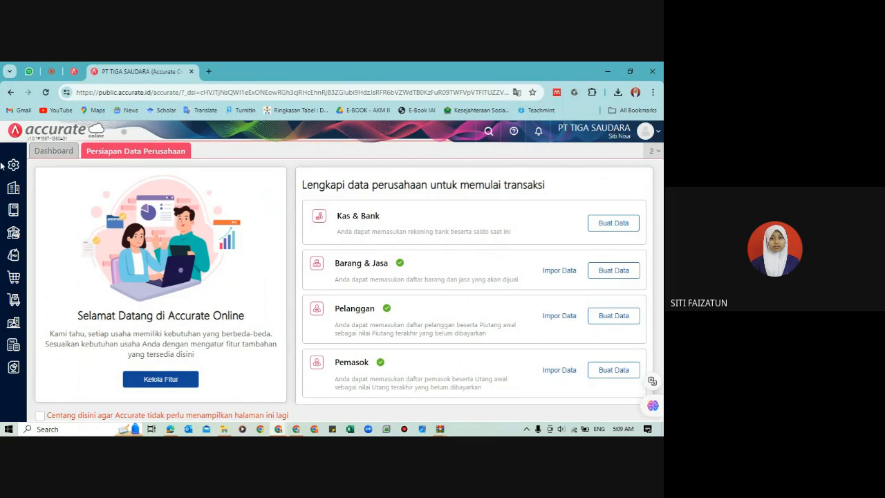
Step: Start an import from the Aset Tetap list and upload 5. Daftar Aset Tetap_PT. TIGA SAUDARA.xls
left_click(14, 330)
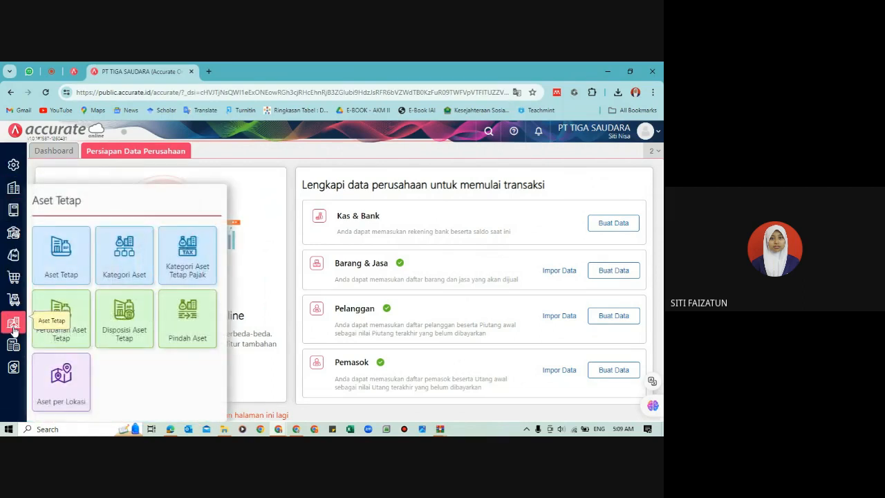
left_click(69, 254)
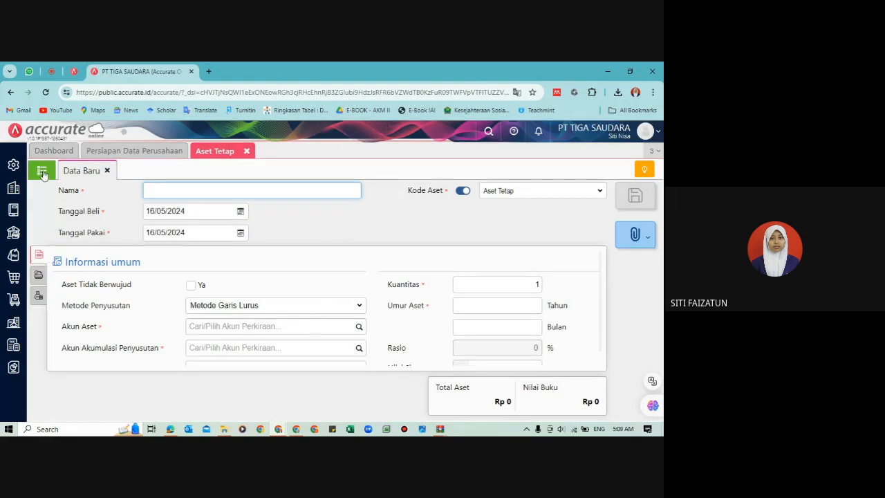
left_click(41, 173)
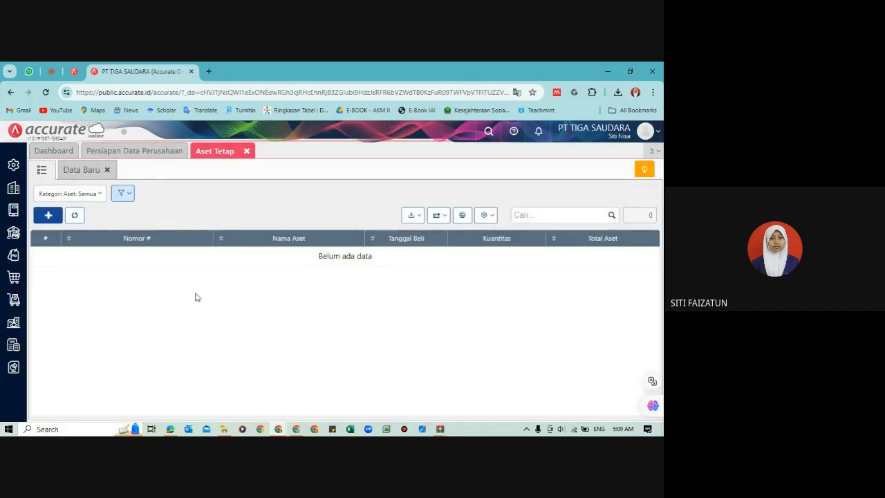
left_click(409, 216)
left_click(375, 234)
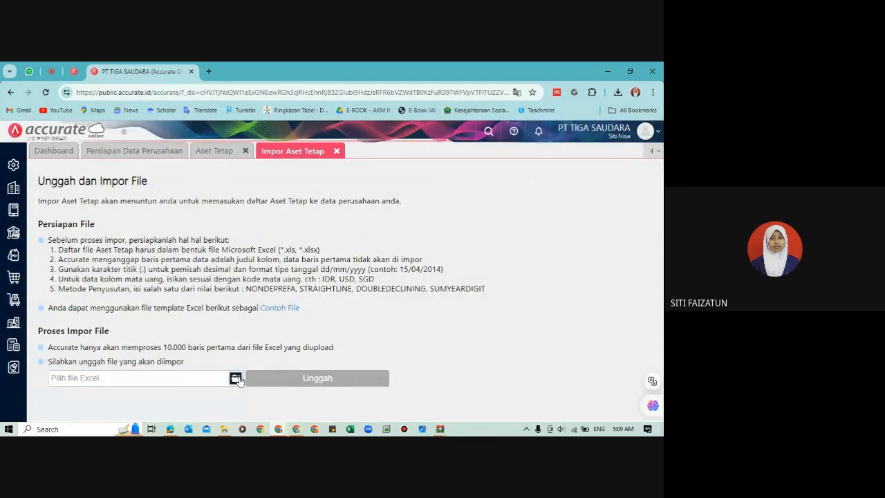
left_click(238, 378)
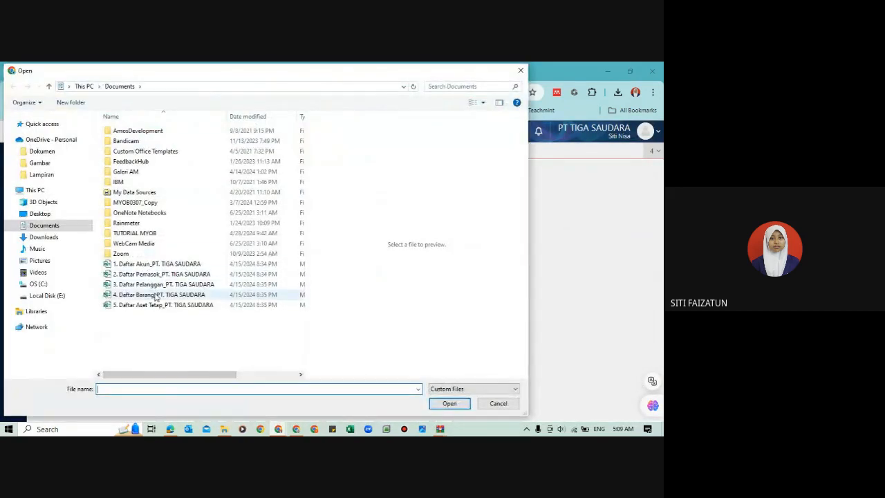
left_click(166, 307)
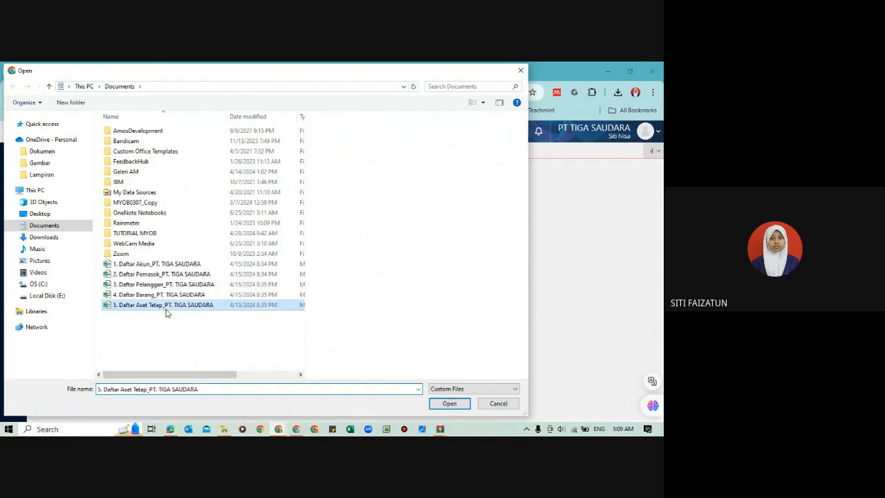
left_click(451, 404)
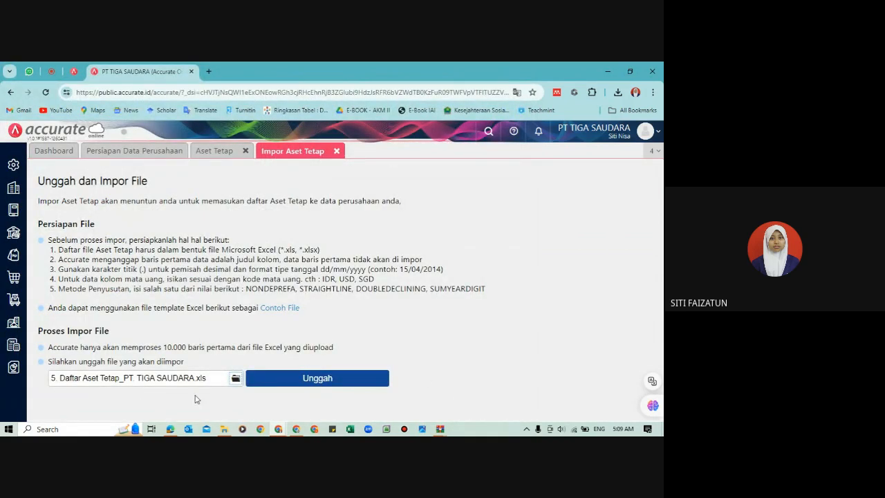
left_click(329, 378)
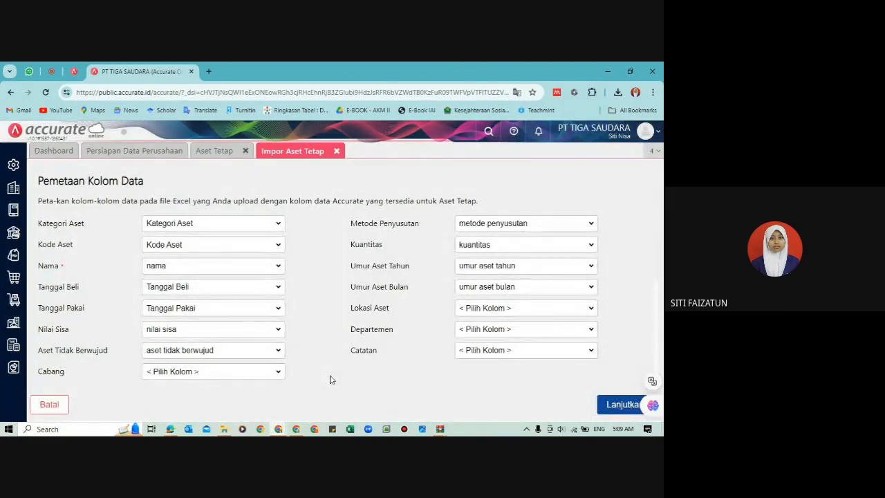
Step: Accept the Aset Tetap column mapping, run the import and download the failed records
left_click(610, 409)
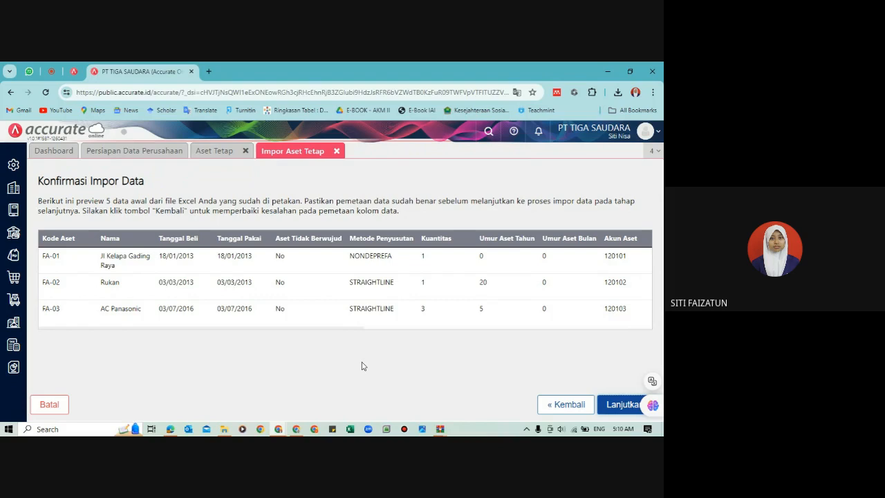
left_click(618, 404)
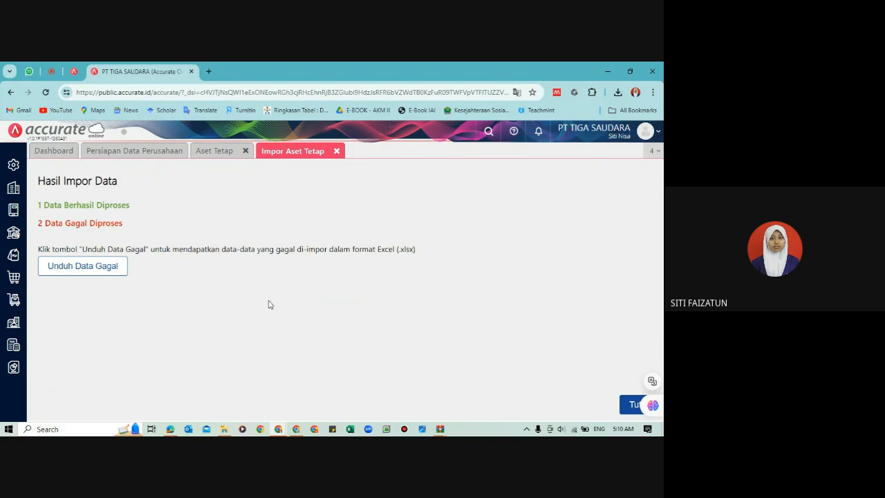
left_click(94, 270)
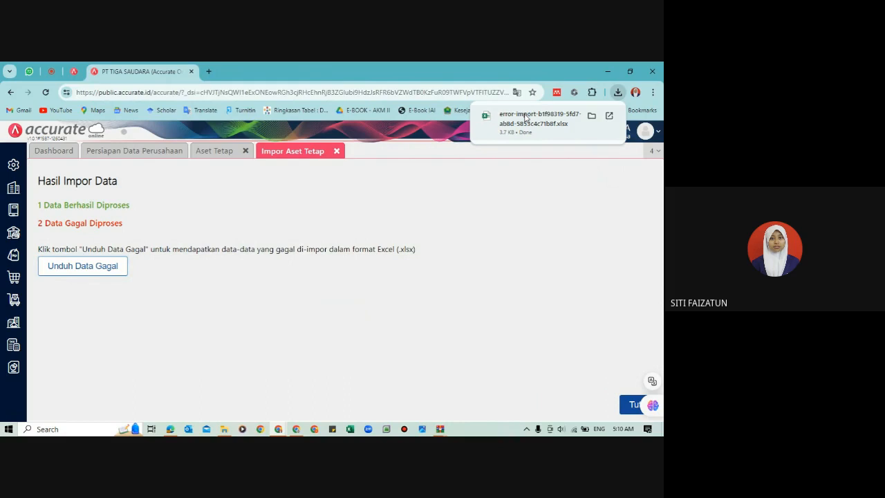
Step: Open the downloaded error-import workbook, read the Error entries for assets FA-02 and FA-03, and close it
left_click(526, 118)
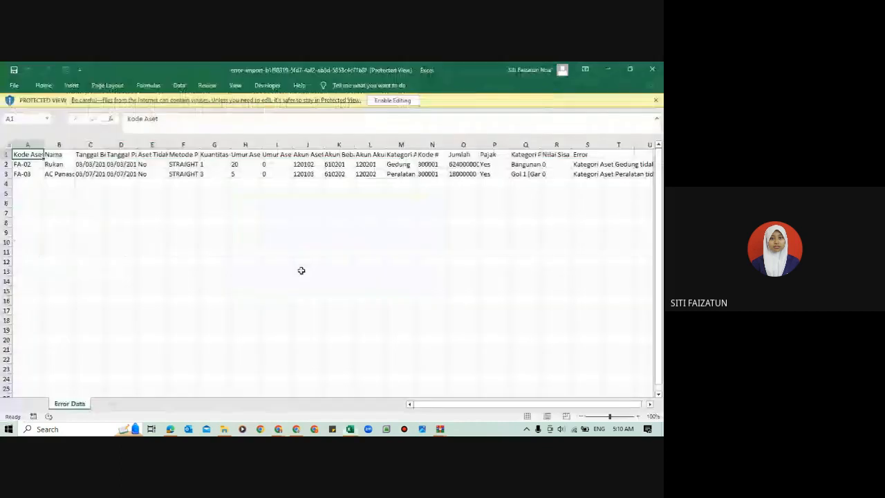
left_click(588, 154)
key("Down")
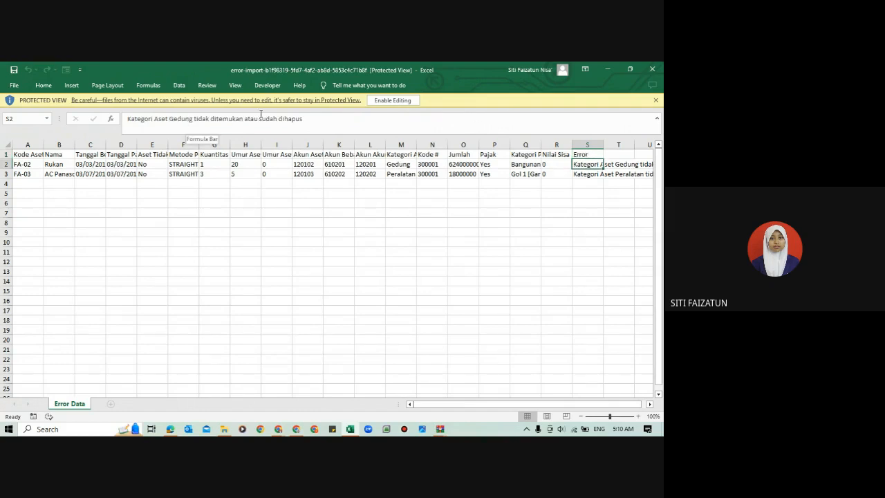
left_click(591, 174)
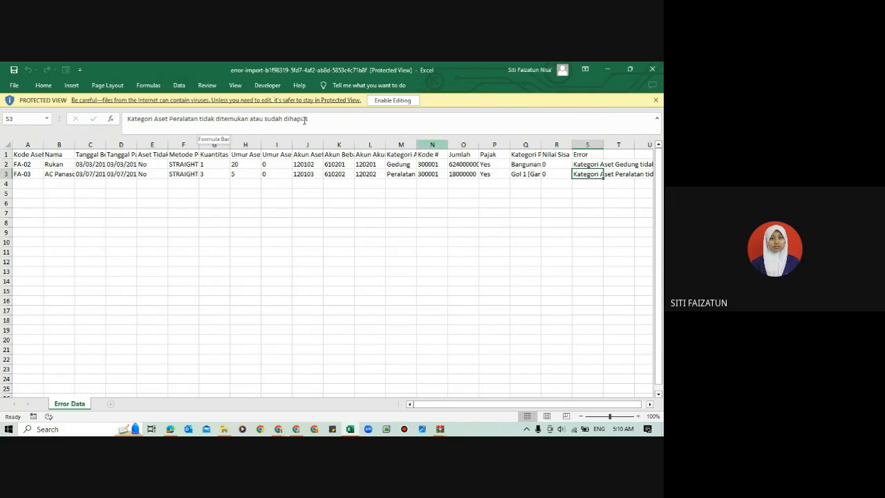
left_click(652, 69)
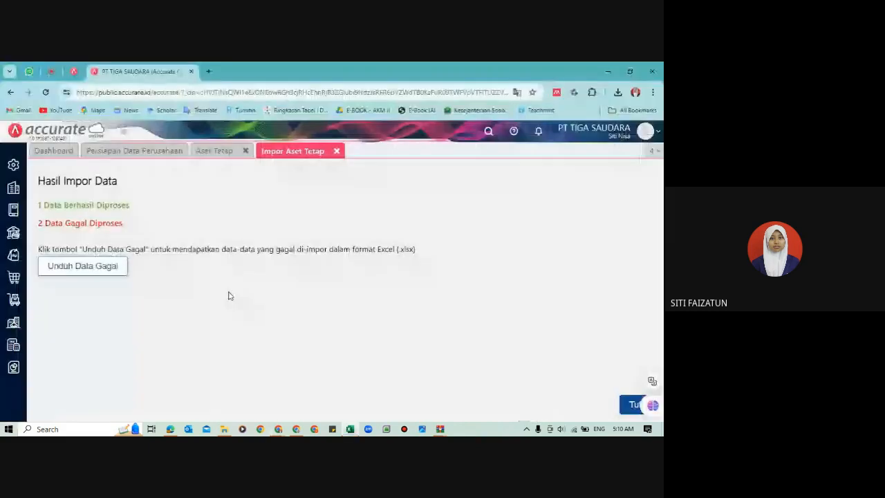
Step: Switch to the tutorial PDF in Edge and examine the fixed asset and asset category information with its notes on page 11
mouse_move(170, 428)
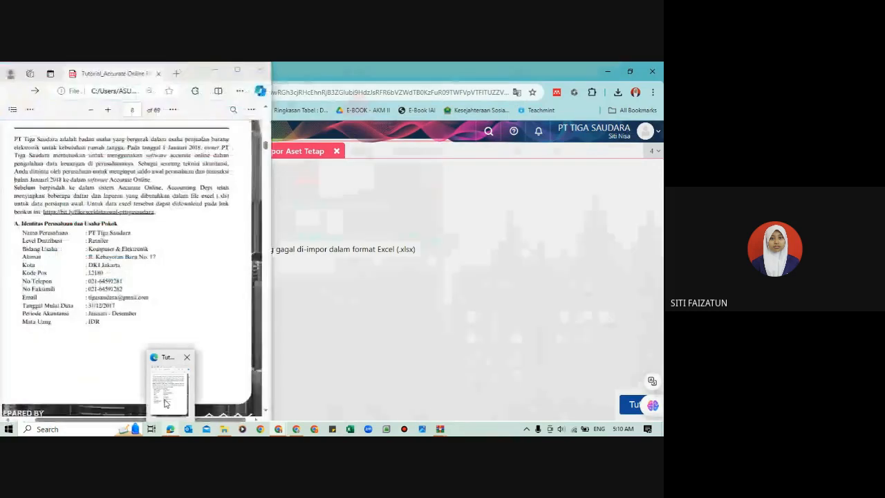
left_click(166, 404)
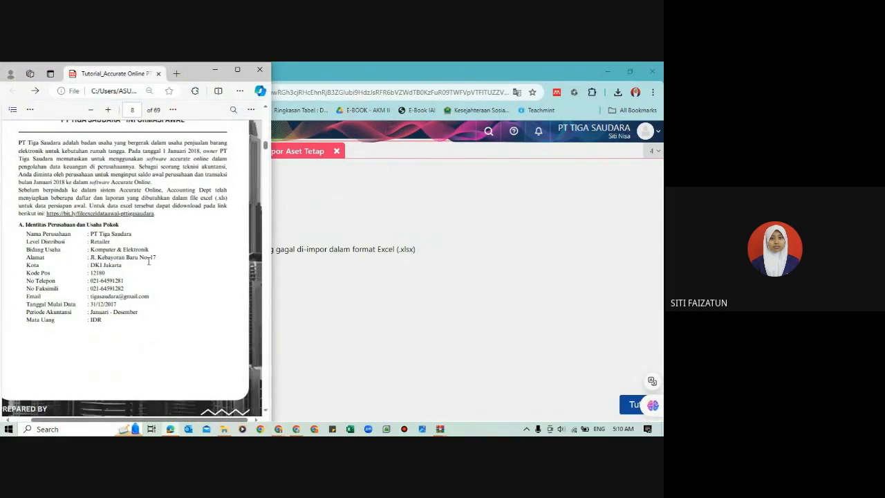
scroll(148, 261, "down", 6)
scroll(148, 260, "down", 5)
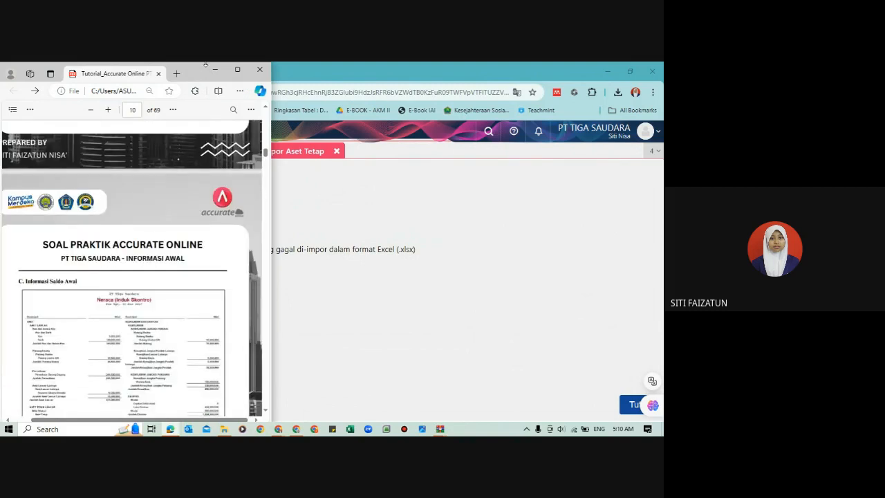
left_click(237, 69)
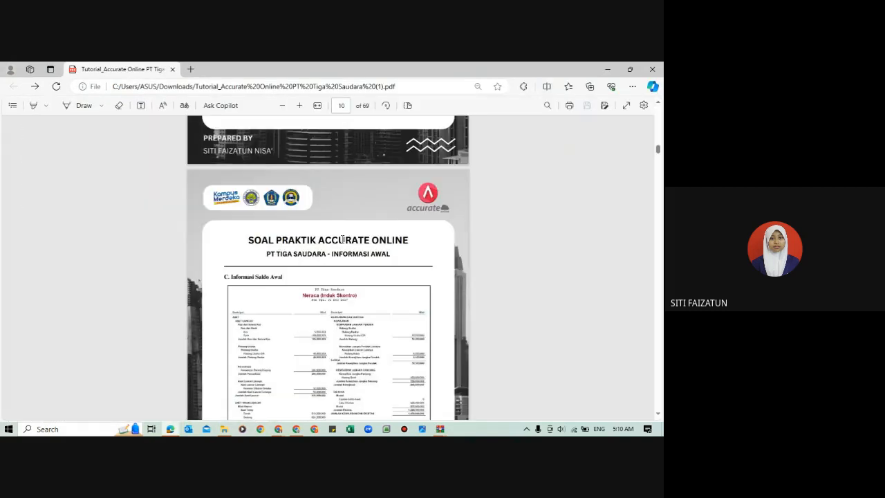
scroll(350, 288, "down", 5)
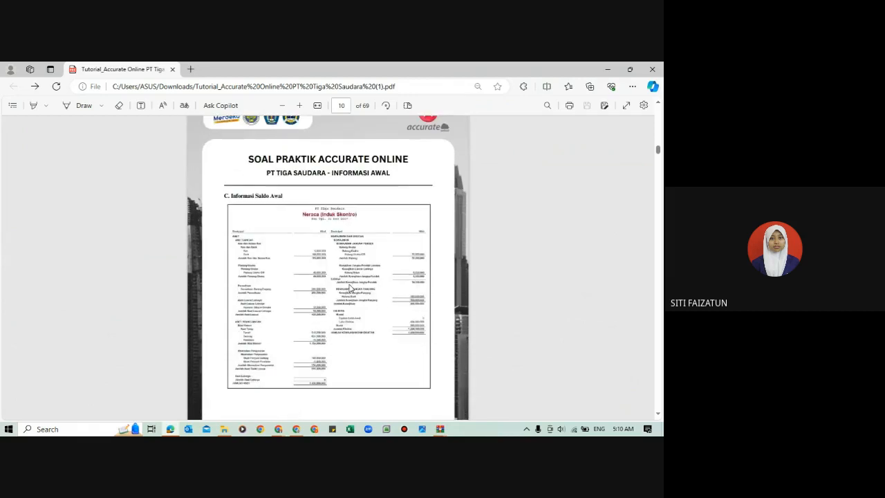
scroll(349, 288, "down", 5)
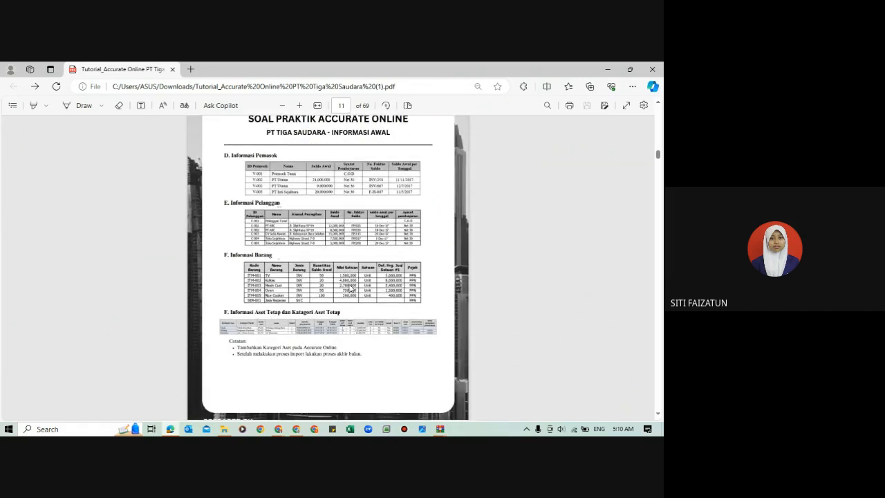
scroll(349, 288, "up", 2)
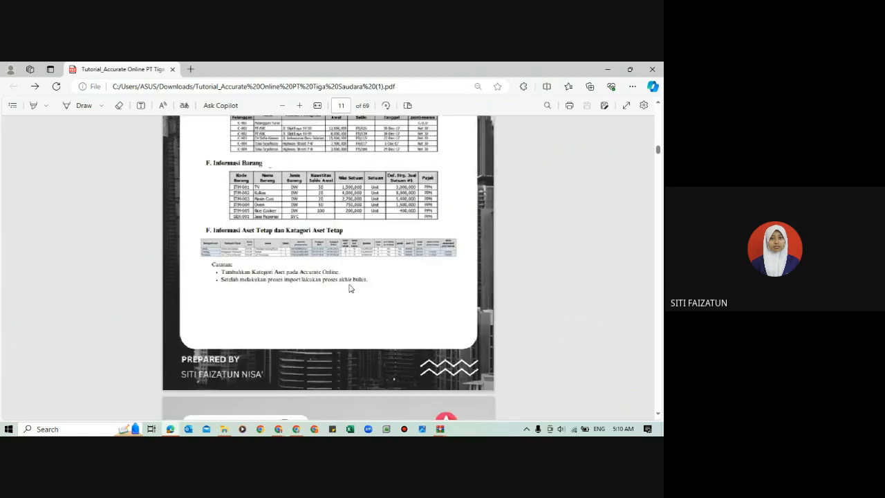
scroll(349, 289, "up", 3)
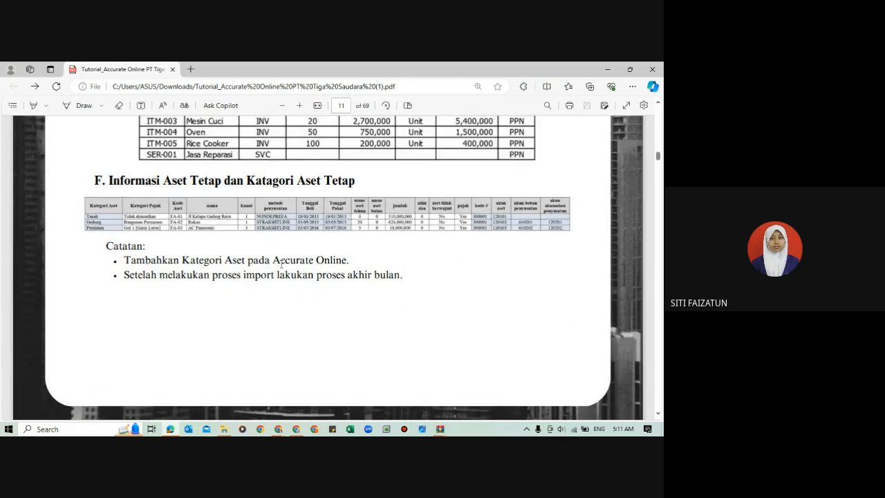
Step: Review the fixed asset category notes in the PDF, then switch to Accurate Online in Chrome and display the existing Kategori Aset list
scroll(214, 266, "up", 1)
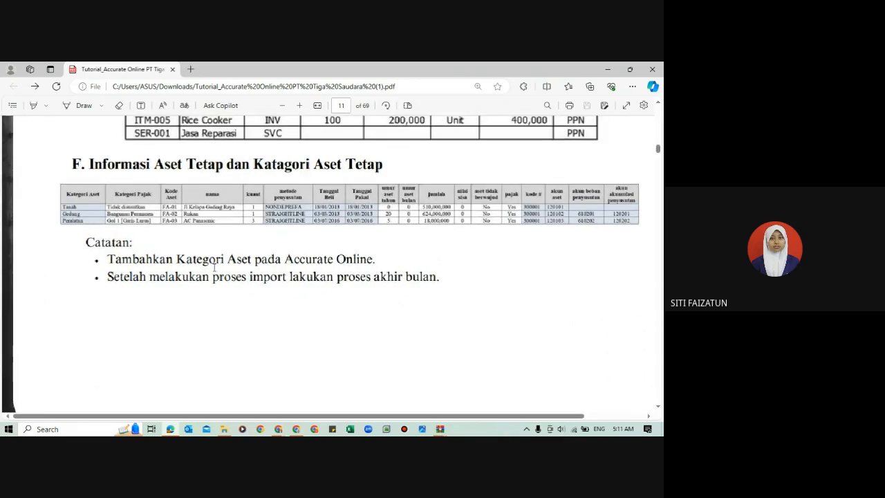
scroll(46, 181, "up", 1)
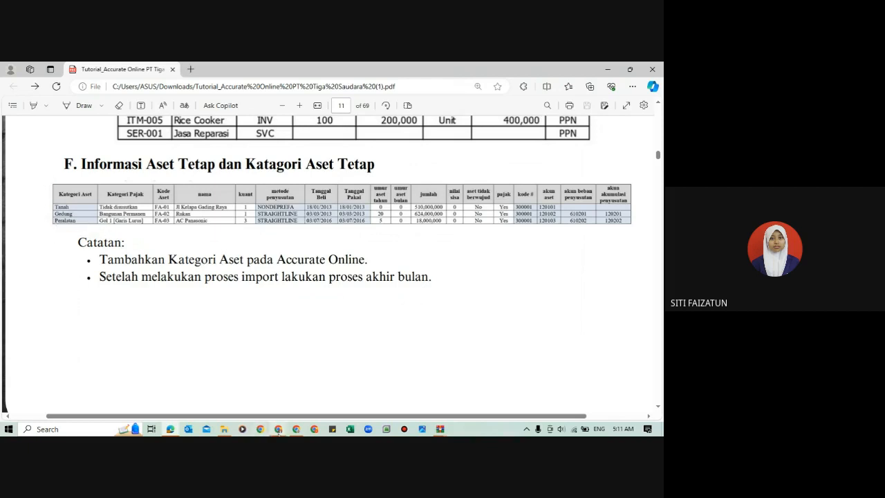
mouse_move(278, 430)
left_click(223, 394)
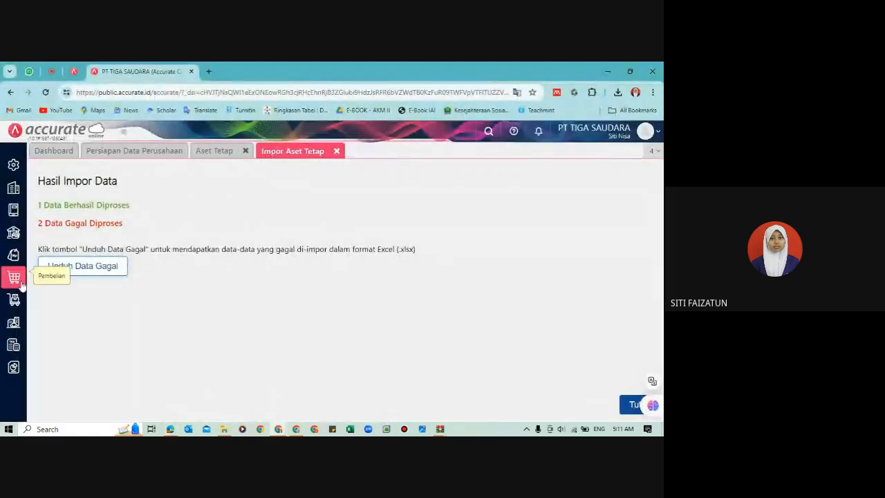
left_click(13, 323)
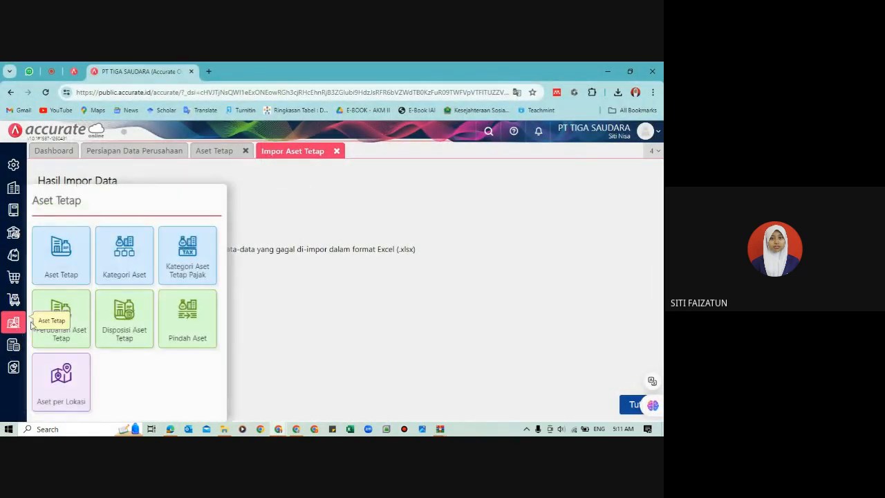
left_click(135, 254)
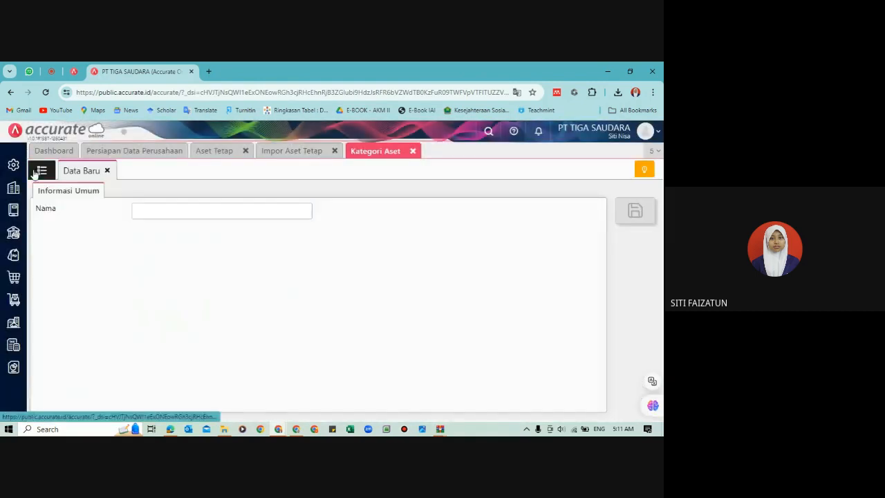
left_click(35, 172)
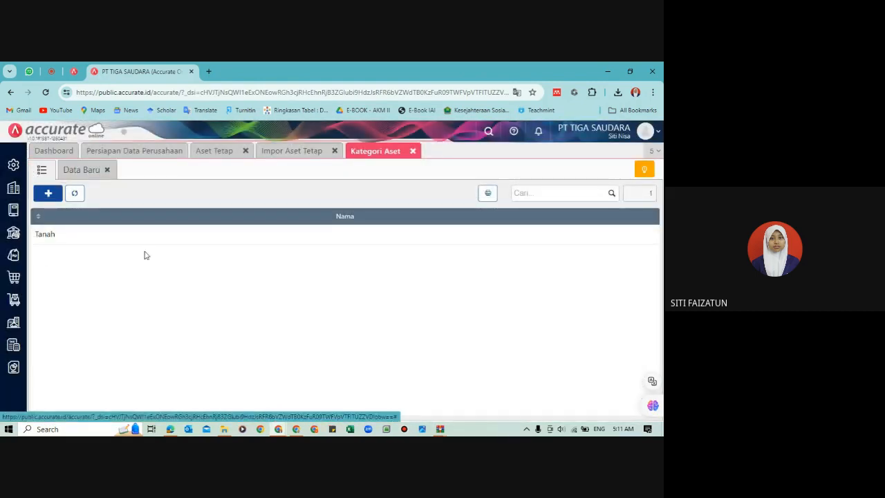
Step: Create and save a new asset category named Gedung
left_click(70, 178)
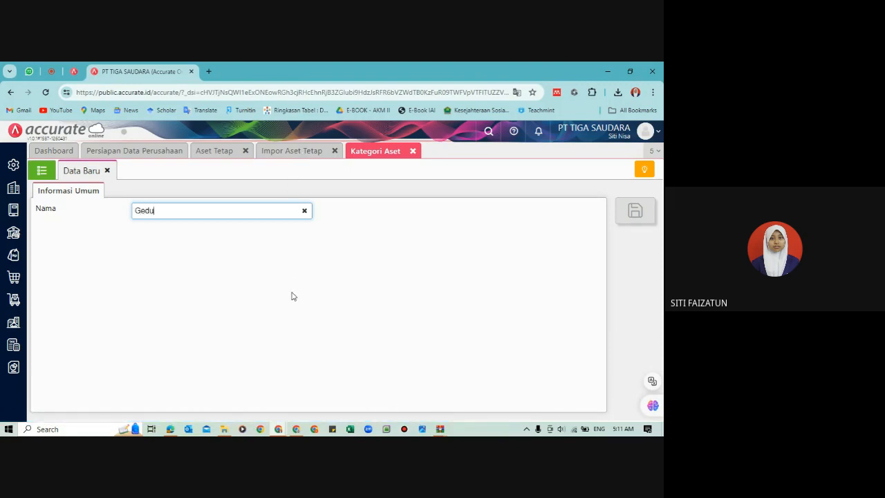
left_click(373, 284)
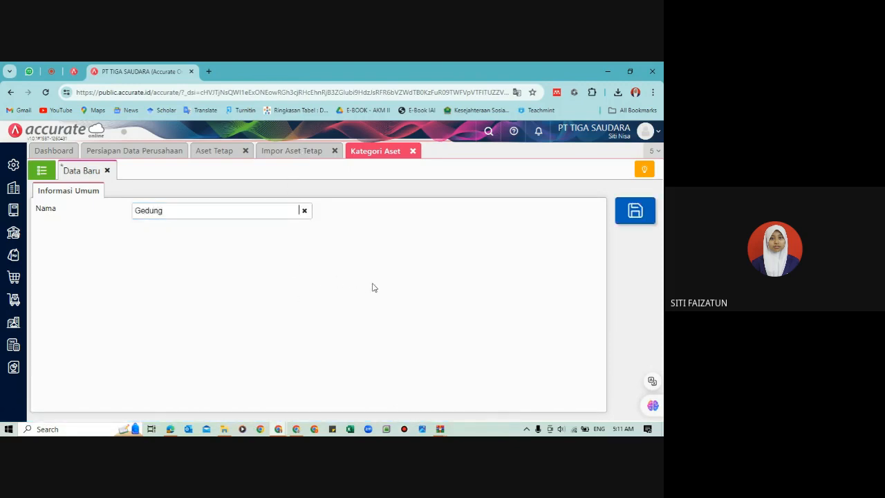
left_click(648, 225)
Step: Create and save the asset category Peralatan, check the category list and close Kategori Aset
left_click(172, 211)
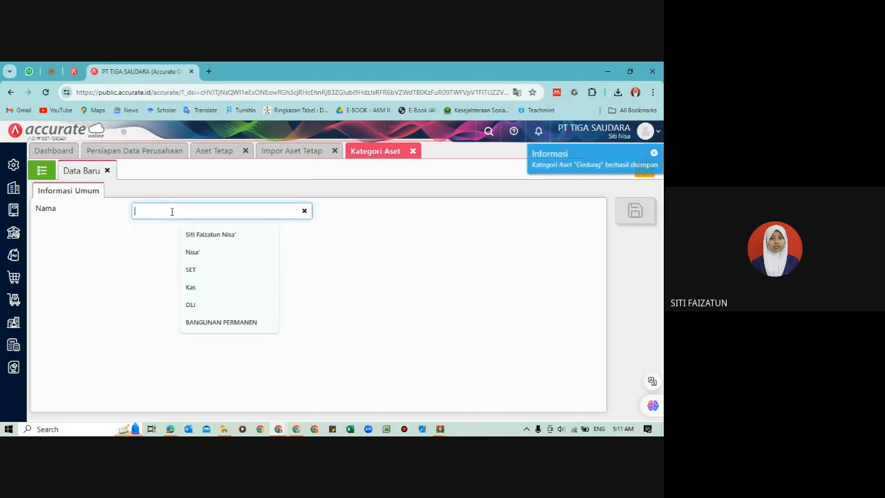
type("Peralatan")
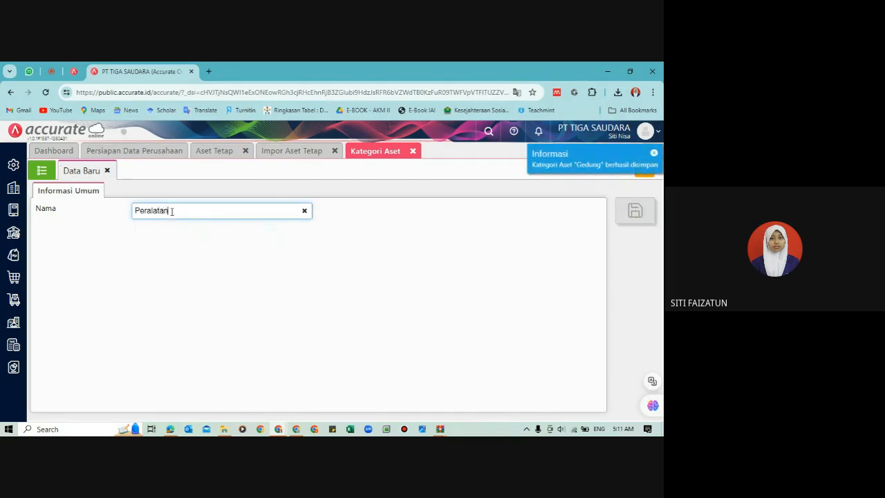
left_click(417, 266)
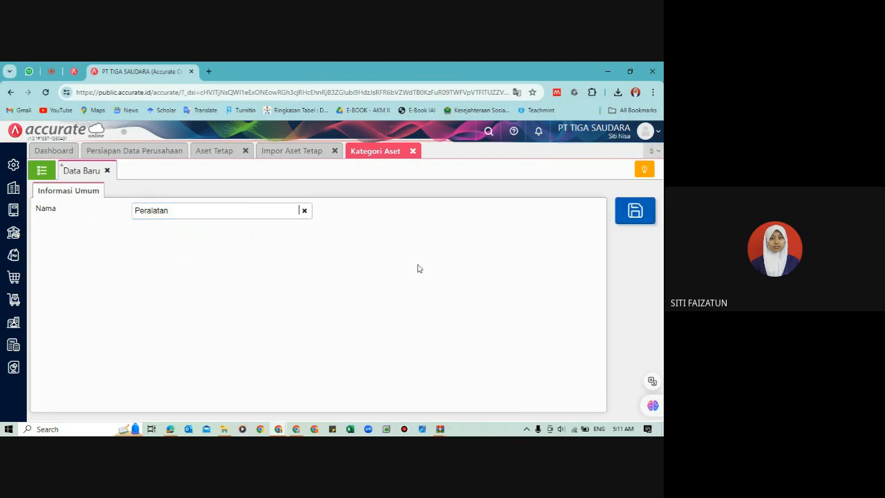
left_click(647, 207)
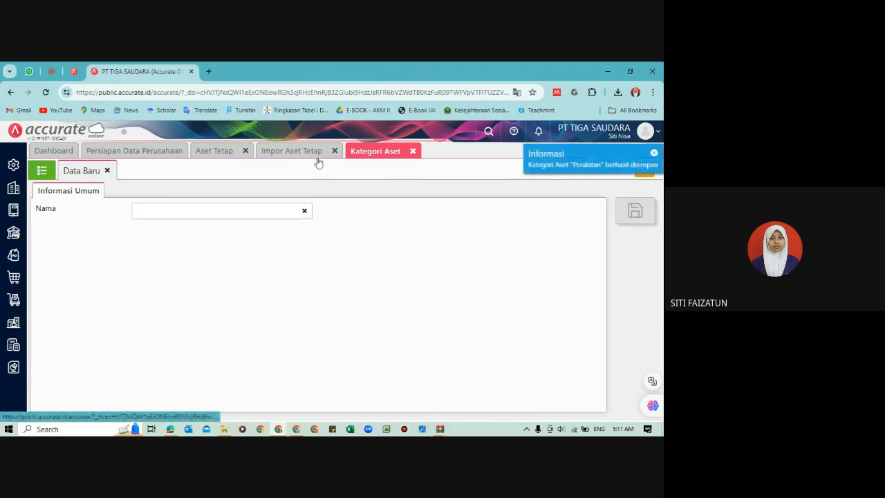
left_click(43, 171)
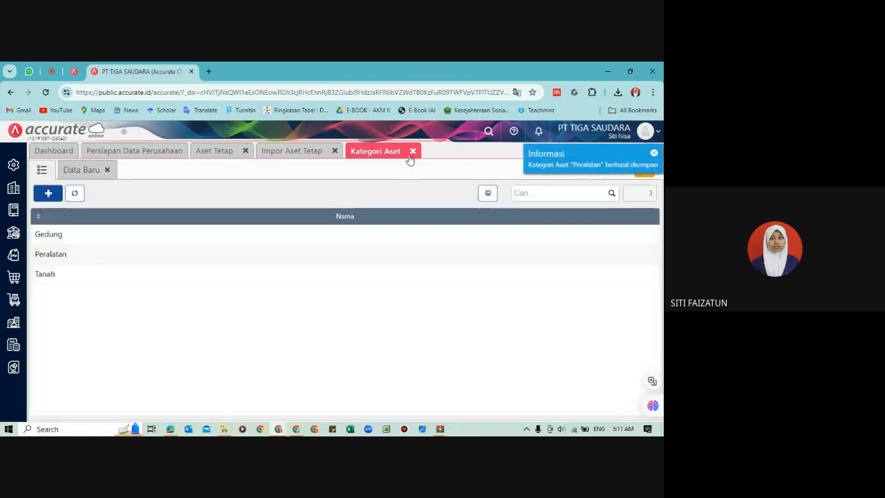
left_click(412, 152)
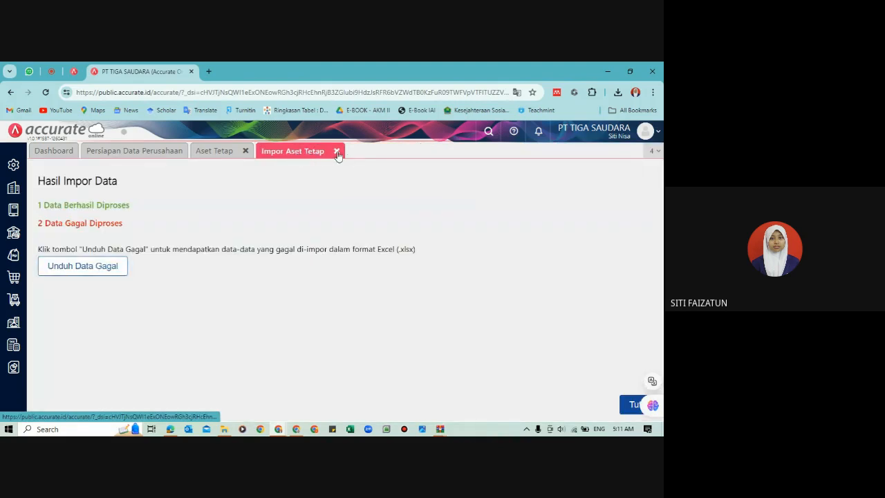
Step: Close the previous import result, start a new Excel import from the Aset Tetap list and upload 5. Daftar Aset Tetap_PT. TIGA SAUDARA.xls
left_click(337, 152)
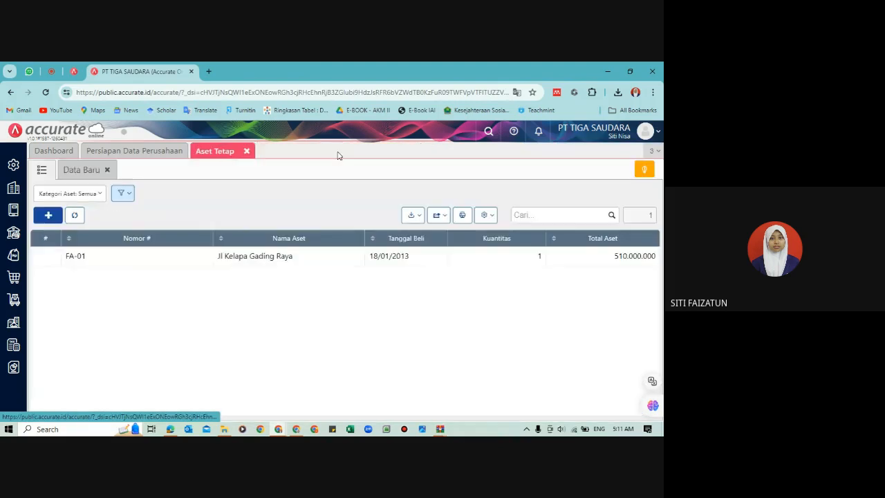
left_click(412, 216)
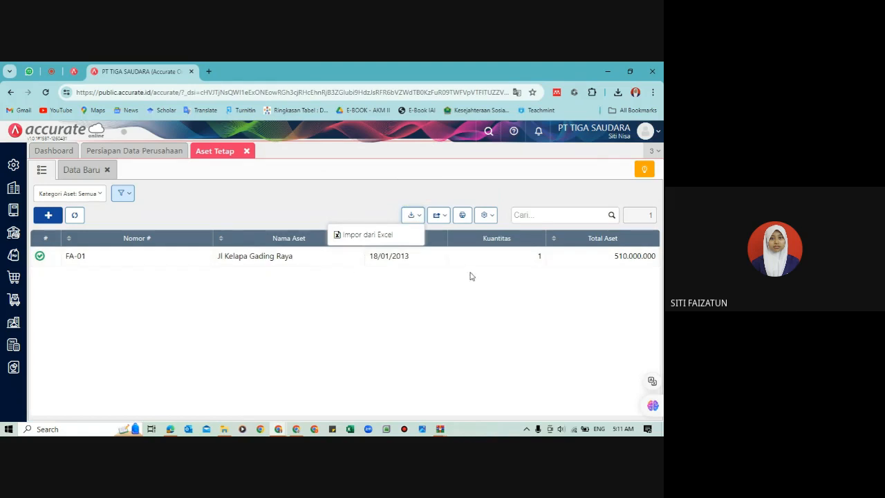
left_click(352, 234)
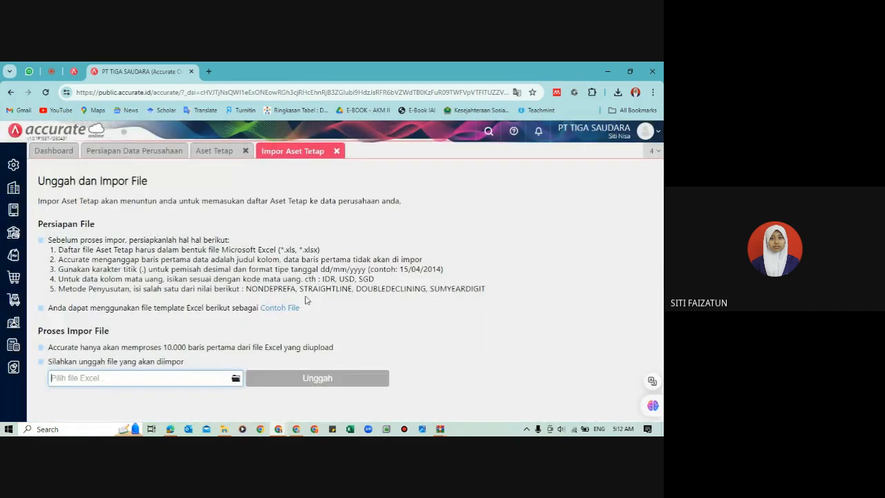
left_click(236, 377)
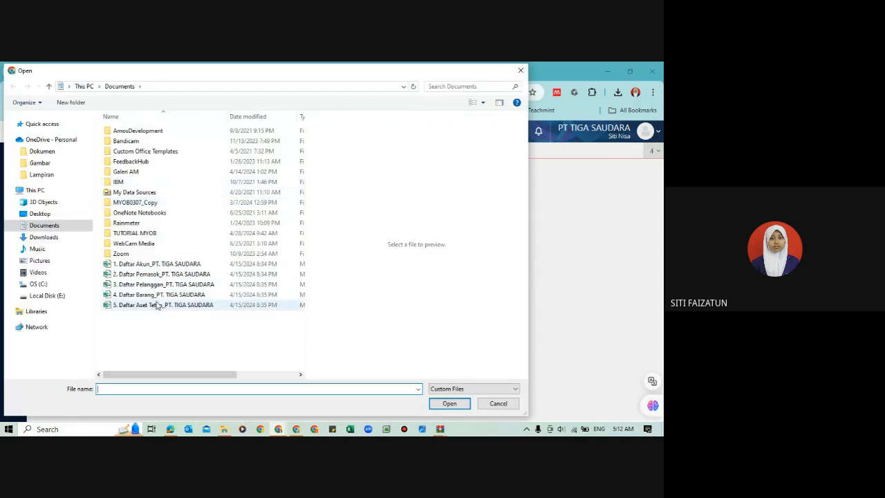
left_click(155, 305)
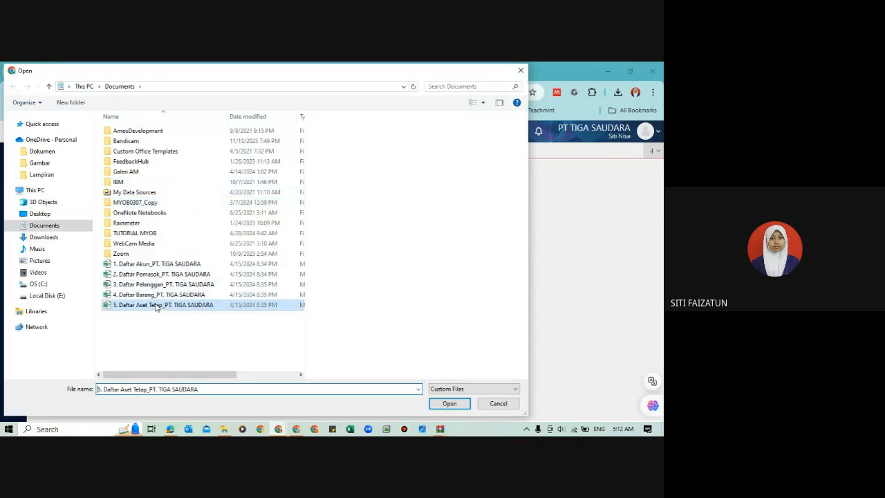
left_click(449, 404)
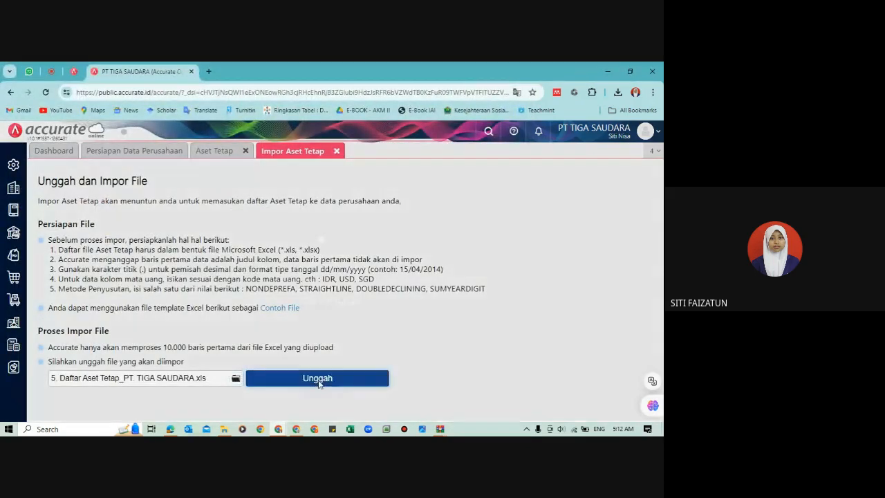
left_click(319, 380)
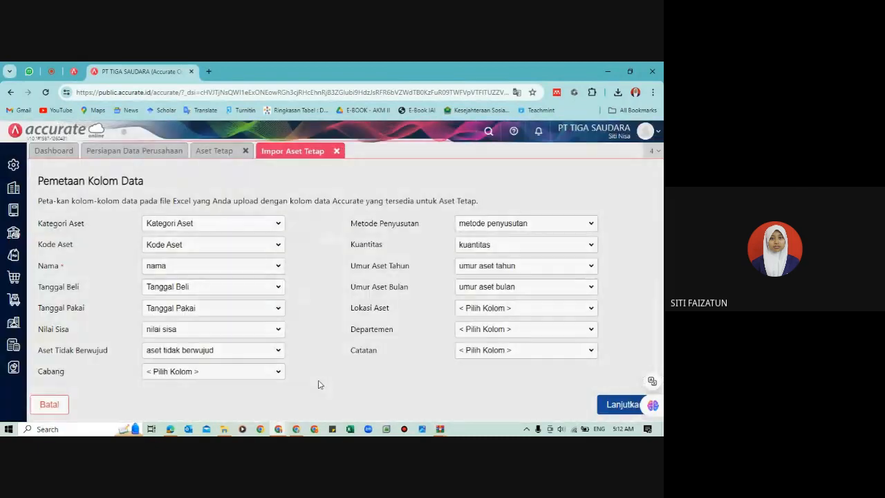
Step: Accept the column mapping, run the fixed asset import, check the Aset Tetap list and download the failed record
left_click(614, 406)
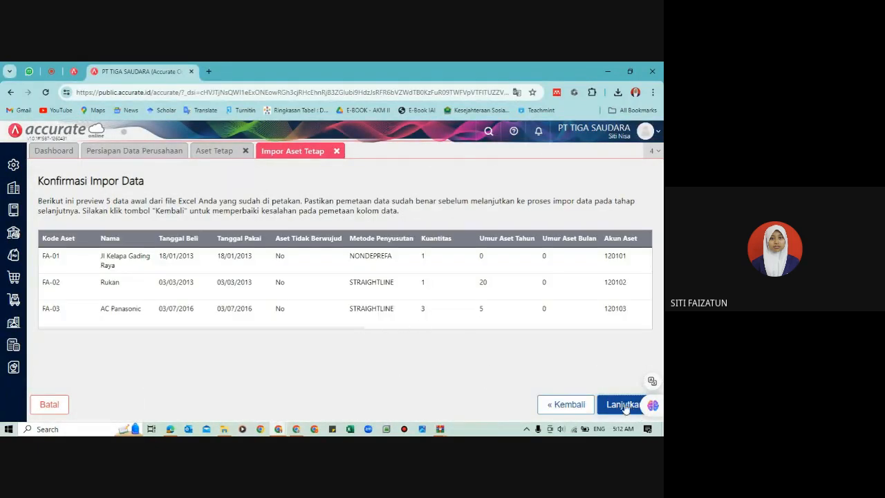
left_click(625, 407)
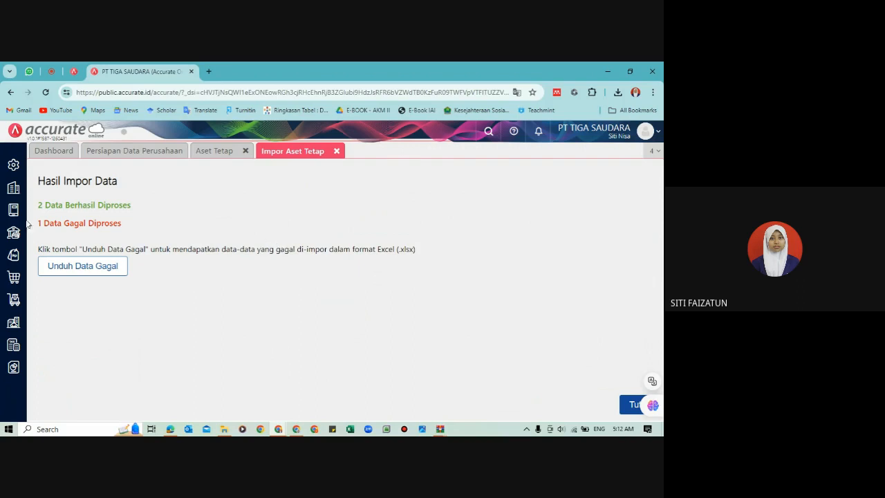
left_click(216, 151)
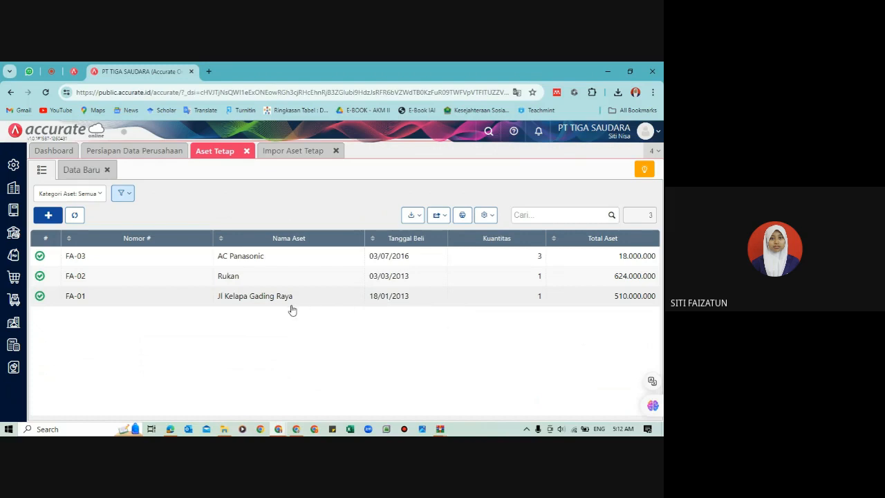
left_click(289, 154)
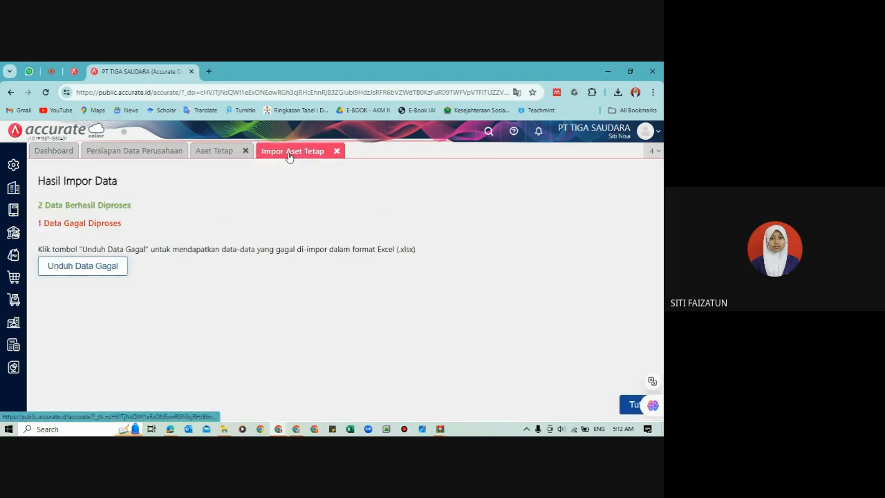
left_click(85, 270)
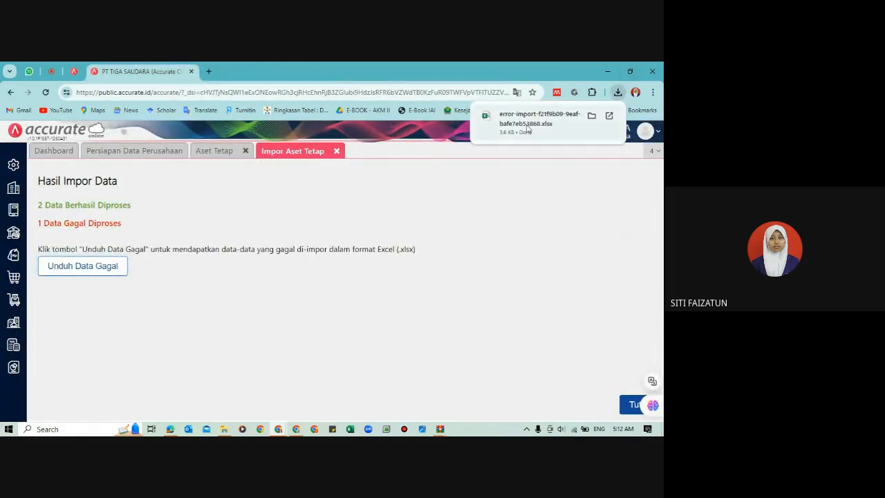
Step: Open the downloaded error-import workbook in Excel, read the full Error entry for asset FA-01 and close the workbook
left_click(528, 127)
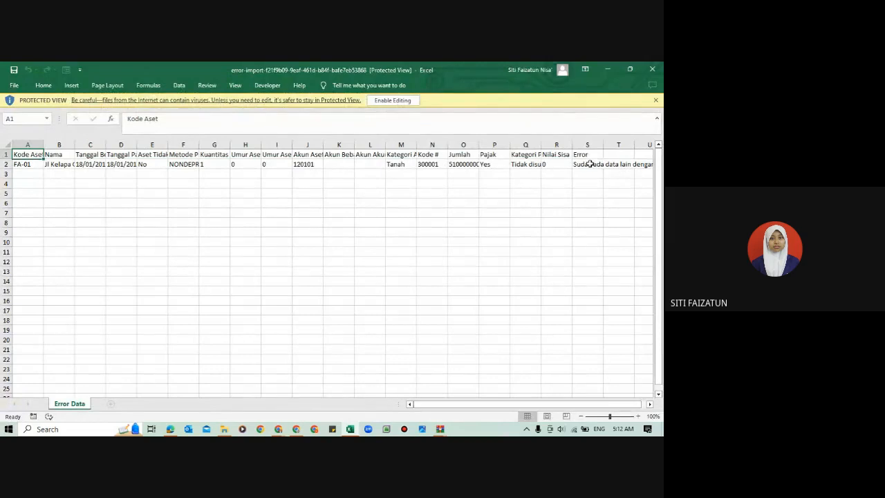
left_click(590, 164)
key("Right")
key("Right")
key("Right")
key("Right")
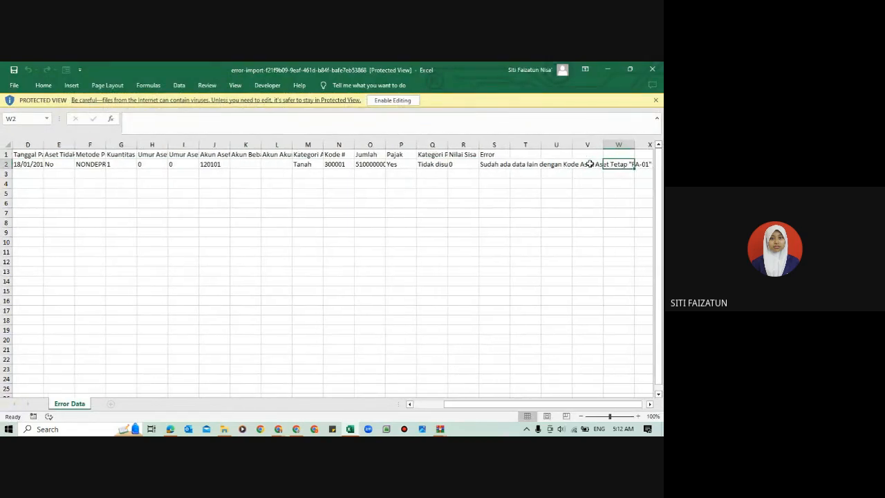
left_click(653, 68)
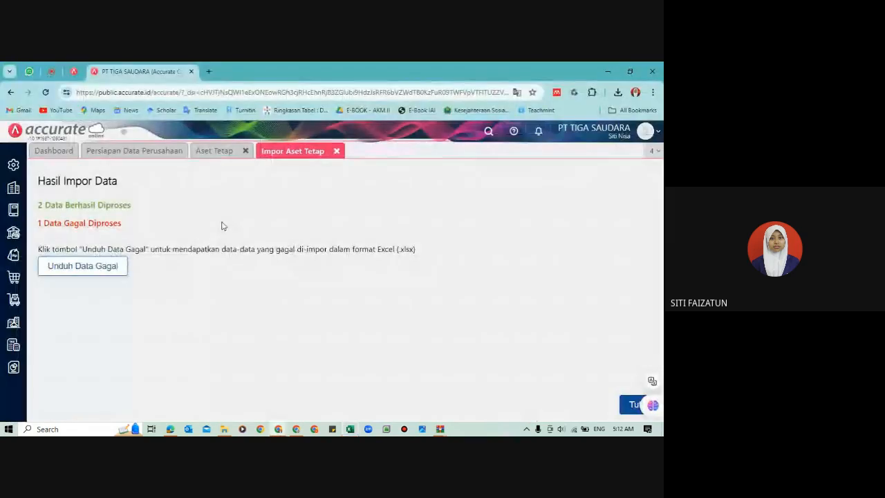
Step: Review the imported assets in the Aset Tetap list, then close the Impor Aset Tetap and Aset Tetap pages
left_click(223, 156)
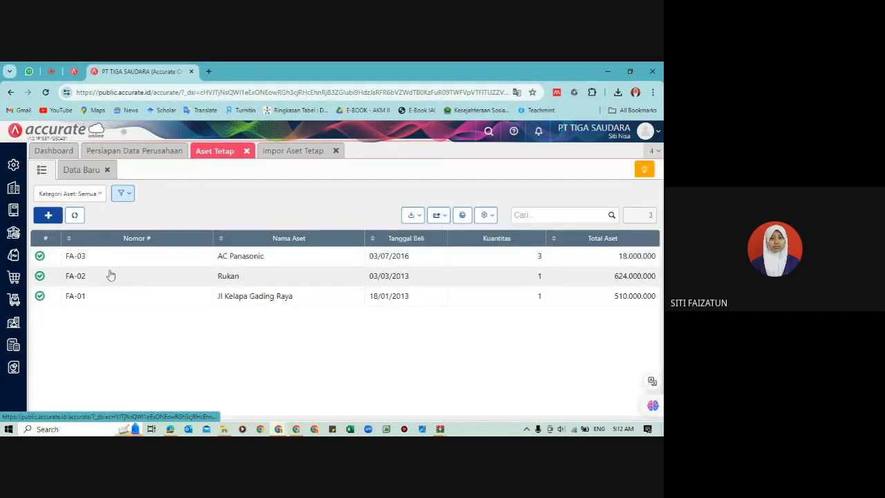
left_click(337, 152)
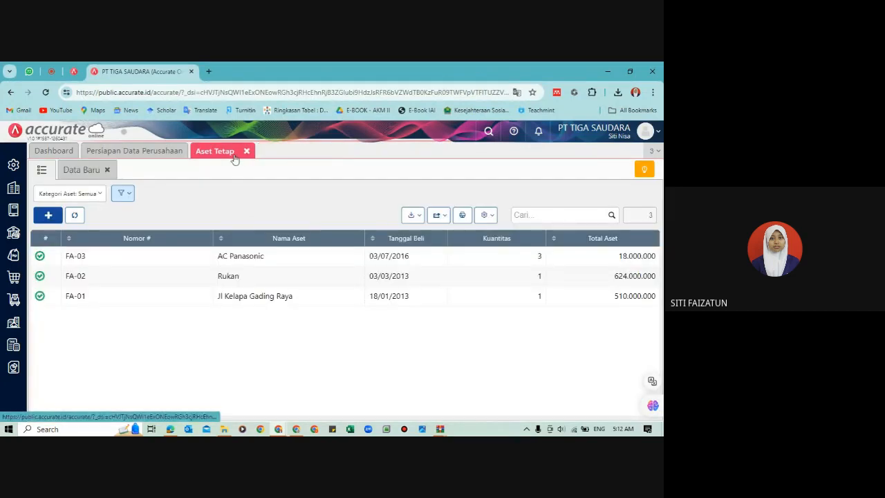
left_click(247, 152)
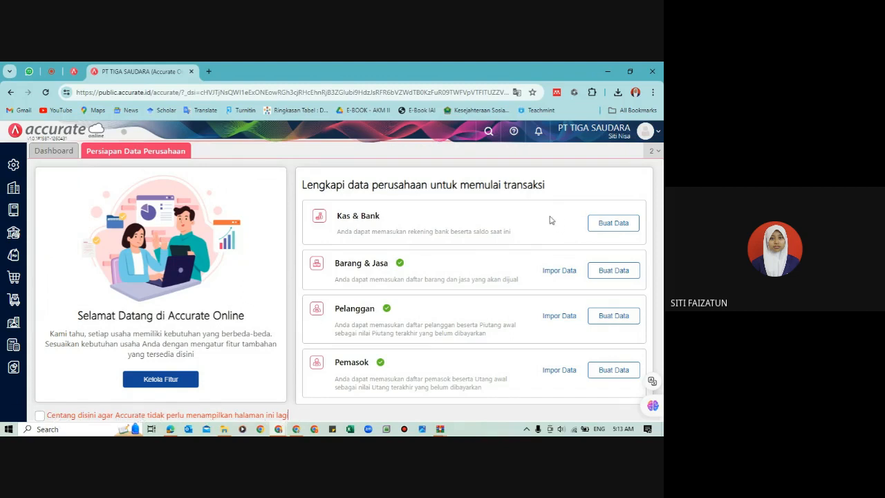
Step: Stop the Persiapan Data Perusahaan page from appearing again, then refresh and review the dashboard's Aktifitas Terakhir Anda widget
left_click(44, 416)
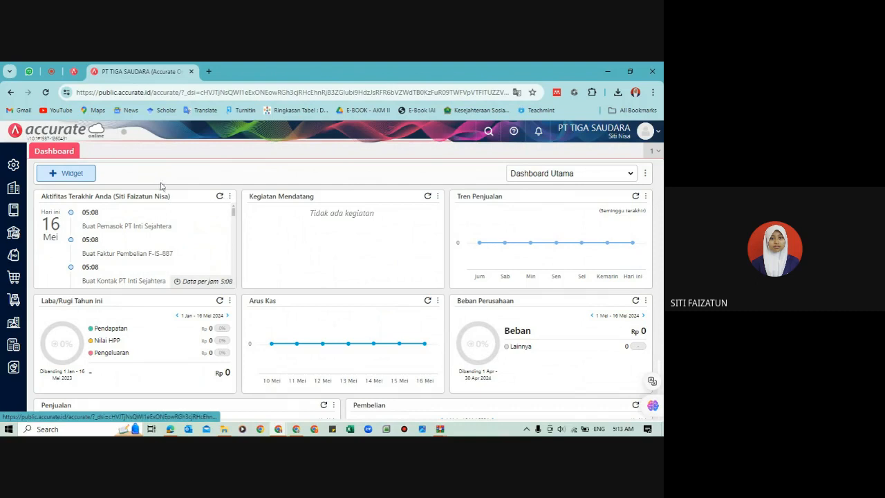
left_click(219, 197)
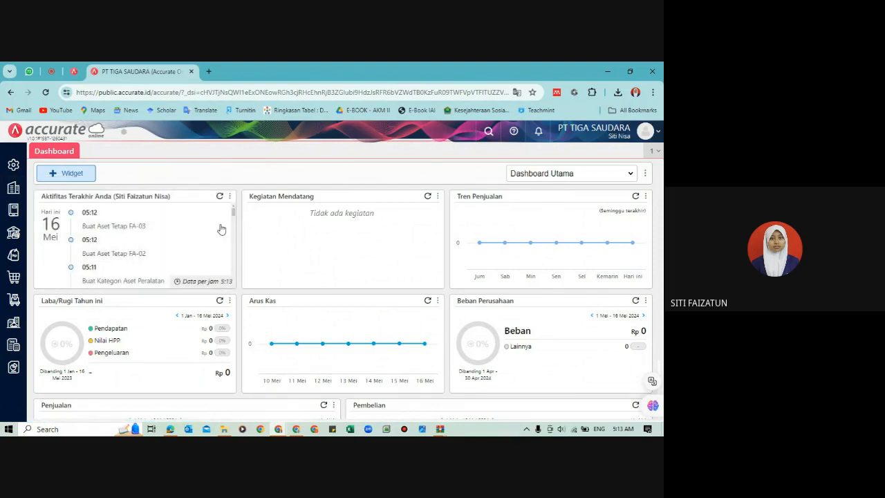
left_click_drag(235, 212, 236, 216)
scroll(235, 216, "up", 3)
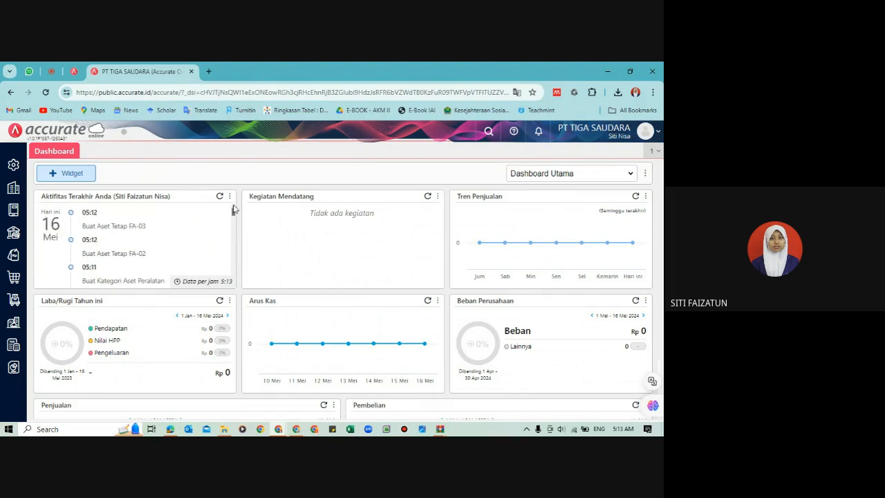
Step: Run and save Proses Akhir Bulan for Desember 2017, check the entry in its list and close the page
left_click(10, 191)
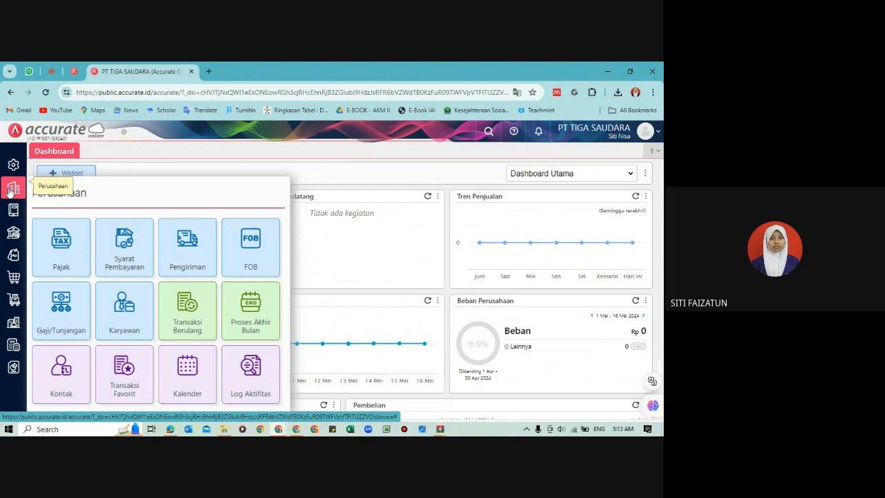
left_click(264, 315)
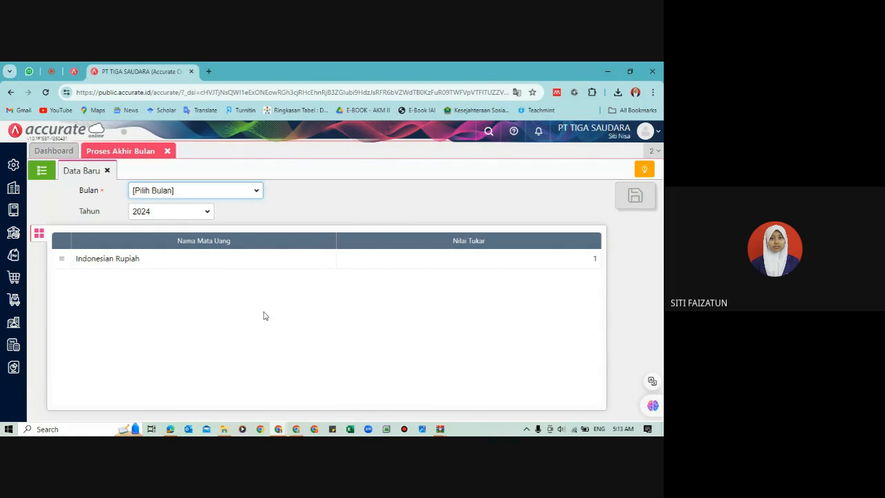
left_click(228, 189)
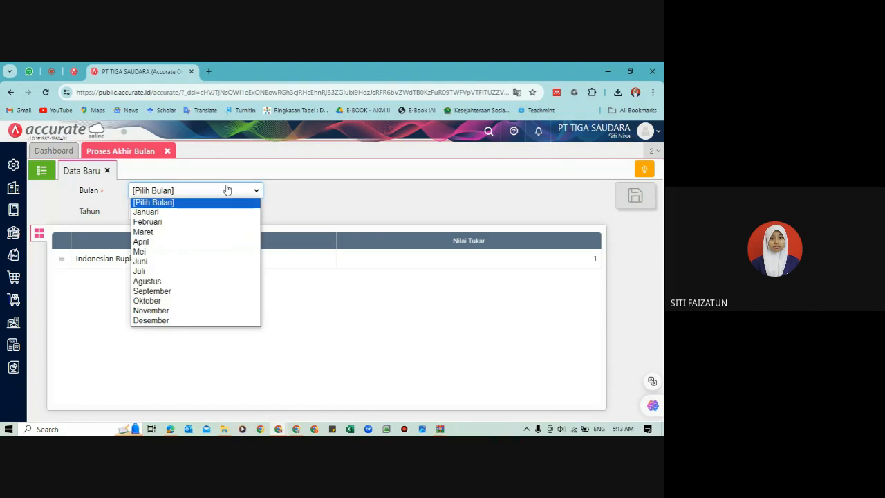
left_click(195, 321)
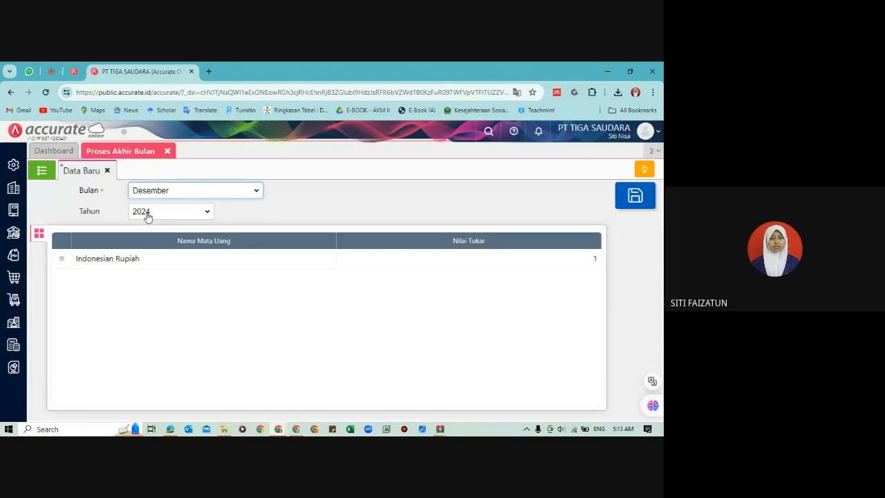
left_click(146, 213)
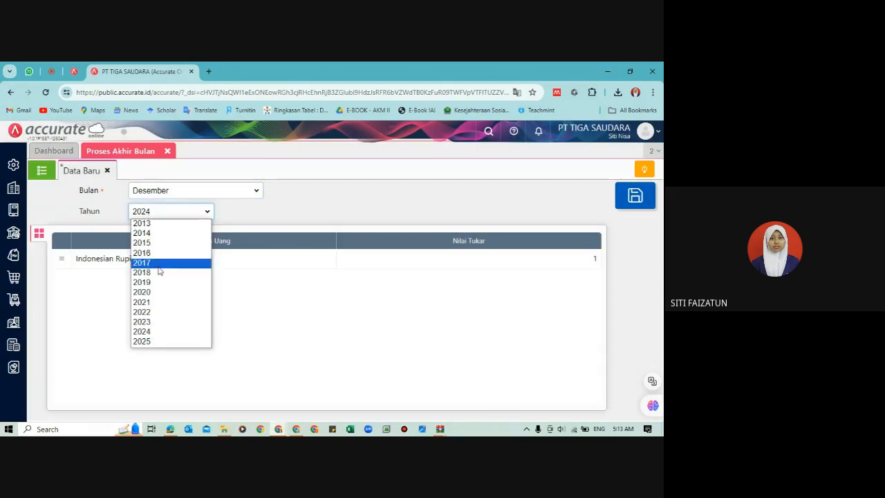
left_click(158, 266)
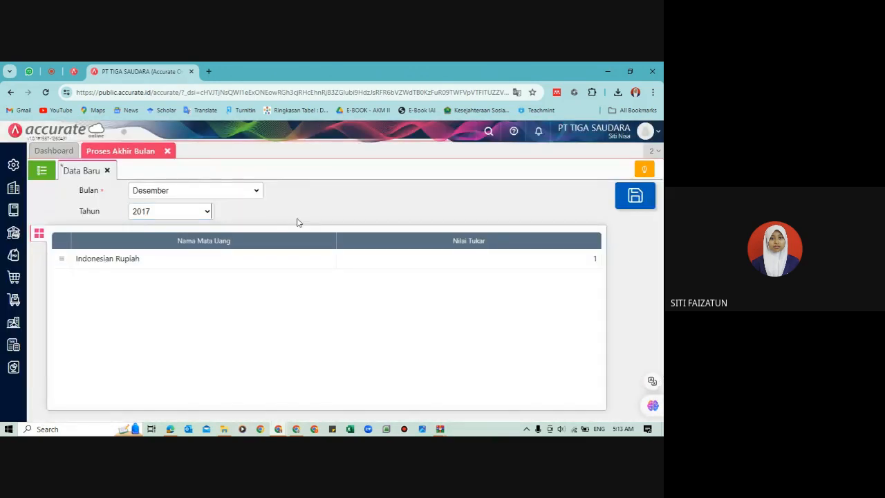
left_click(631, 200)
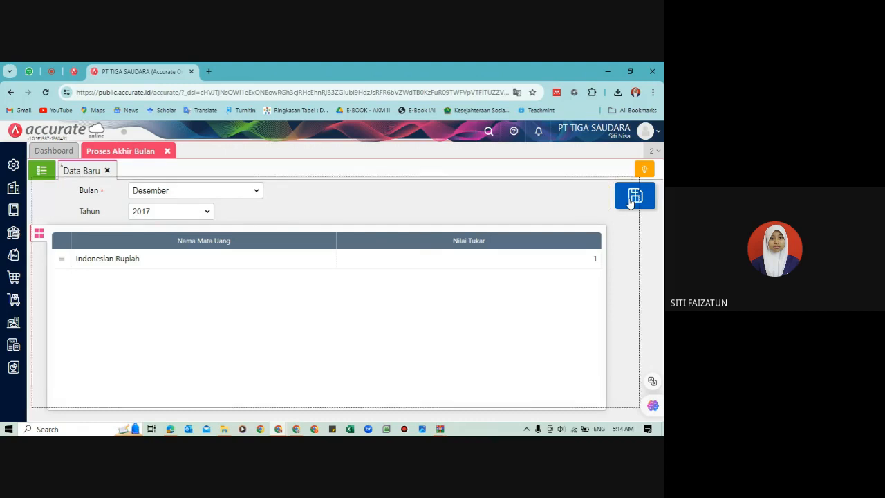
left_click(49, 174)
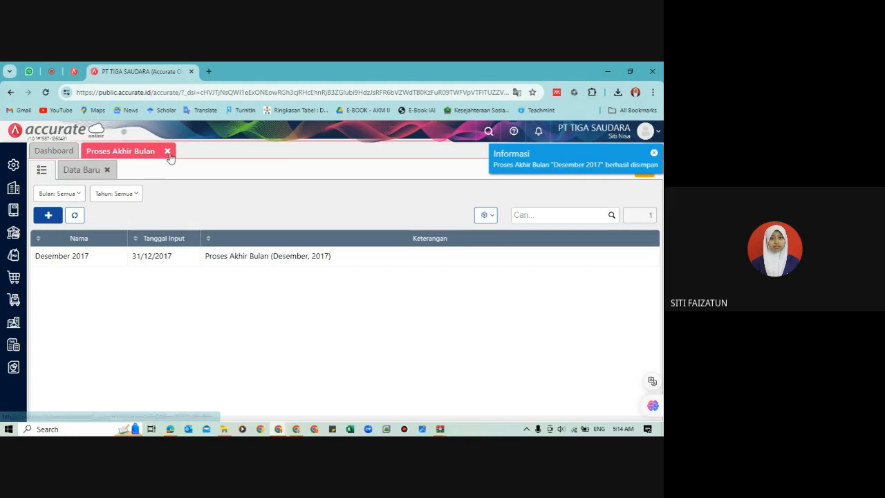
left_click(167, 151)
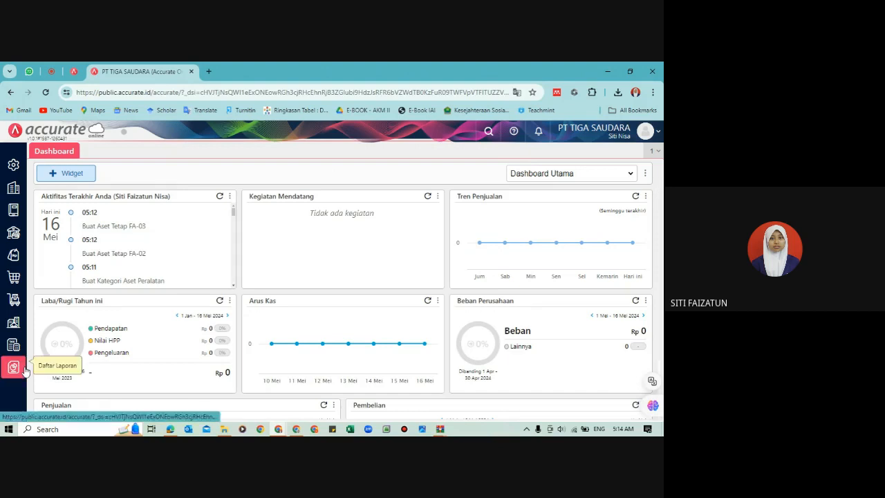
Step: Open Daftar Laporan and browse the Keuangan reports
mouse_move(24, 371)
left_click(64, 316)
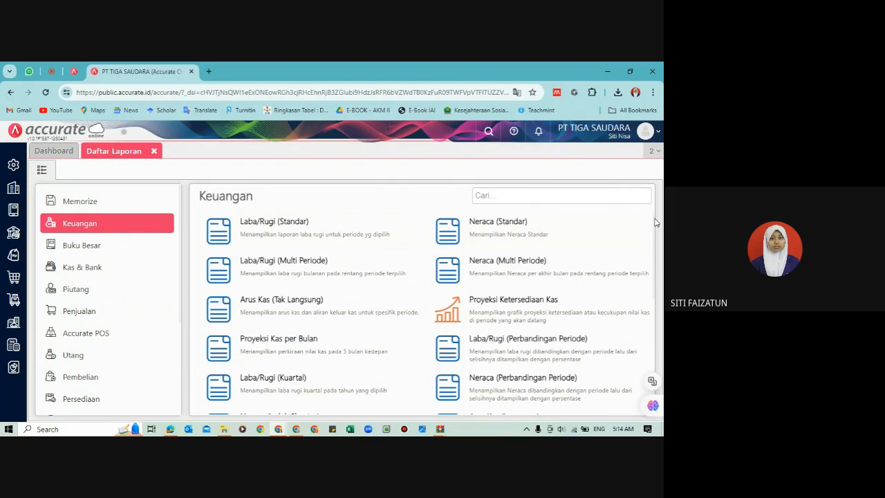
left_click_drag(653, 220, 655, 250)
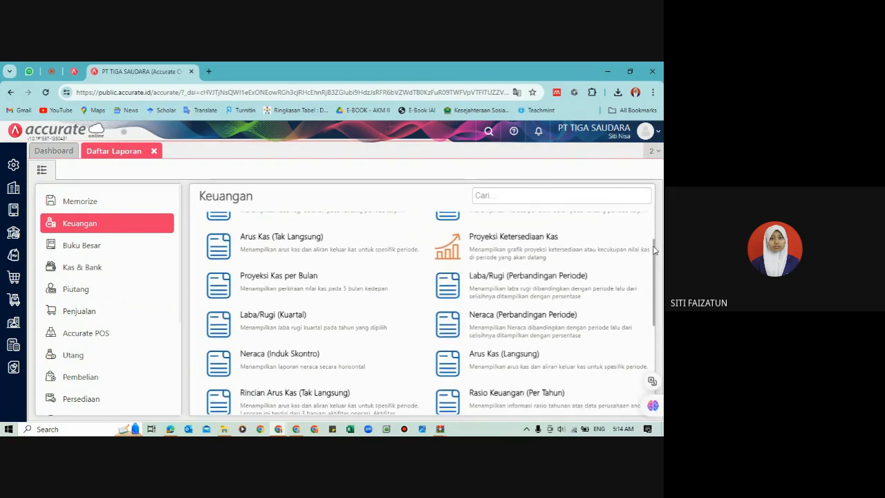
Step: Switch to the tutorial PDF and examine the Neraca (Induk Skontro) under C. Informasi Saldo Awal on page 10
mouse_move(170, 429)
left_click(172, 396)
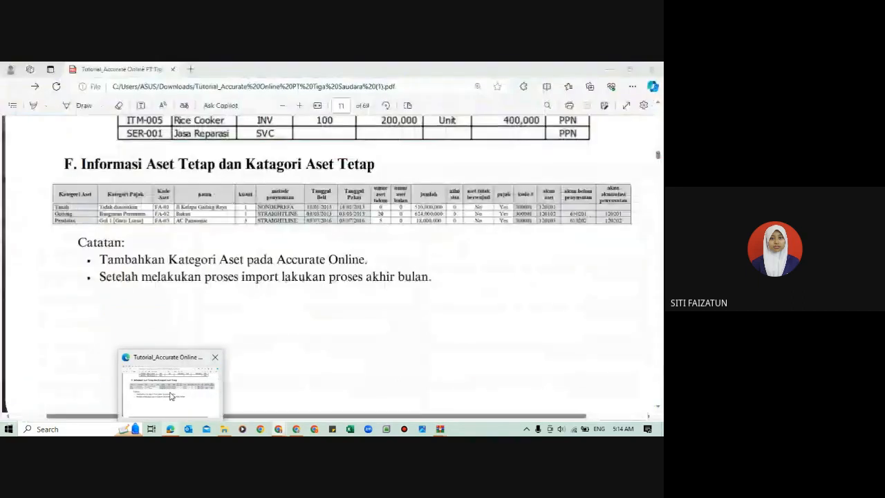
scroll(194, 254, "down", 2)
scroll(194, 254, "up", 5)
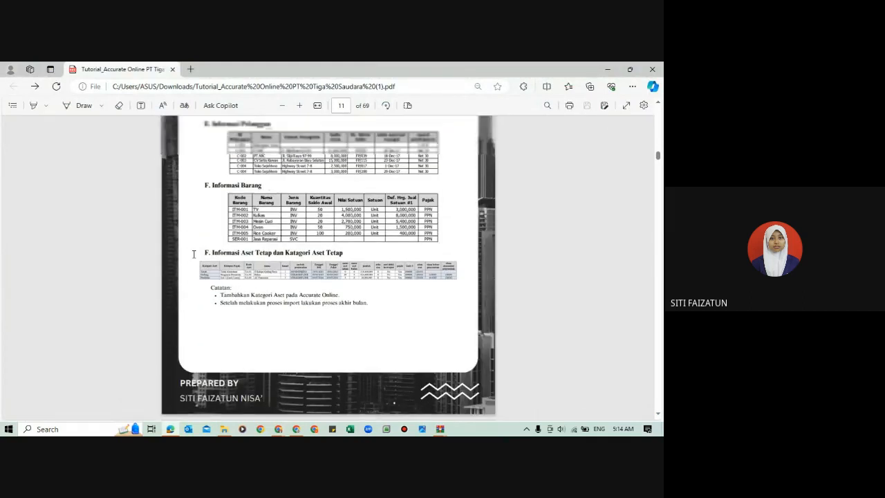
scroll(194, 254, "up", 3)
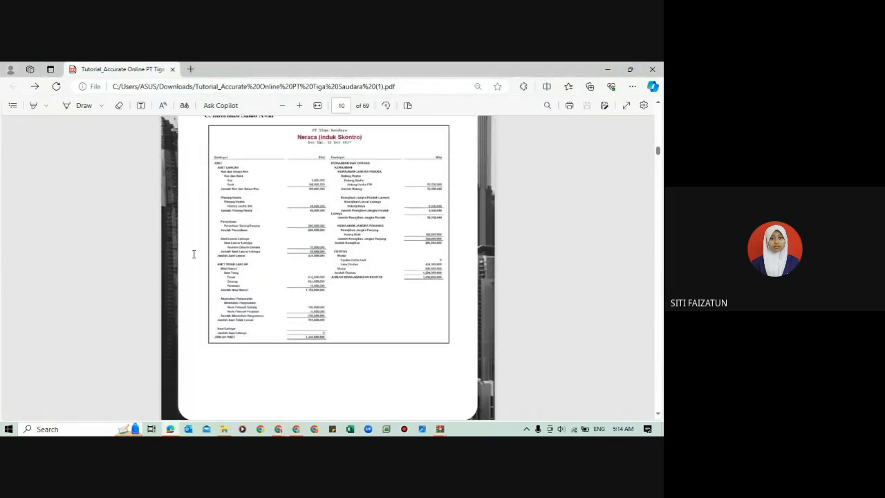
scroll(194, 254, "up", 2)
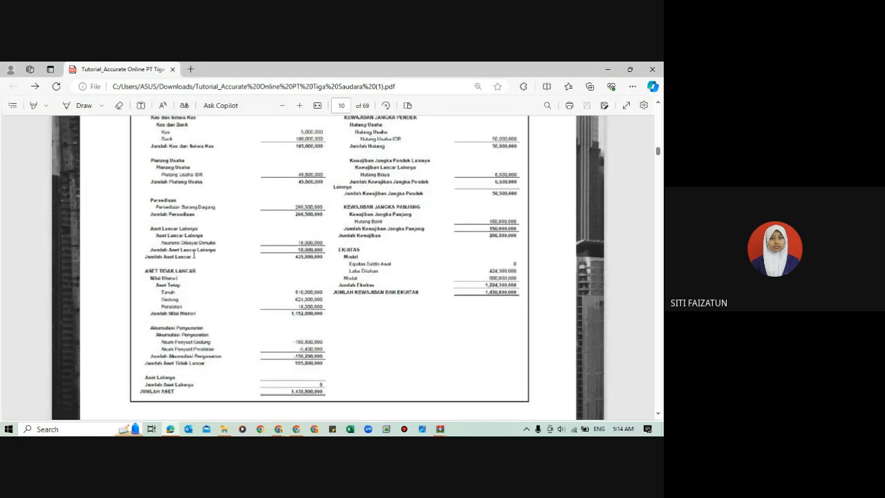
scroll(296, 238, "up", 2)
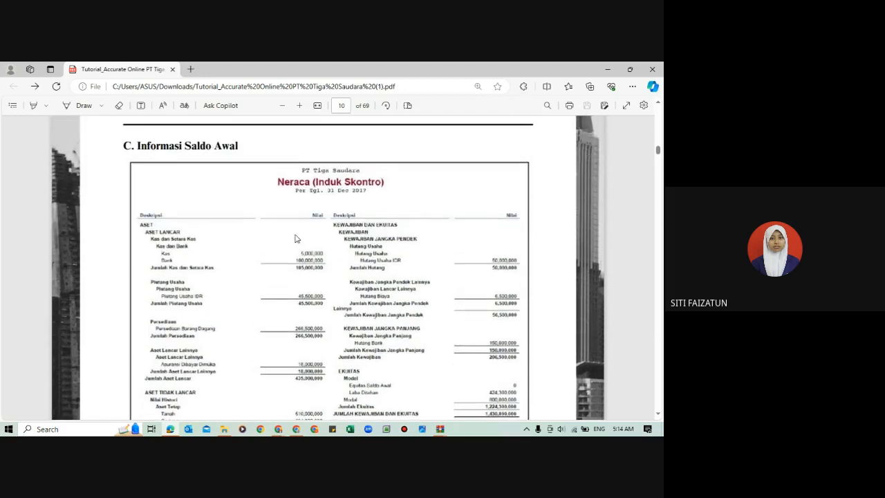
scroll(295, 238, "down", 1)
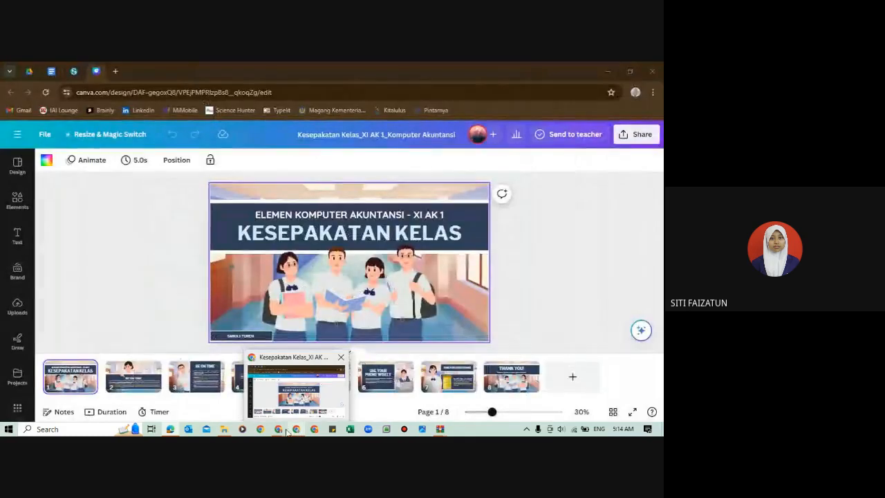
Step: Switch back to Accurate Online and display the Neraca (Induk Skontro) report as of 31/12/2017
mouse_move(279, 430)
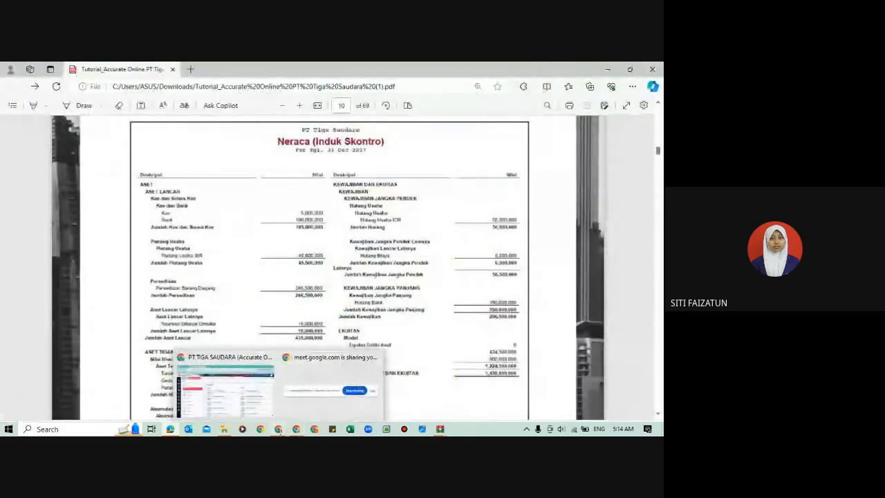
left_click(228, 393)
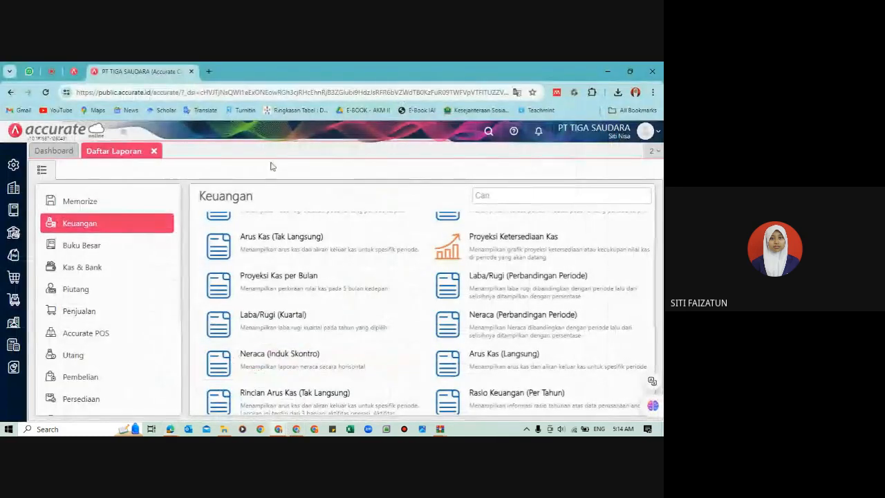
left_click(307, 359)
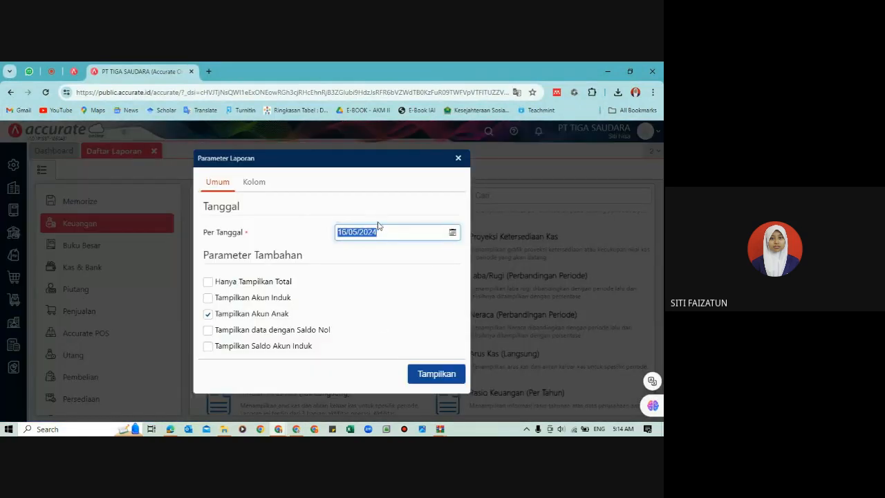
type("31")
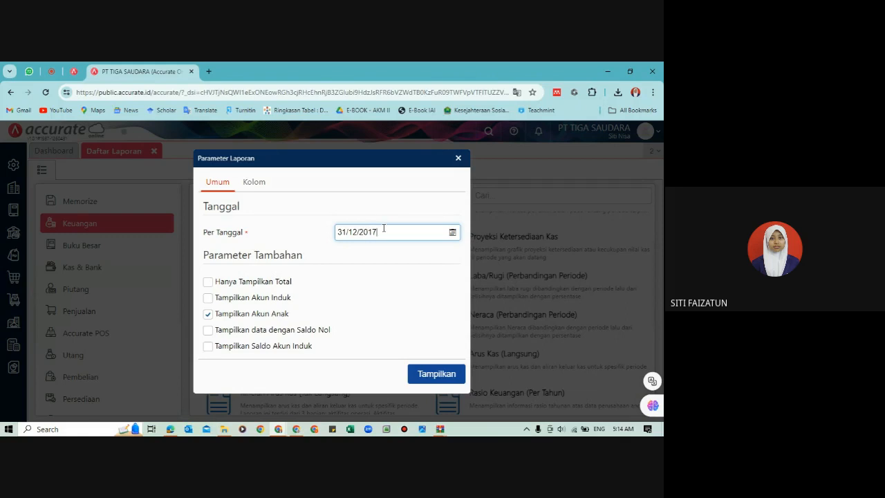
left_click(423, 374)
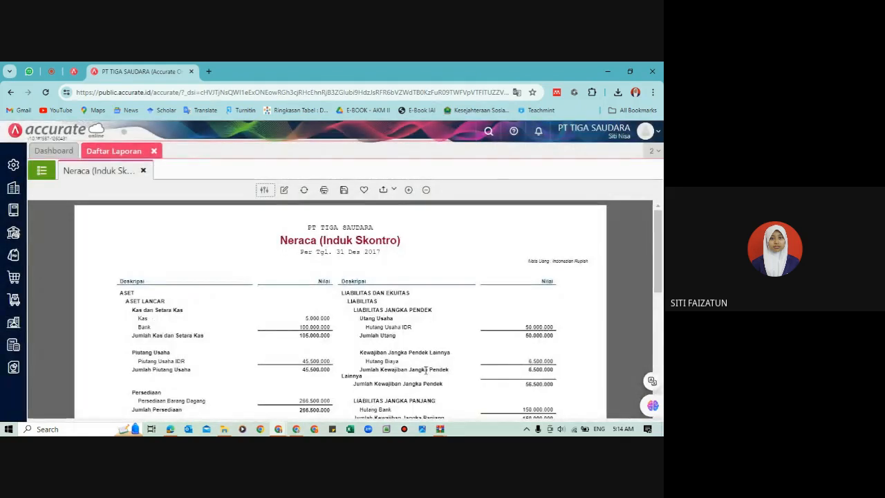
Step: Arrange the Accurate Online report and the tutorial PDF side by side with both Neraca (Induk Skontro) statements in view
key("super+Right")
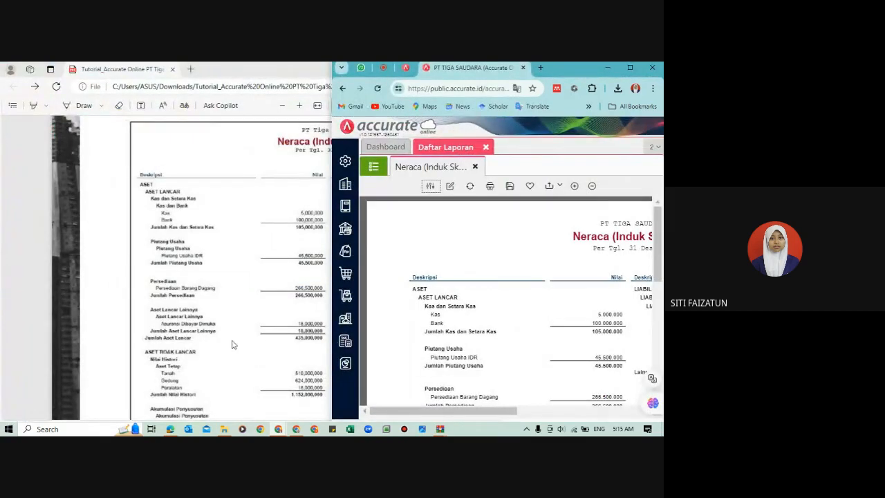
left_click(183, 322)
key("super+Left")
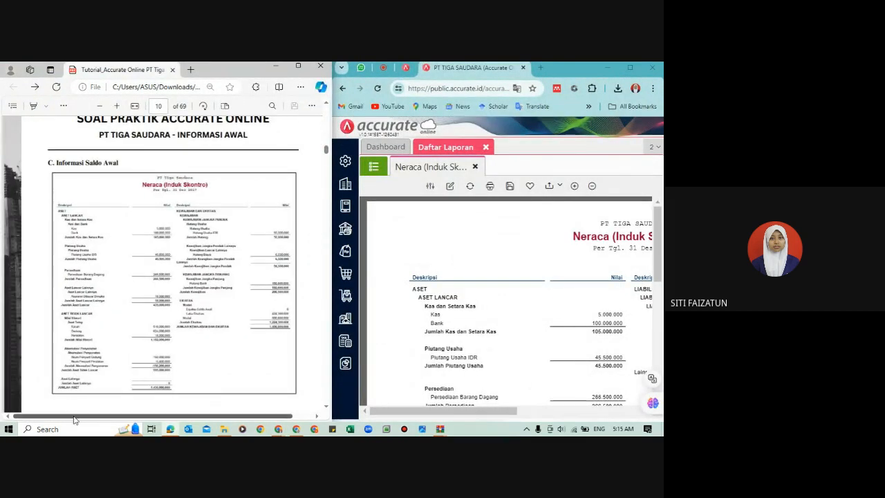
mouse_move(75, 417)
left_mouse_down()
mouse_move(100, 419)
mouse_move(82, 419)
left_mouse_up()
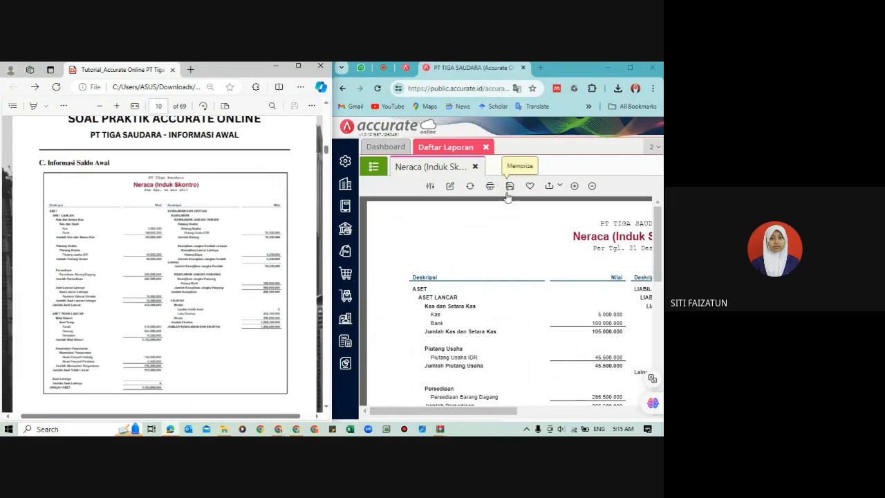
left_click_drag(451, 417, 480, 414)
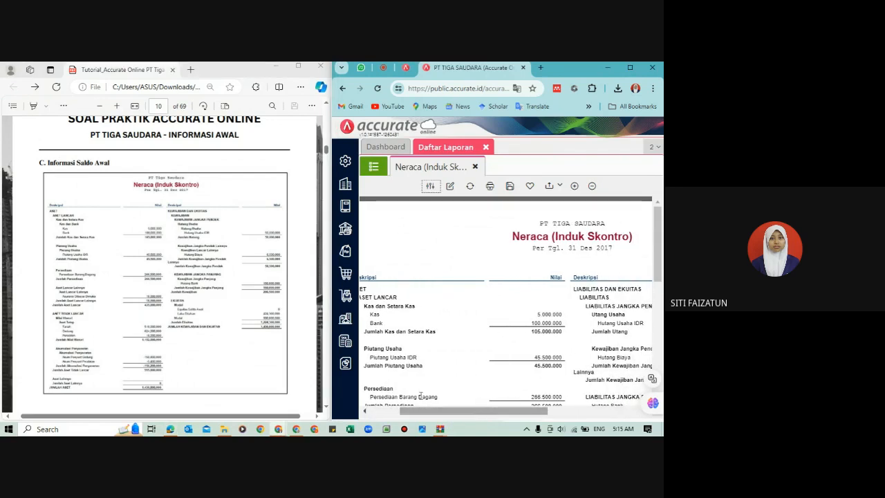
Step: Compare the asset side of the tutorial's Neraca (Induk Skontro) with the Accurate Online report down to Jumlah Aset
scroll(182, 274, "up", 3, "ctrl")
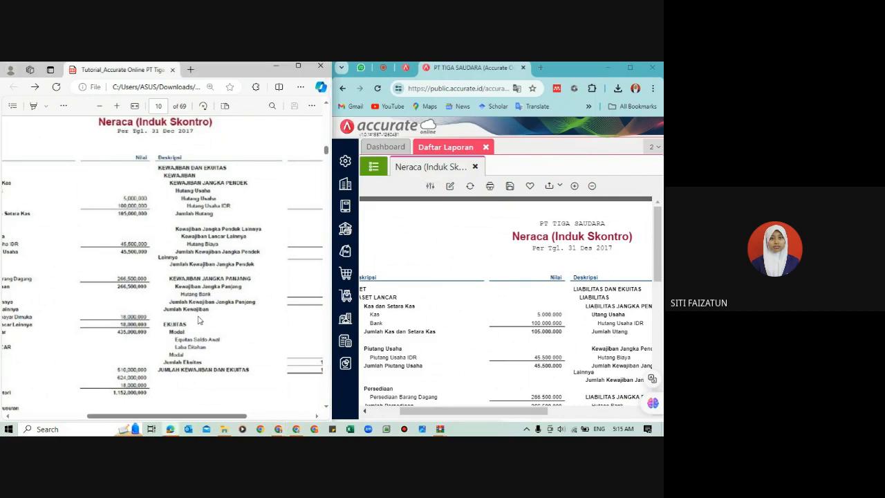
scroll(199, 319, "left", 3)
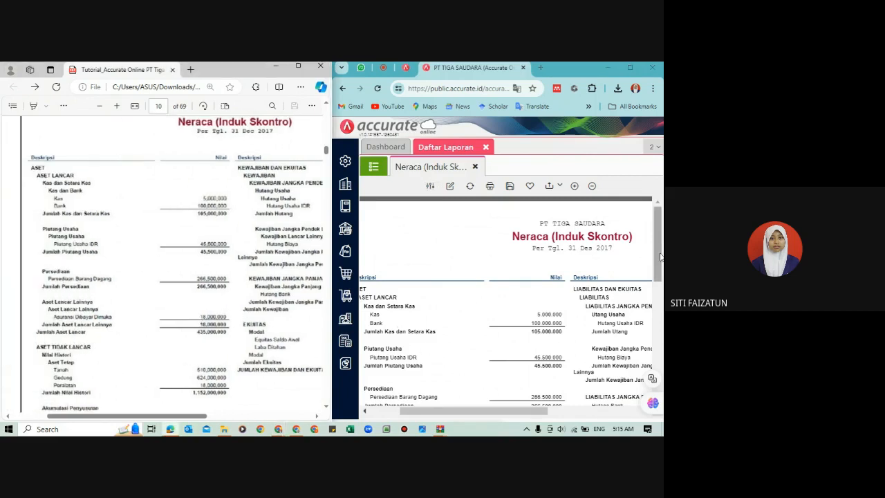
left_click_drag(660, 256, 663, 332)
left_click(155, 318)
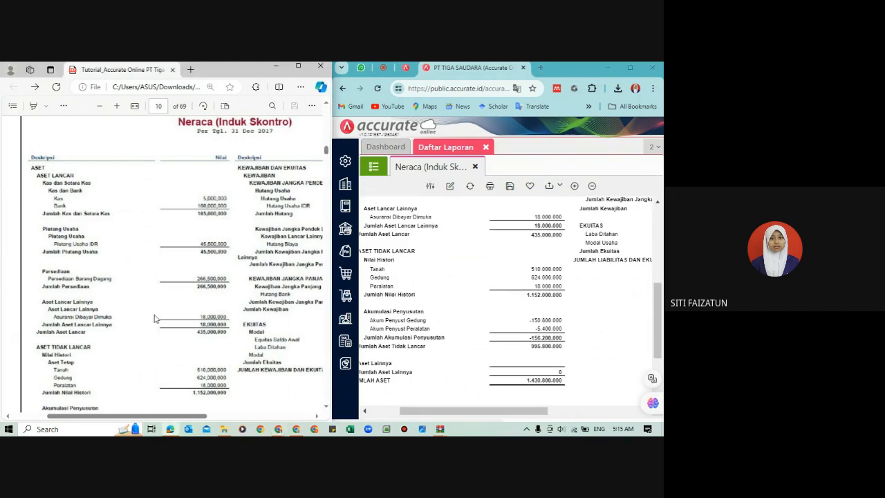
scroll(155, 318, "down", 5)
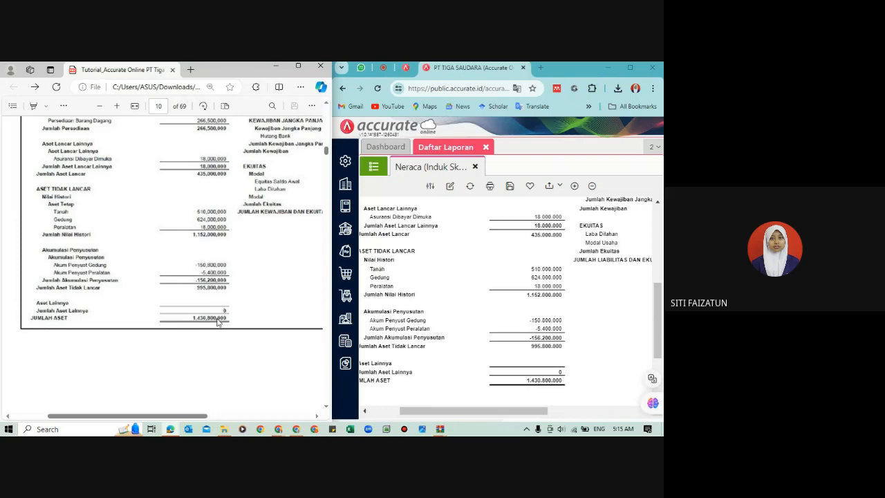
Step: Compare the liabilities and equity side of both Neraca (Induk Skontro) statements, including Hutang Bank, Laba Ditahan, Modal and the final total
scroll(258, 314, "right", 5)
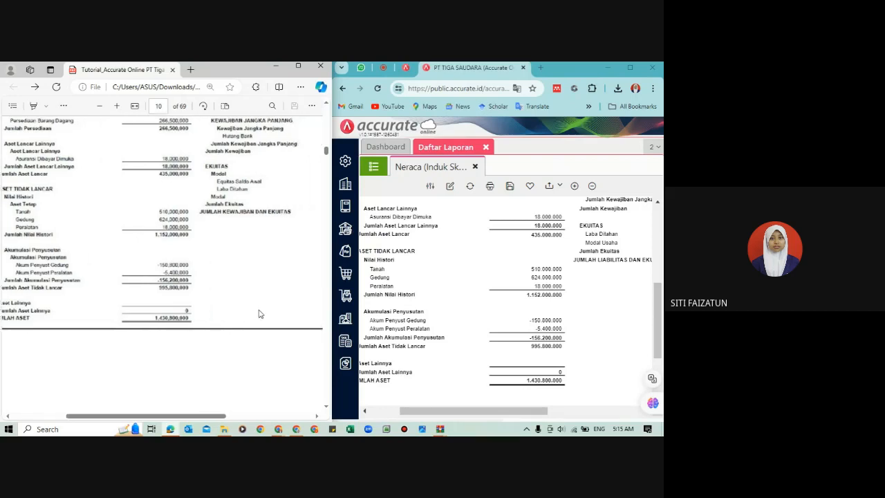
scroll(258, 314, "up", 3)
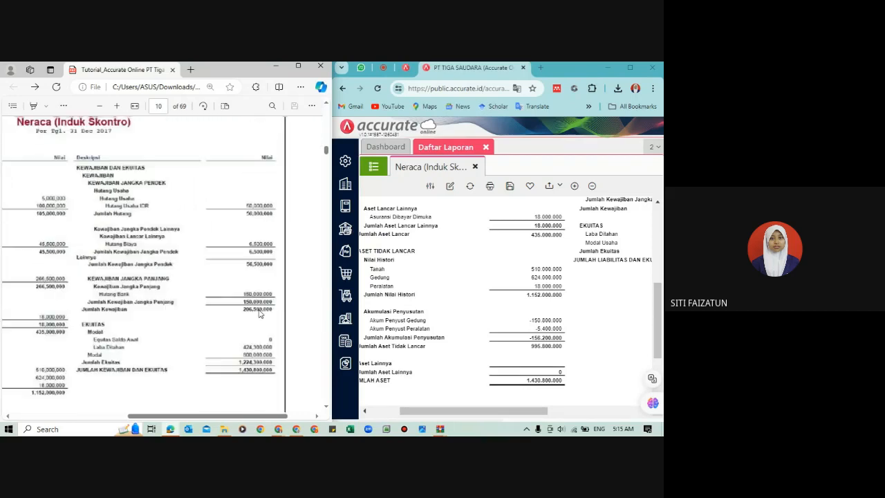
left_click_drag(438, 411, 536, 426)
left_click_drag(655, 307, 651, 258)
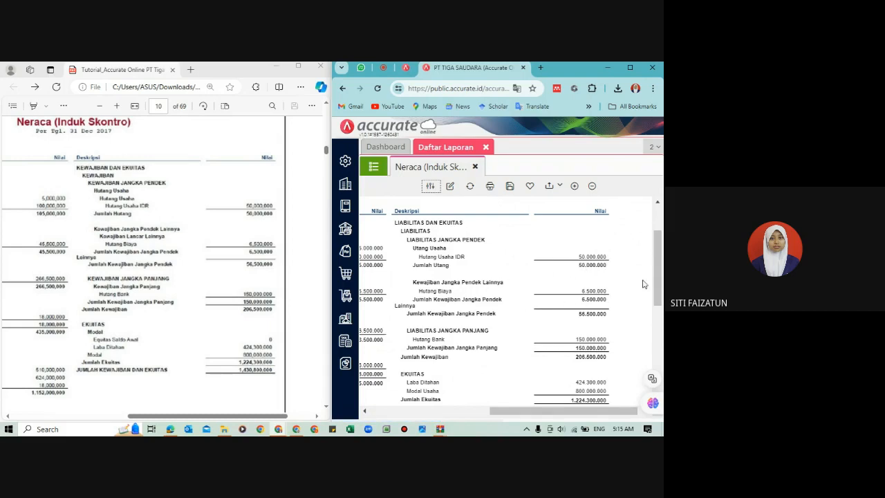
left_click_drag(662, 284, 663, 320)
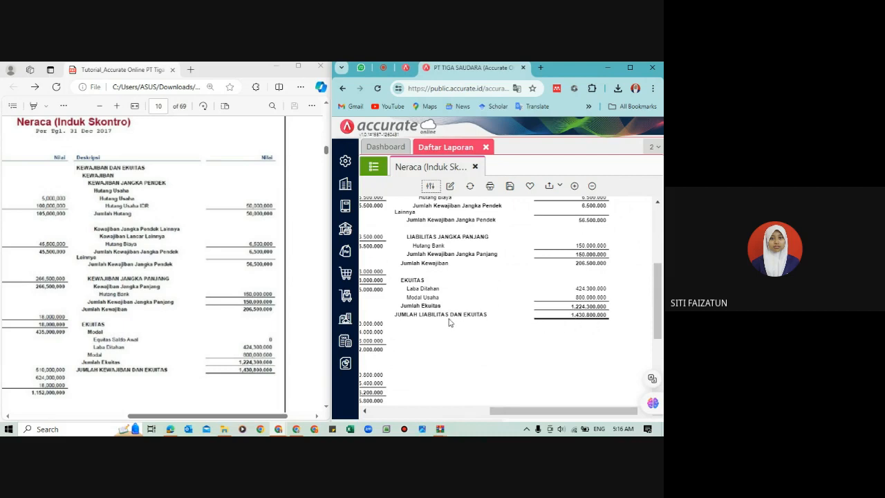
scroll(180, 361, "down", 1)
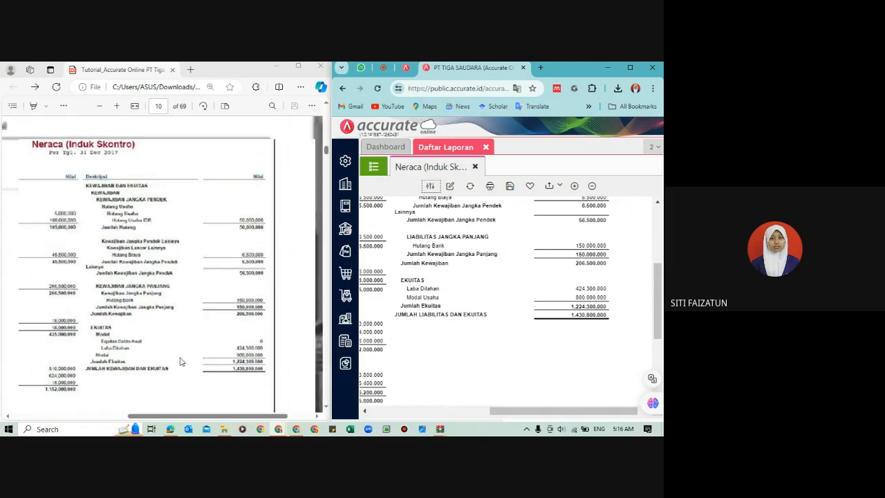
scroll(180, 361, "down", 1)
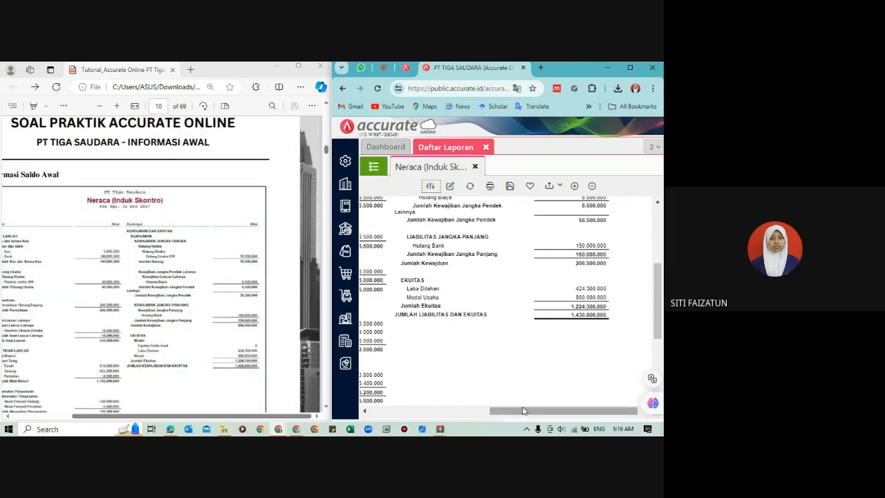
Step: Enlarge Accurate Online to the full screen and examine Akumulasi Penyusutan and Jumlah Aset in the Neraca report
left_click_drag(521, 409, 460, 400)
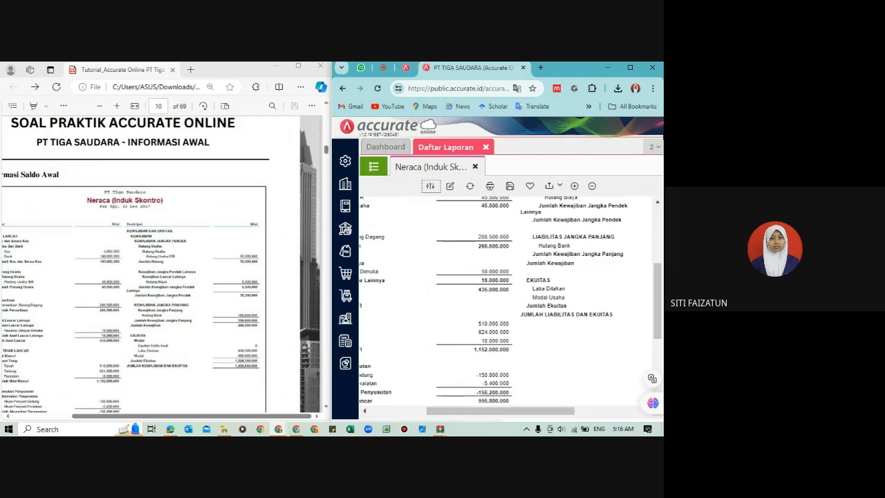
left_click(629, 67)
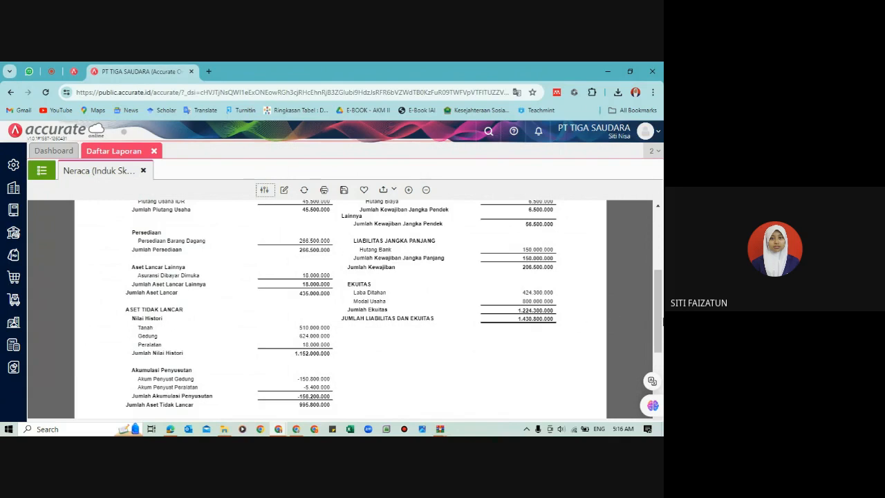
left_click_drag(659, 320, 663, 354)
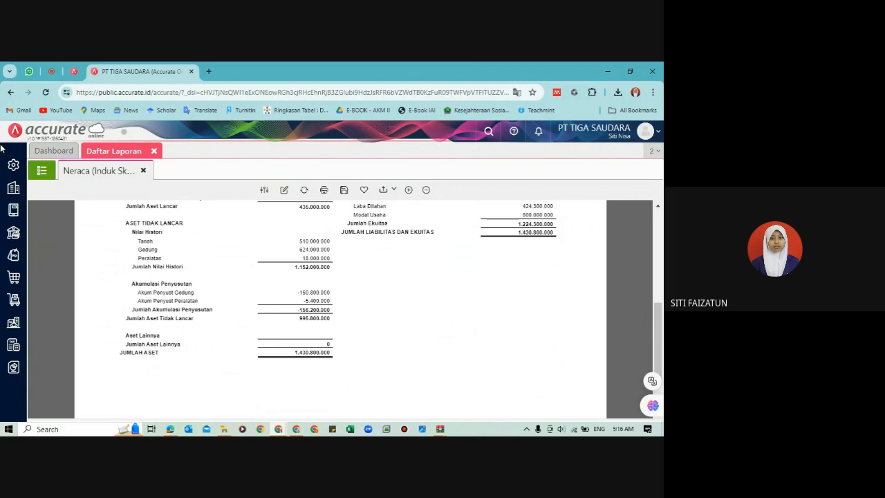
Step: Open the existing Desember 2017 entry in Proses Akhir Bulan and delete it
left_click(13, 188)
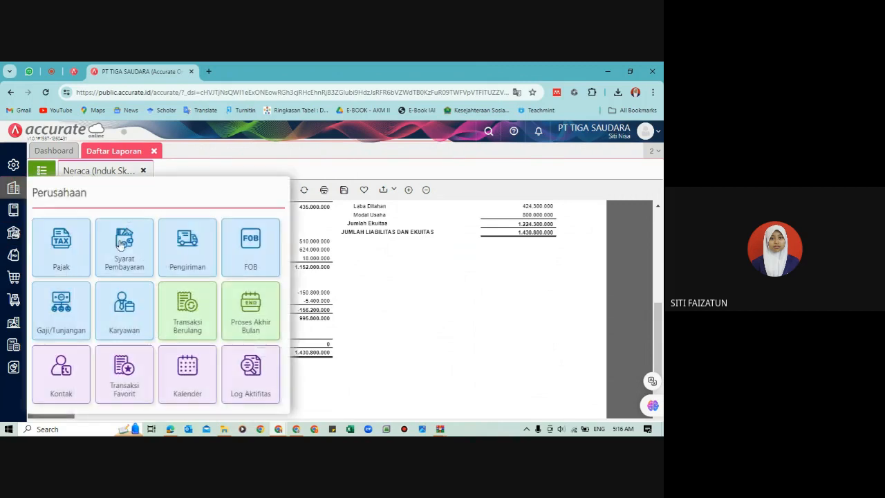
left_click(248, 308)
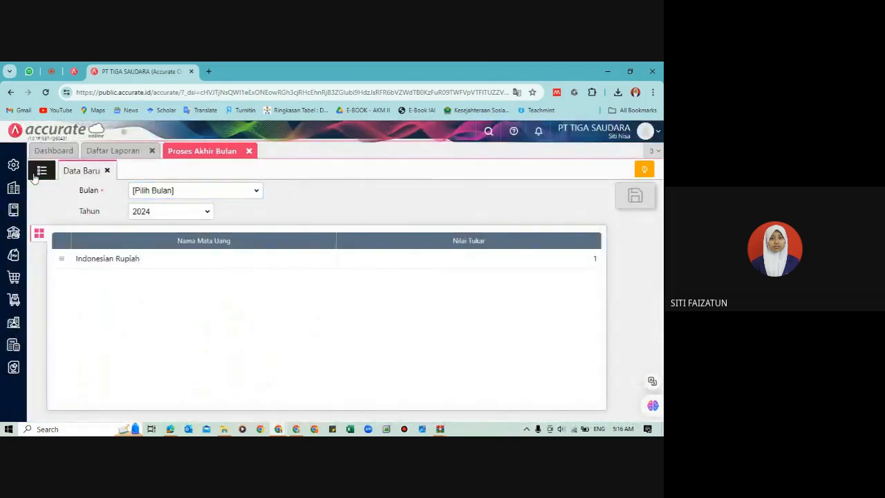
left_click(36, 175)
left_click(193, 258)
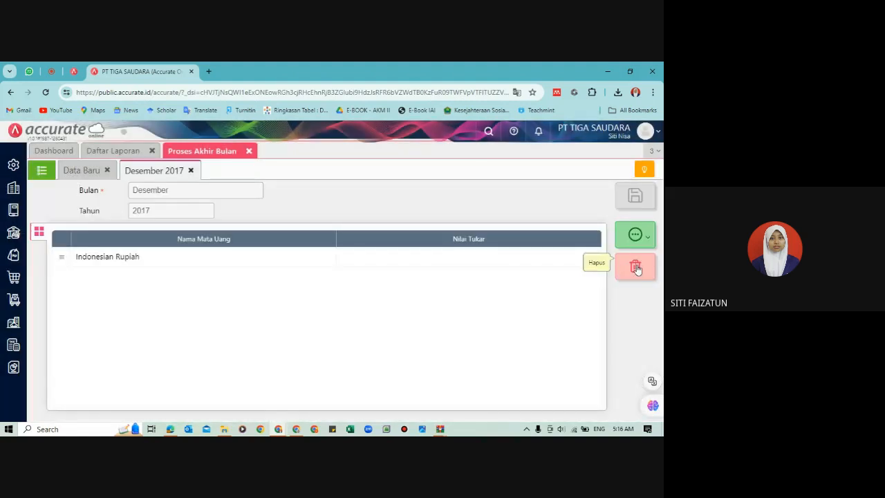
left_click(637, 269)
left_click(430, 300)
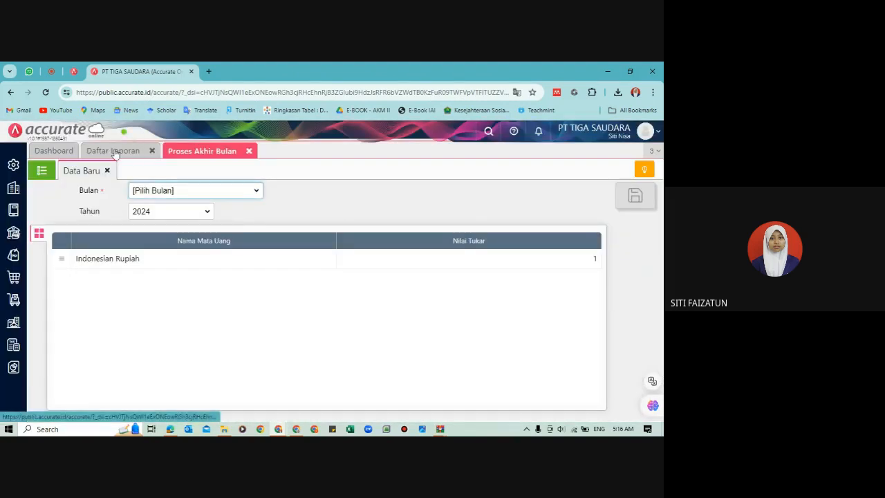
Step: Return to the Neraca (Induk Skontro) report, refresh it and examine the accumulated depreciation, Ekuitas Saldo Awal and totals
left_click(115, 151)
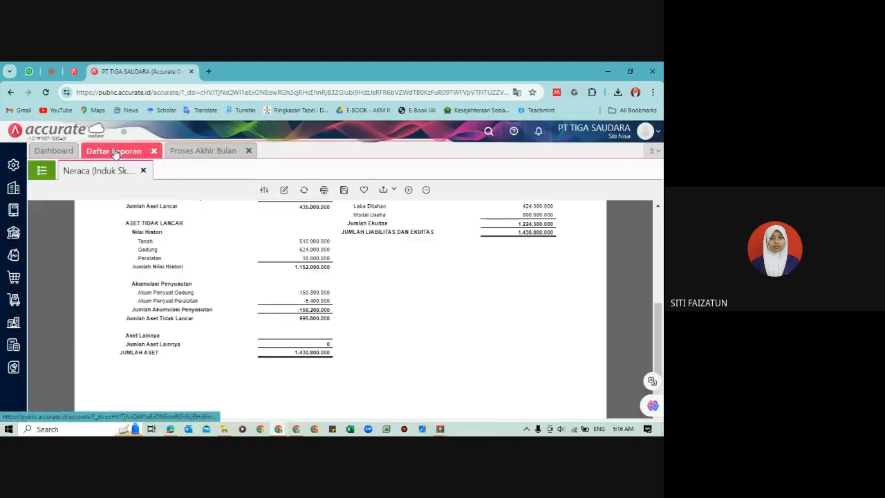
left_click(305, 190)
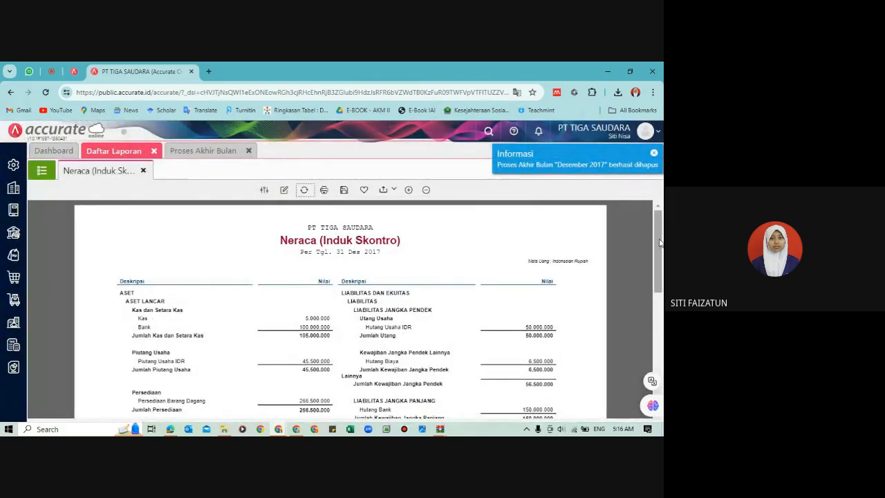
left_click_drag(661, 242, 661, 327)
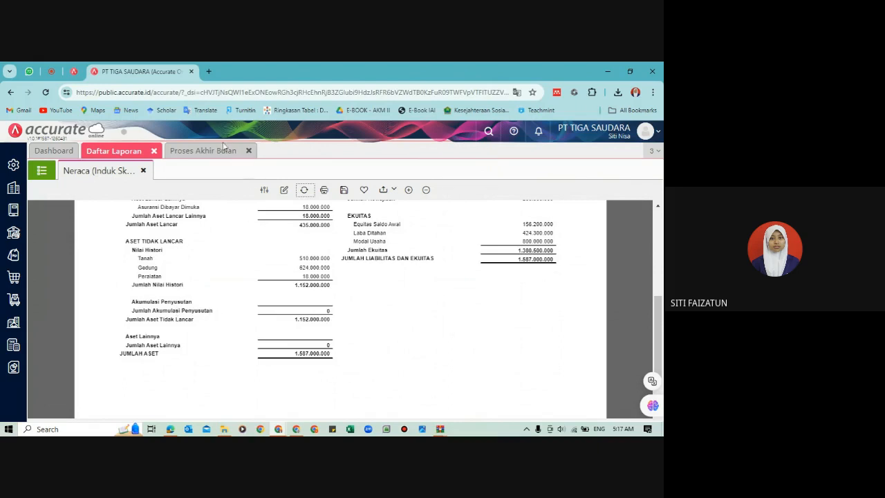
Step: Create a new Proses Akhir Bulan entry for Bulan Desember and Tahun 2017 and save it
left_click(195, 151)
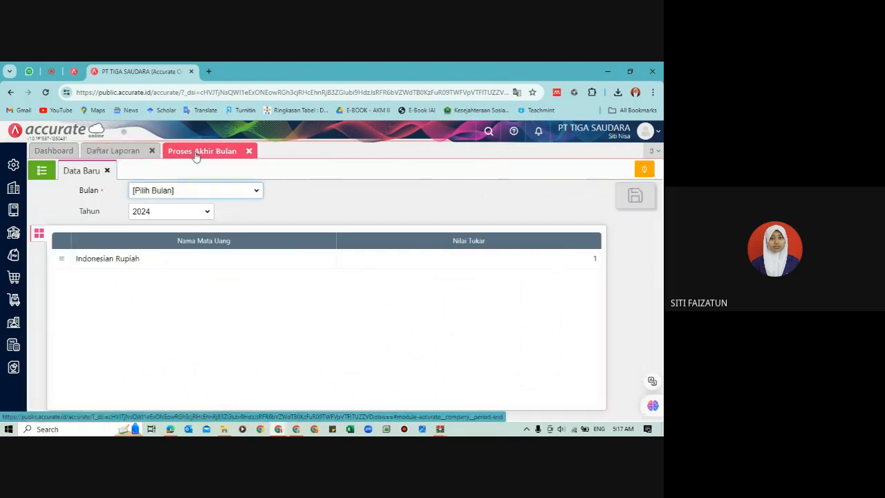
left_click(166, 192)
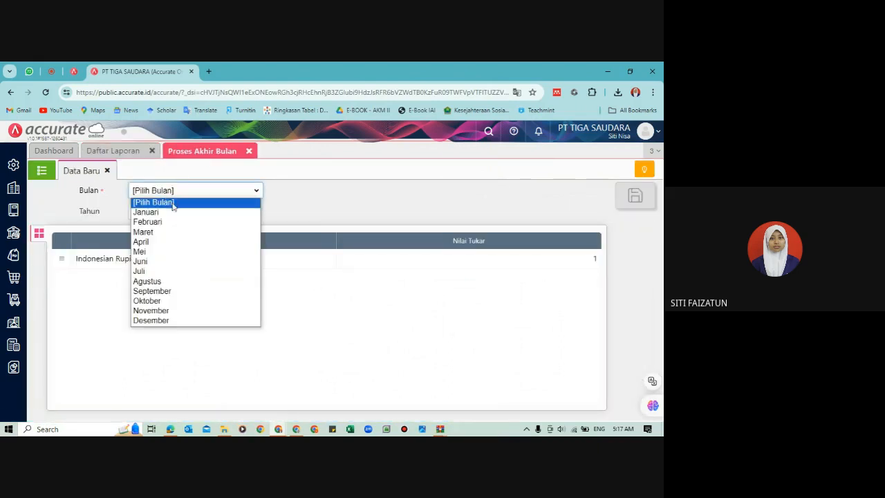
left_click(174, 330)
left_click(198, 199)
left_click(176, 324)
left_click(171, 211)
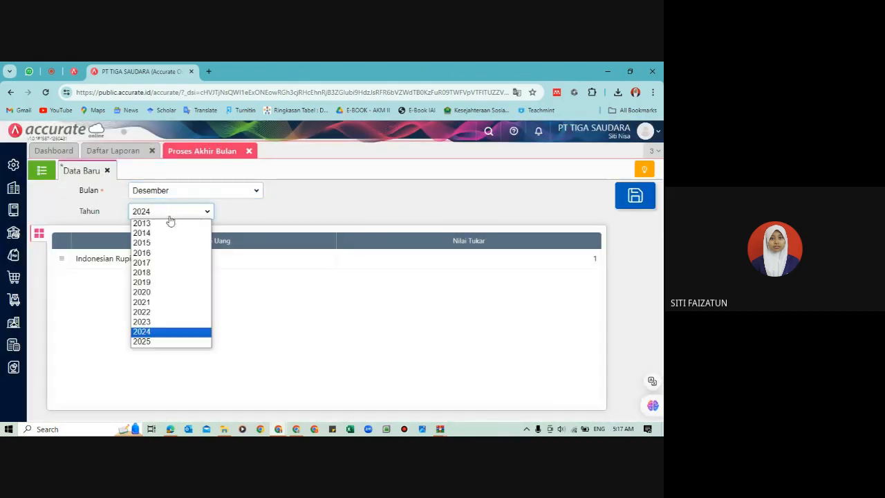
left_click(170, 264)
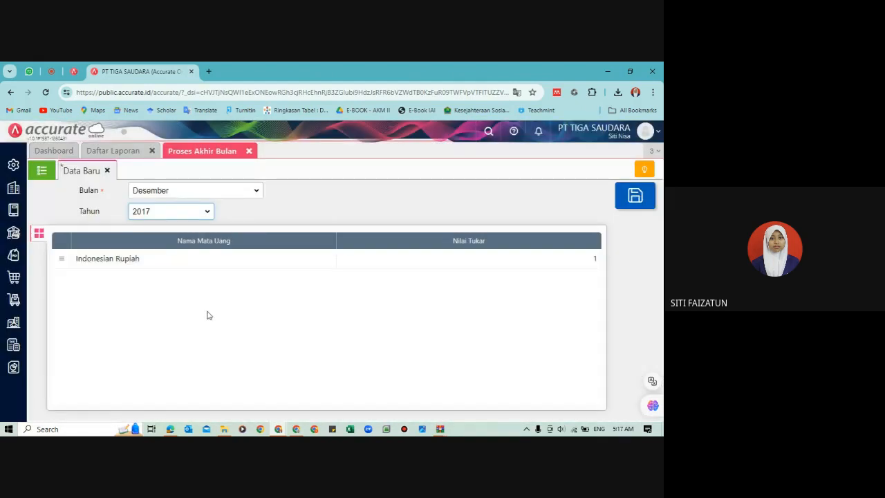
left_click(210, 315)
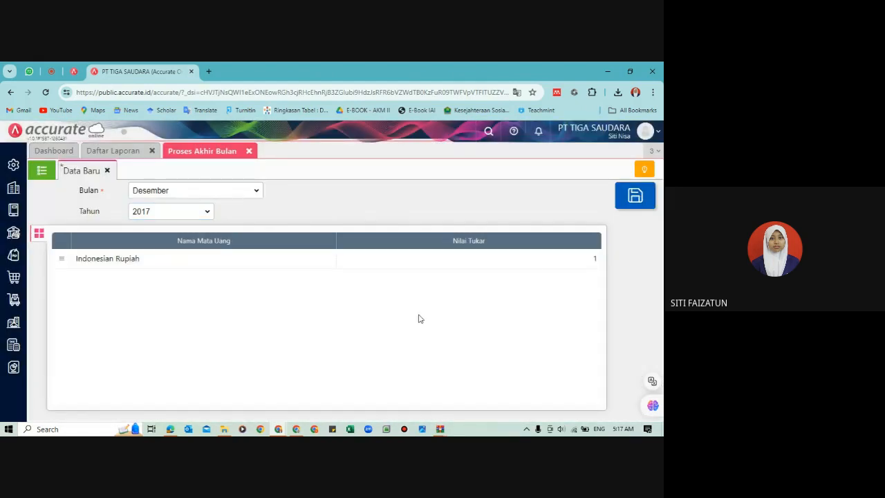
left_click(649, 197)
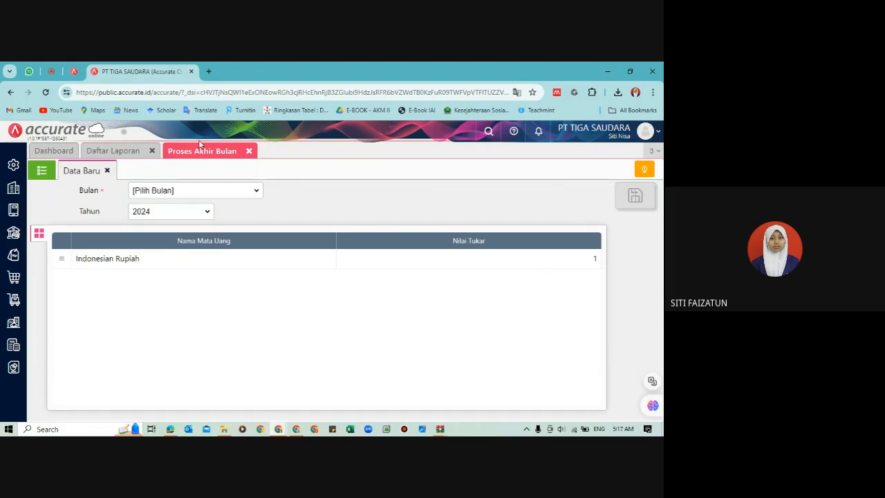
Step: Refresh the Neraca (Induk Skontro) report again and check the accumulated depreciation, Jumlah Aset and Jumlah Liabilitas dan Ekuitas
left_click(92, 154)
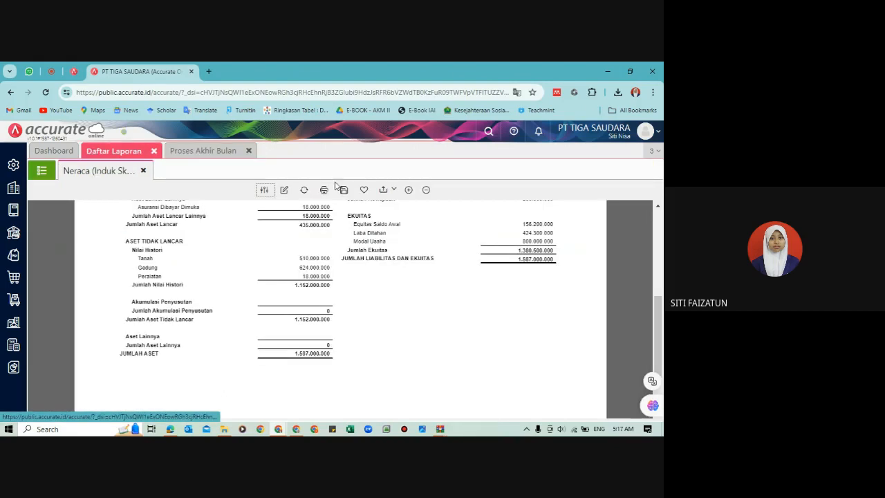
left_click(305, 191)
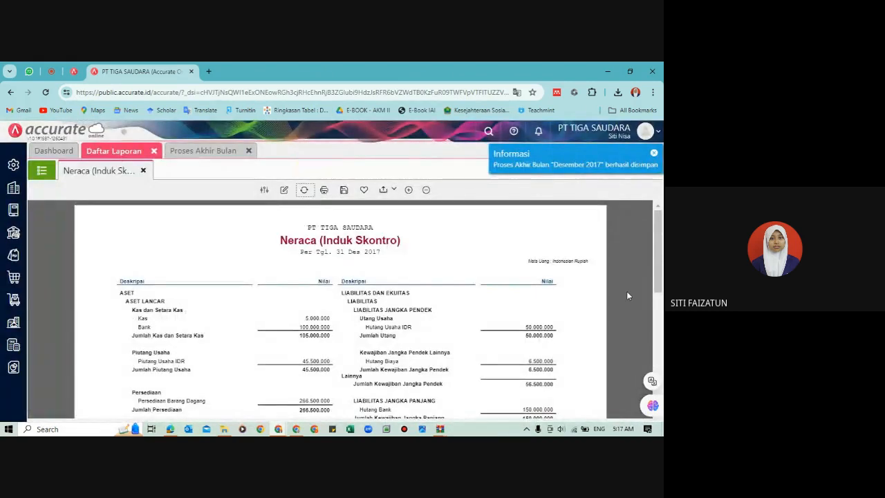
left_click_drag(658, 256, 662, 342)
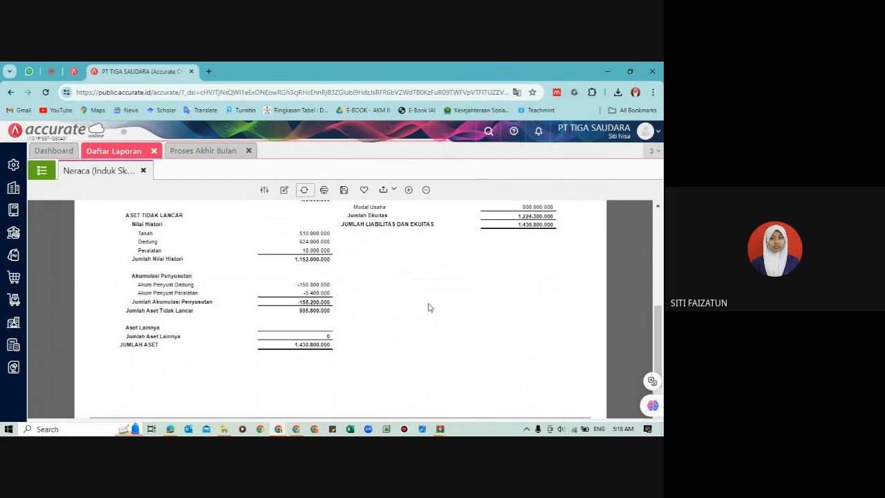
Step: Switch to the Google Meet call and stop presenting the screen
left_click(52, 71)
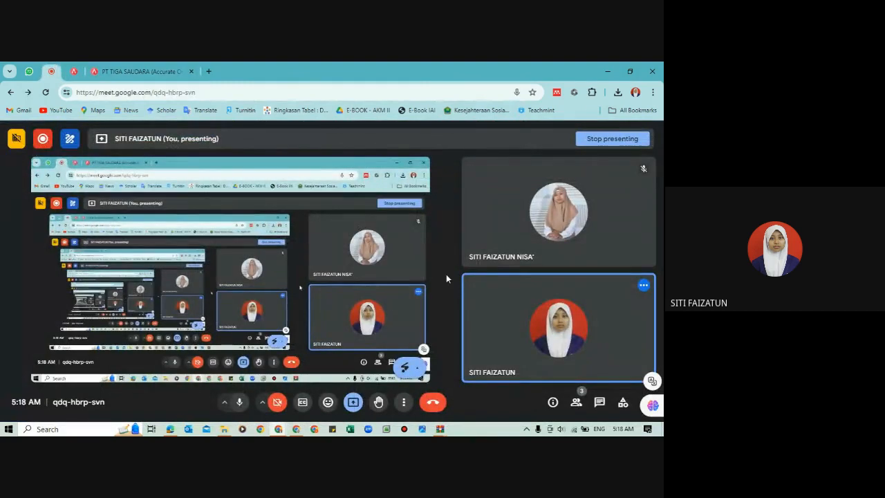
left_click(596, 139)
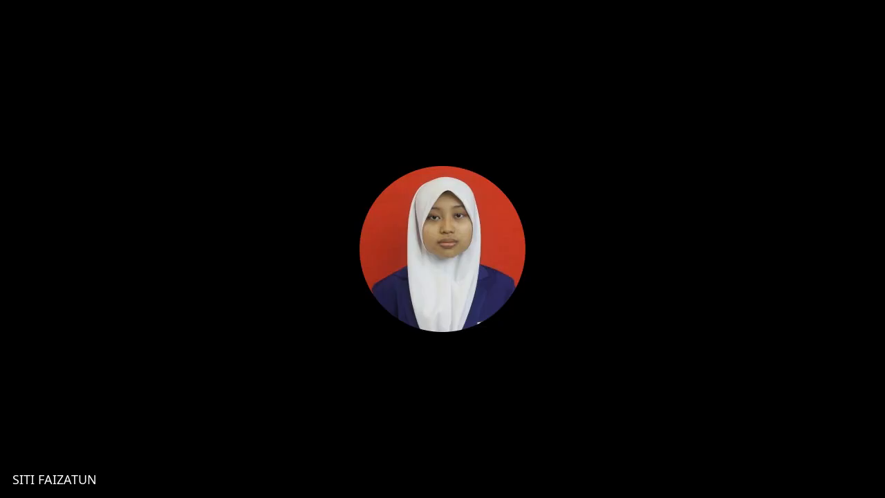